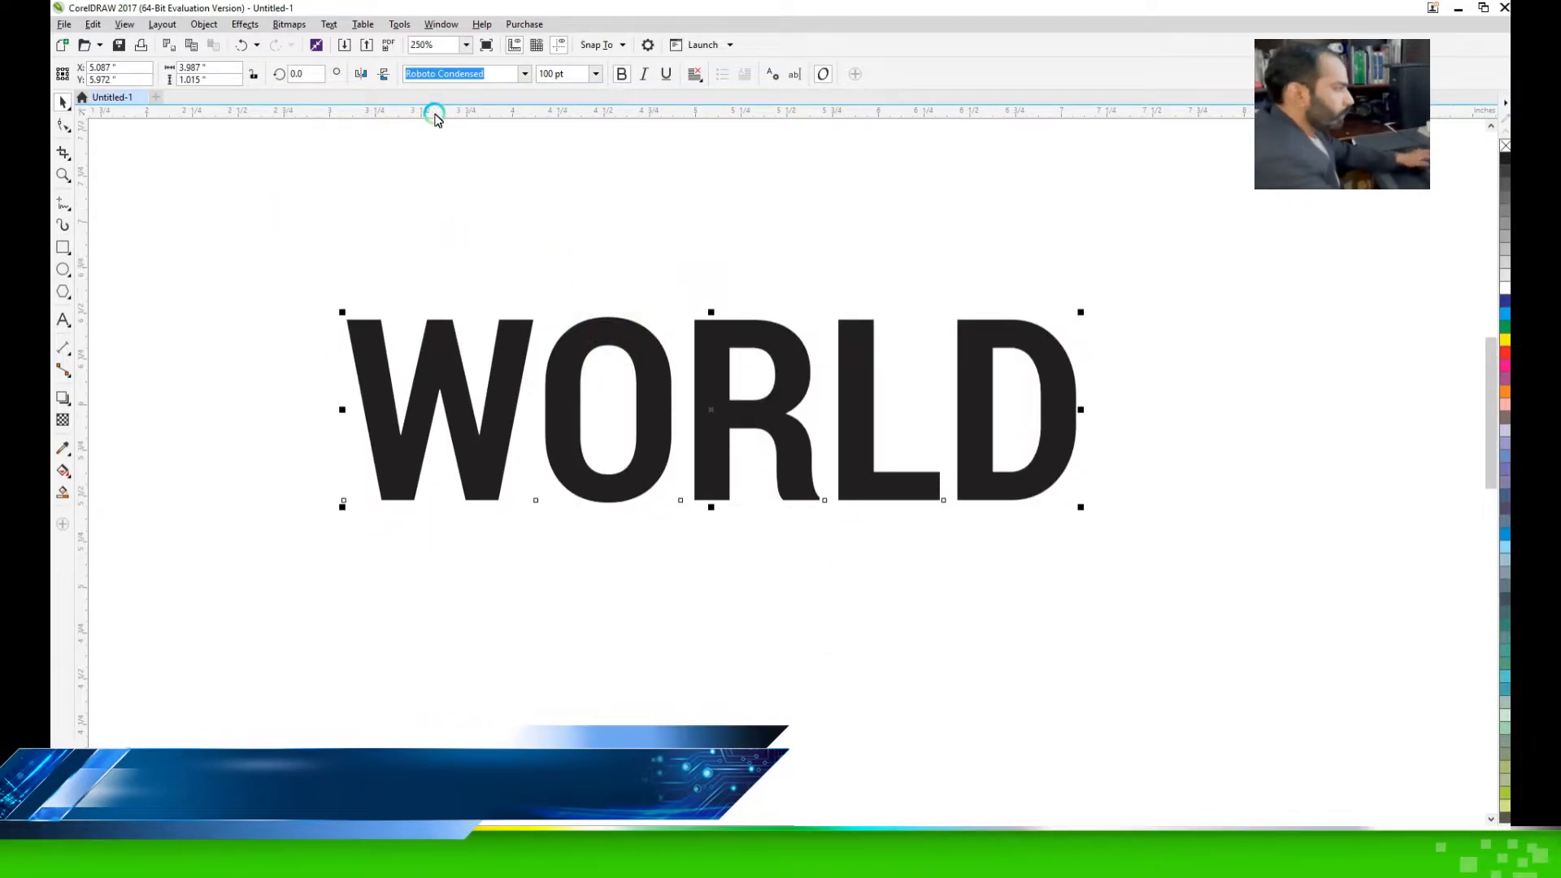
Convert the WORLD text to curves, break it apart and delete the letter O
{"action": "right_click", "coordinate": [505, 339]}
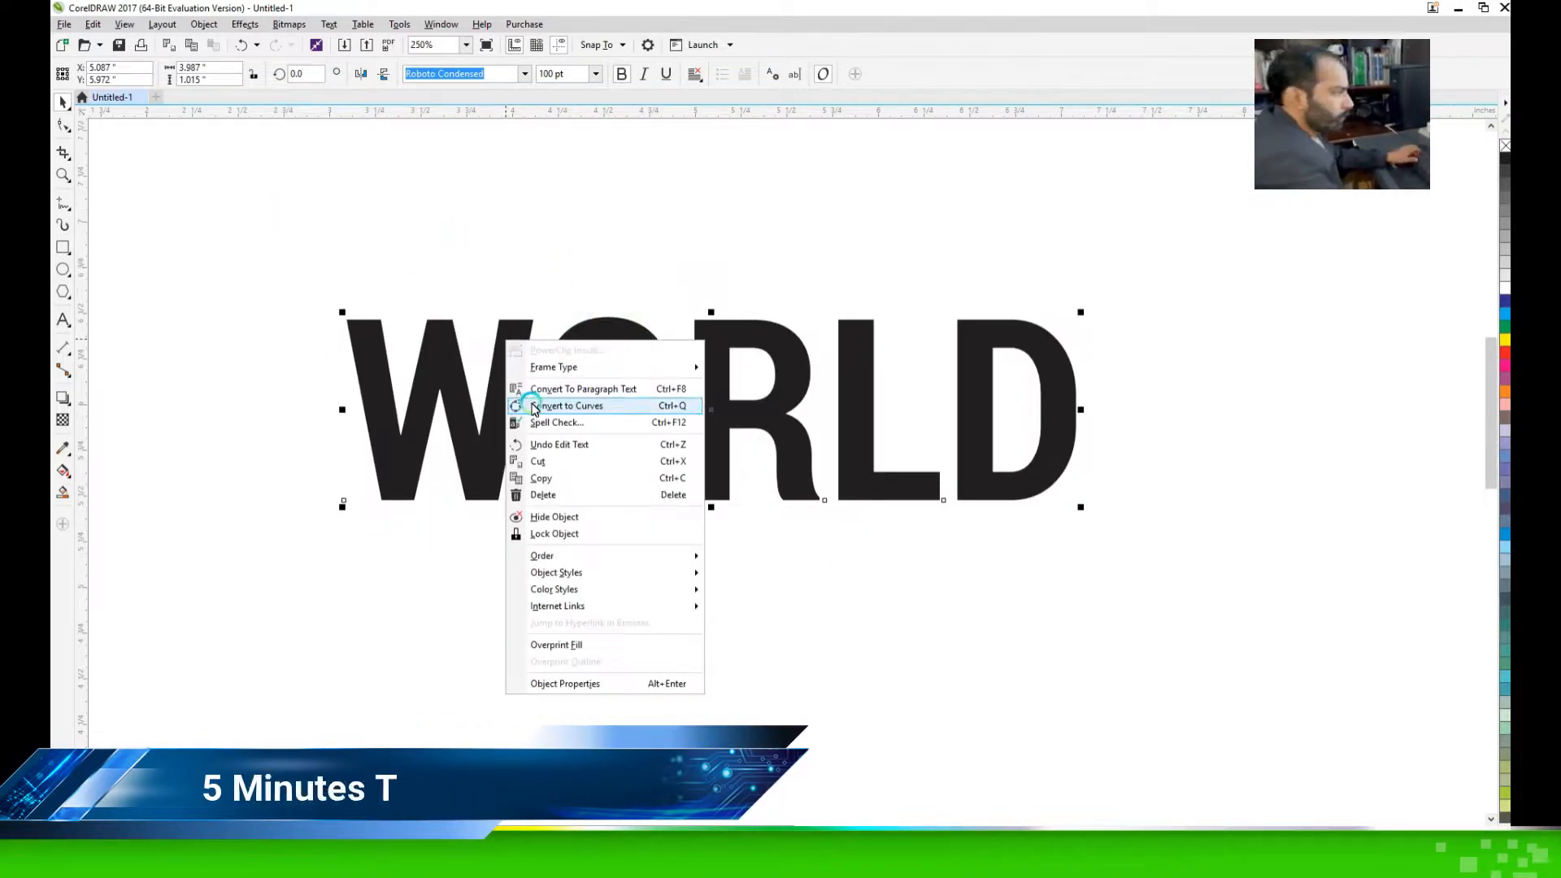
{"action": "left_click", "coordinate": [533, 407]}
{"action": "left_click", "coordinate": [458, 73]}
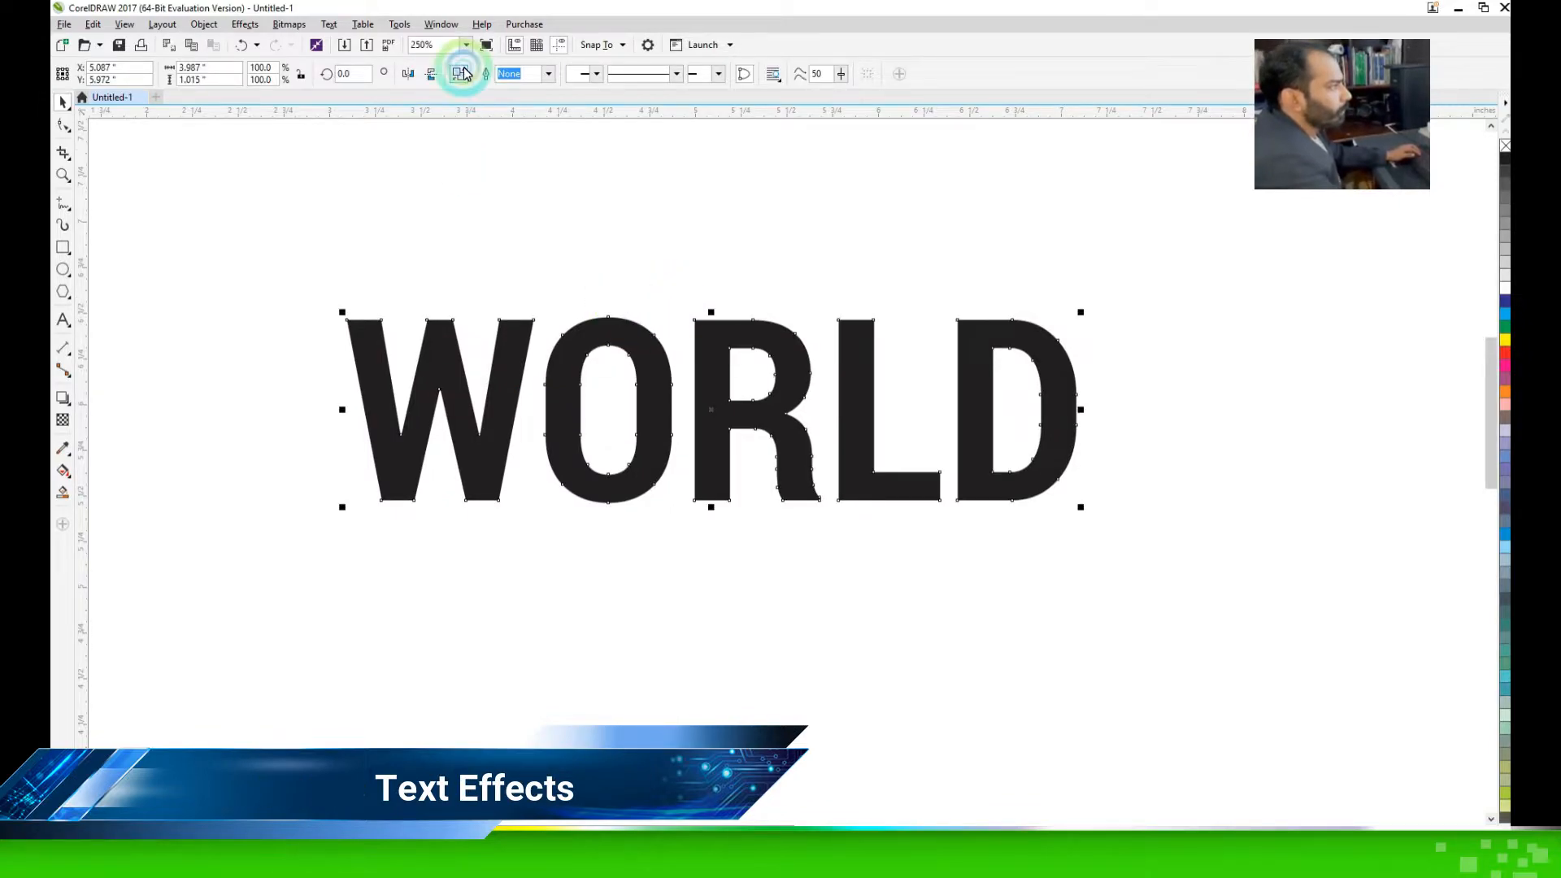
{"action": "left_click_drag", "start_coordinate": [534, 287], "coordinate": [687, 600]}
{"action": "key", "text": "Delete"}
Nudge the letter W to the left to widen the gap before the R
{"action": "left_click_drag", "start_coordinate": [593, 261], "coordinate": [269, 579]}
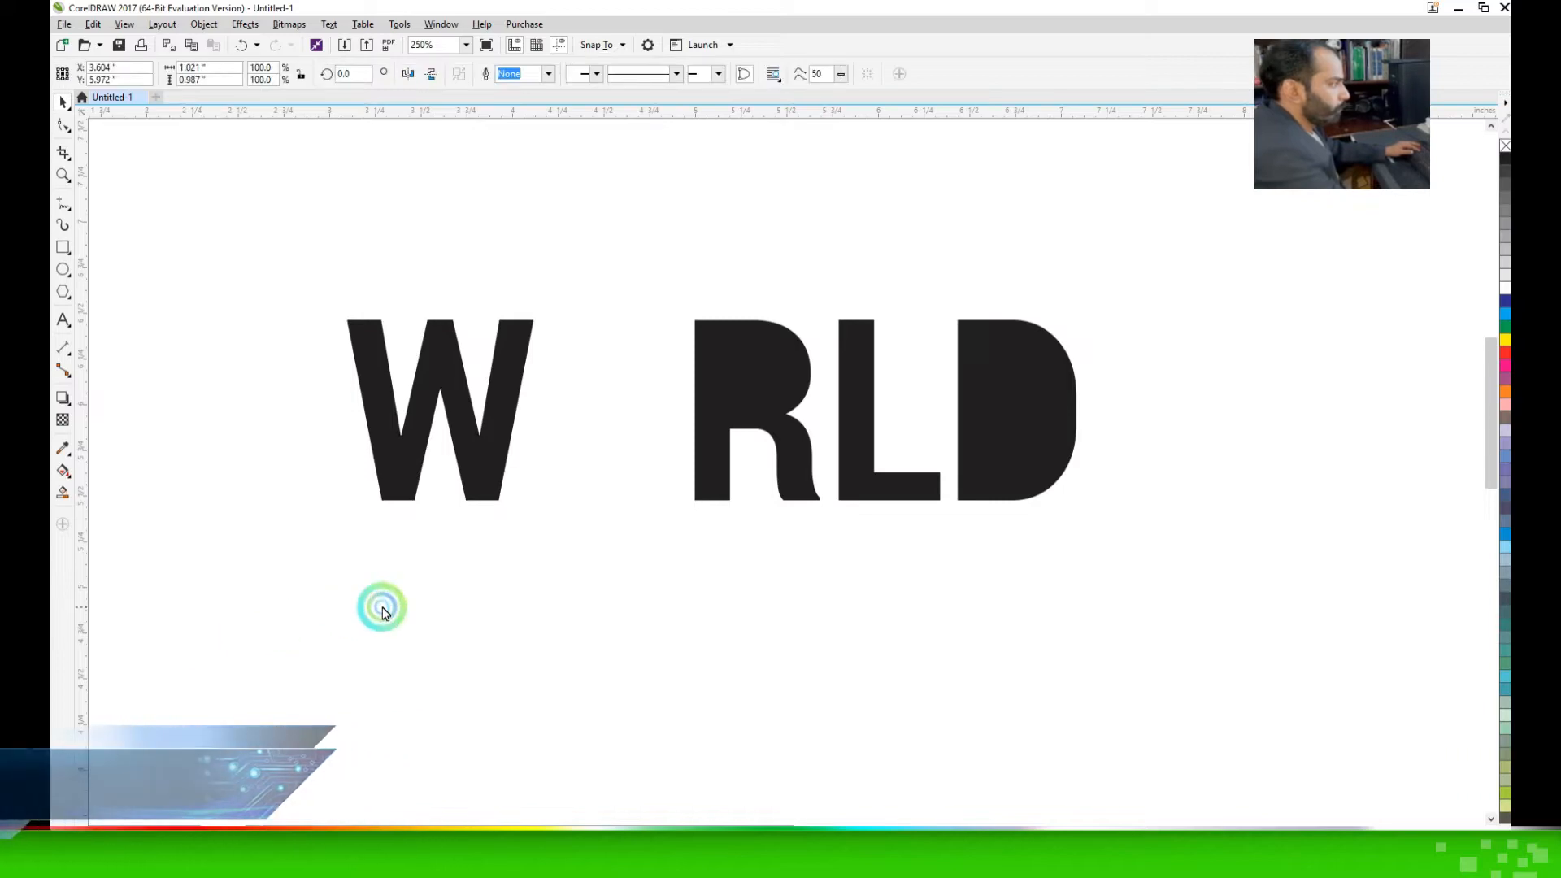
{"action": "key", "text": "Left"}
{"action": "key", "text": "Left"}
{"action": "key", "text": "Left"}
{"action": "left_click", "coordinate": [528, 259]}
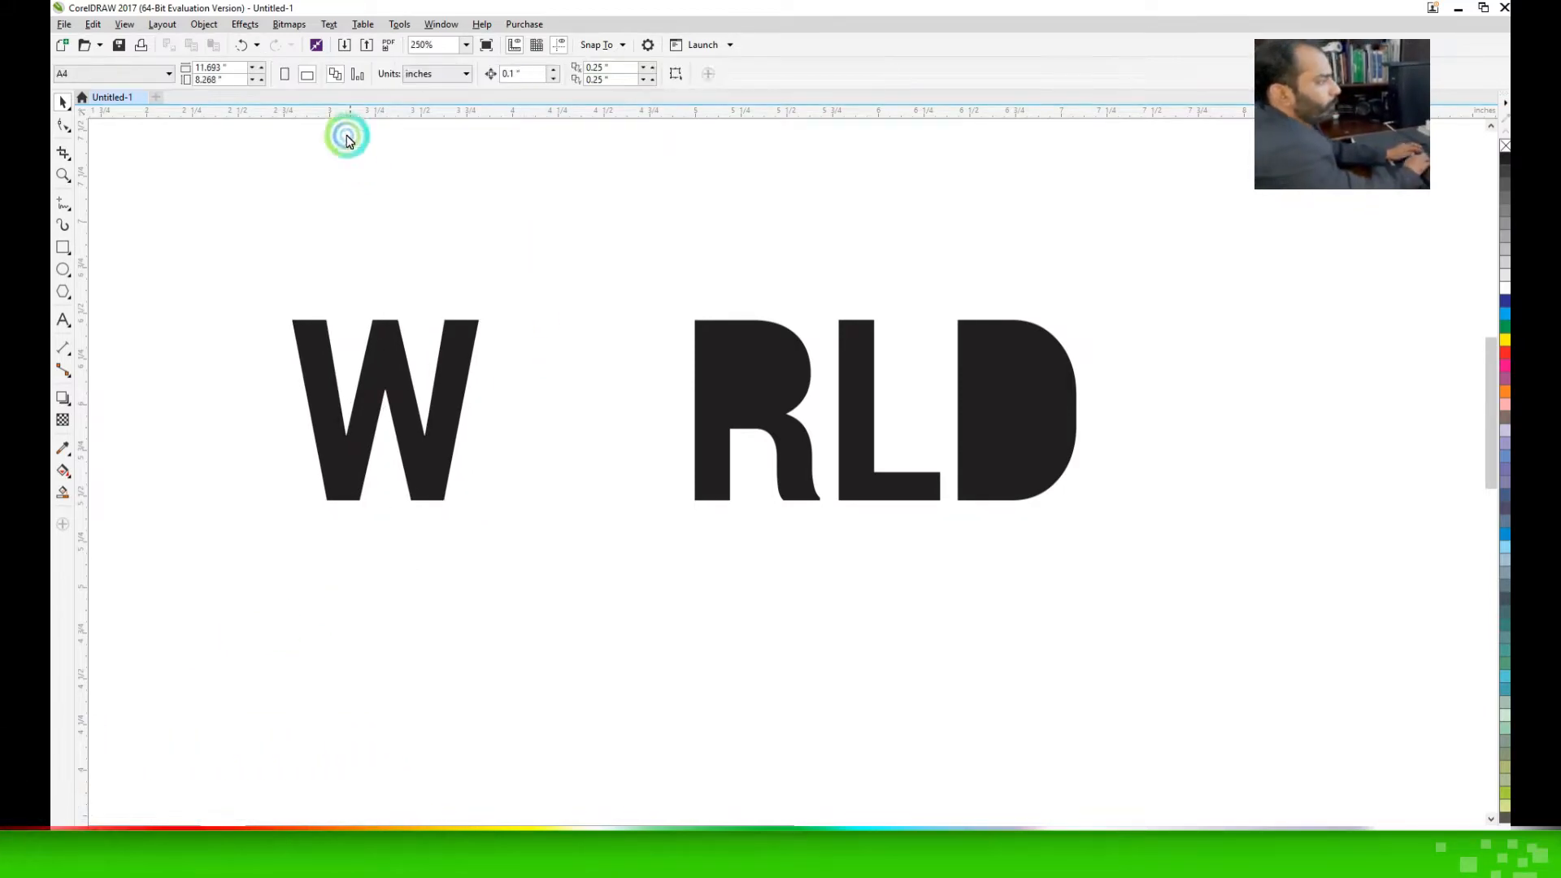
Import the globes-03-512 image and place it between W and R at letter height, about 0.987 inches
{"action": "left_click", "coordinate": [345, 46]}
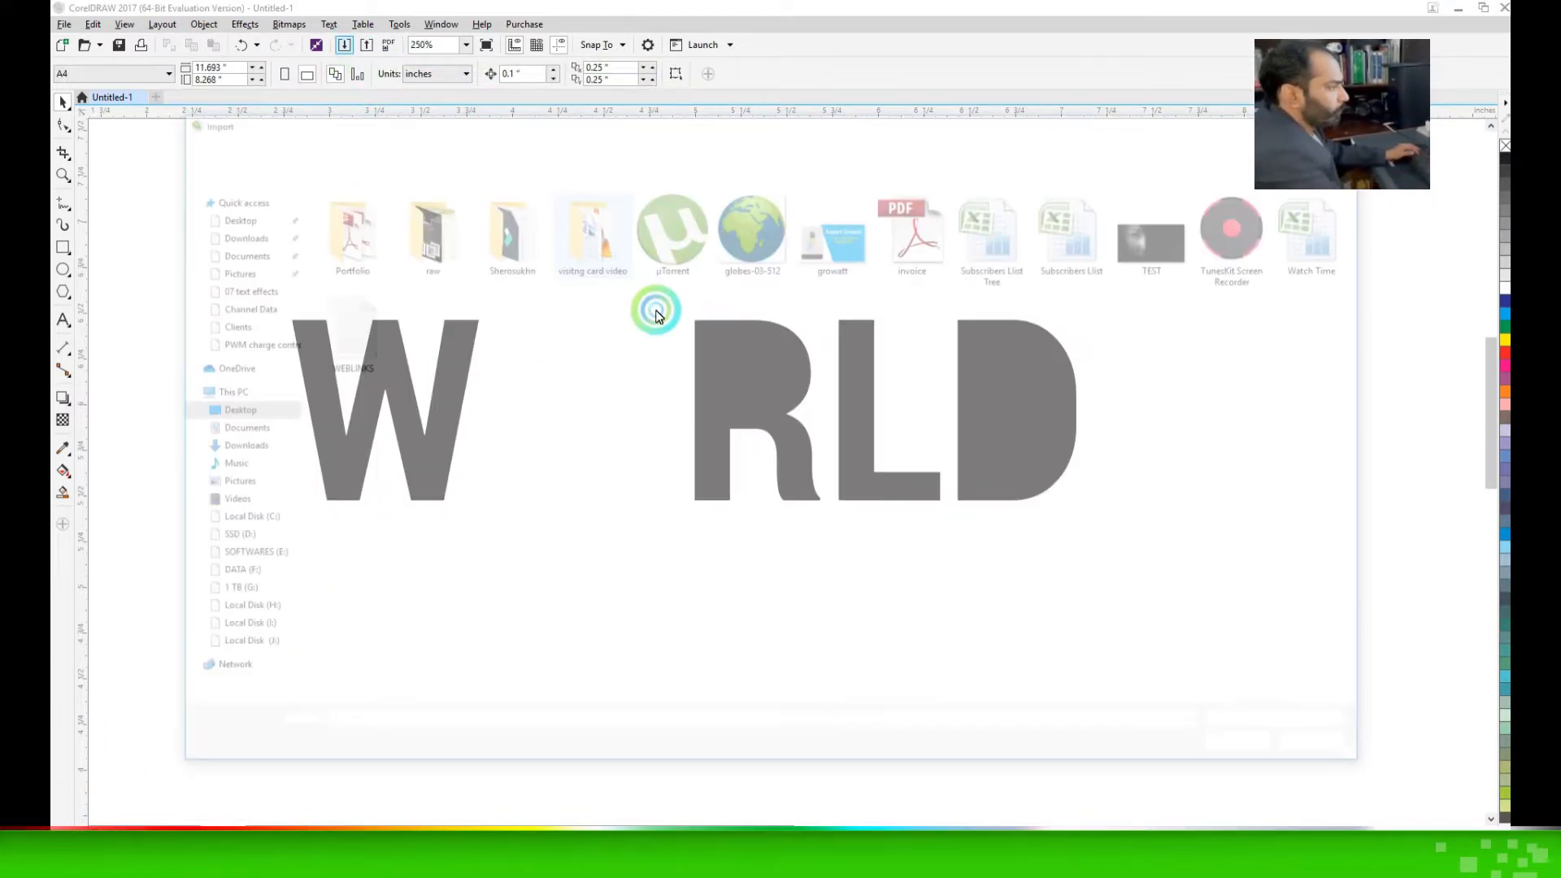
{"action": "double_click", "coordinate": [750, 227]}
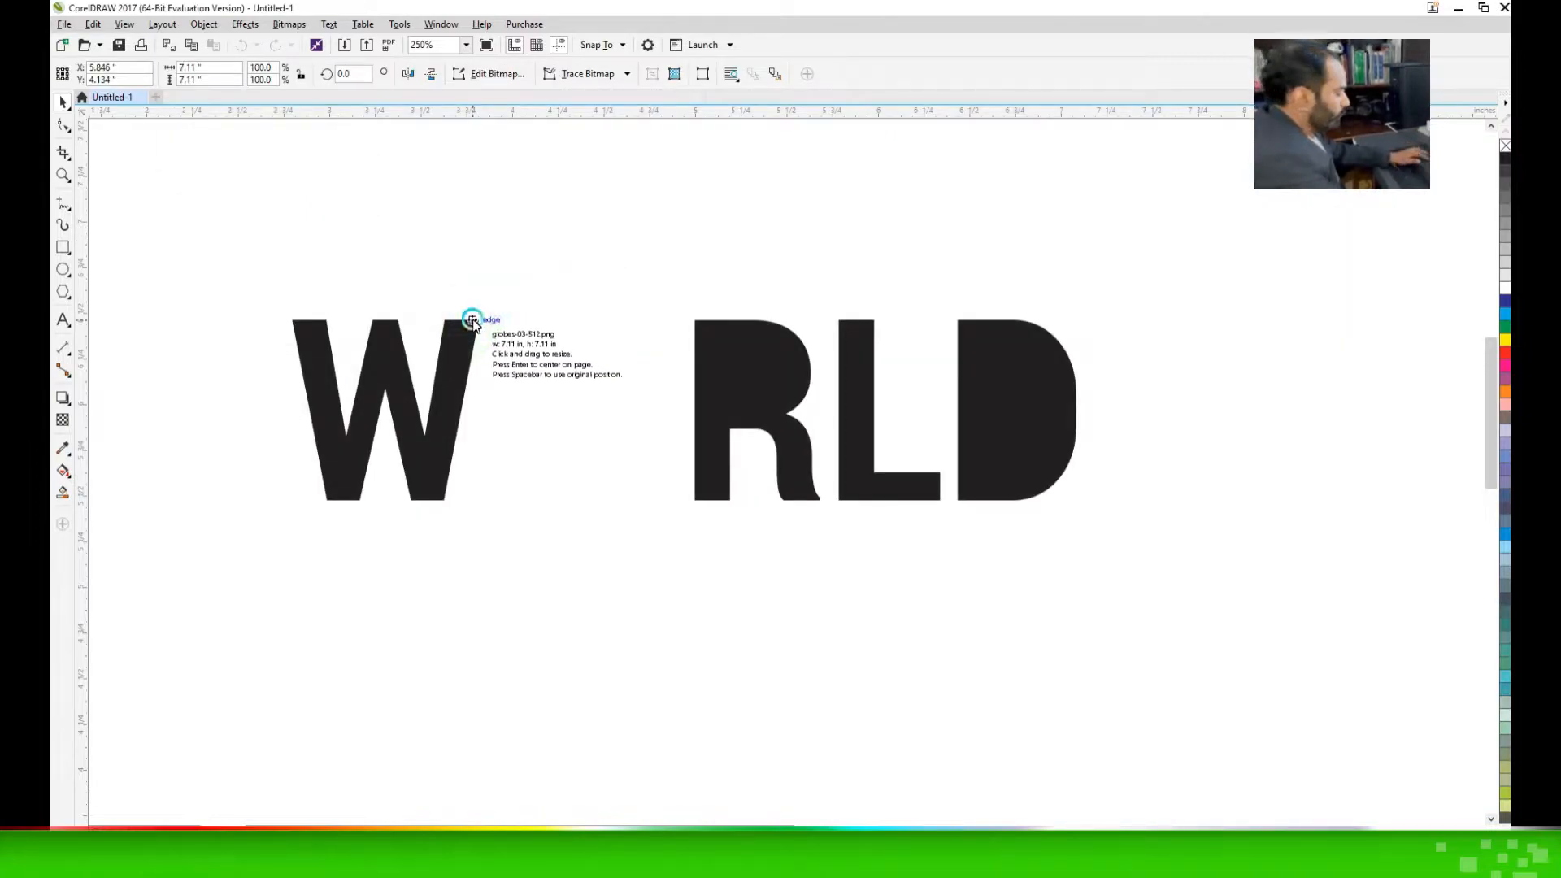
{"action": "left_click_drag", "start_coordinate": [476, 320], "coordinate": [786, 499]}
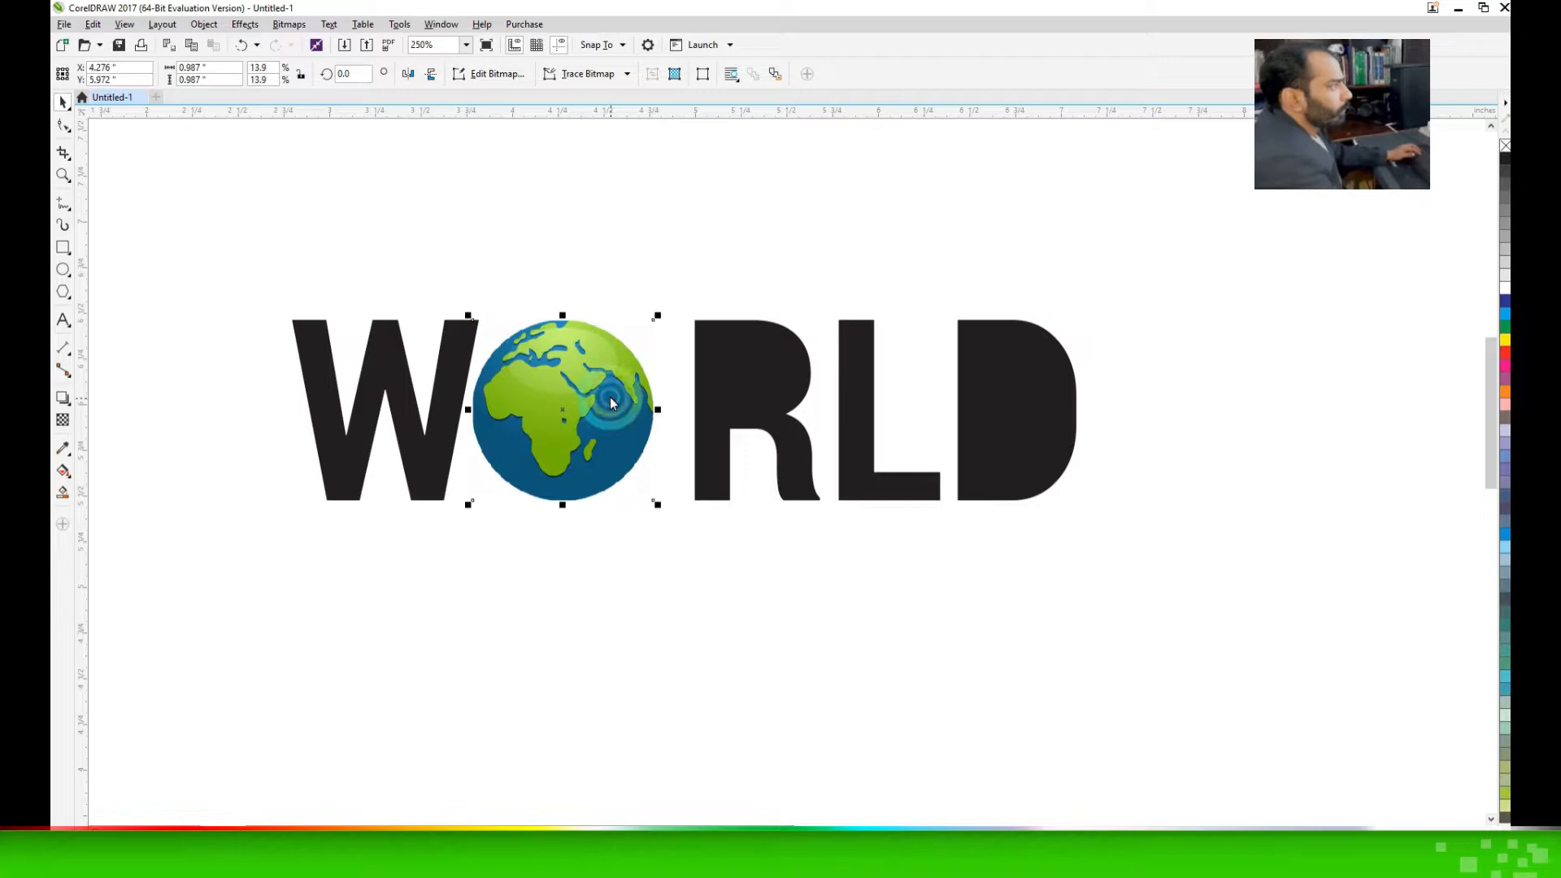
{"action": "left_click_drag", "start_coordinate": [571, 370], "coordinate": [577, 369]}
{"action": "left_click", "coordinate": [468, 288]}
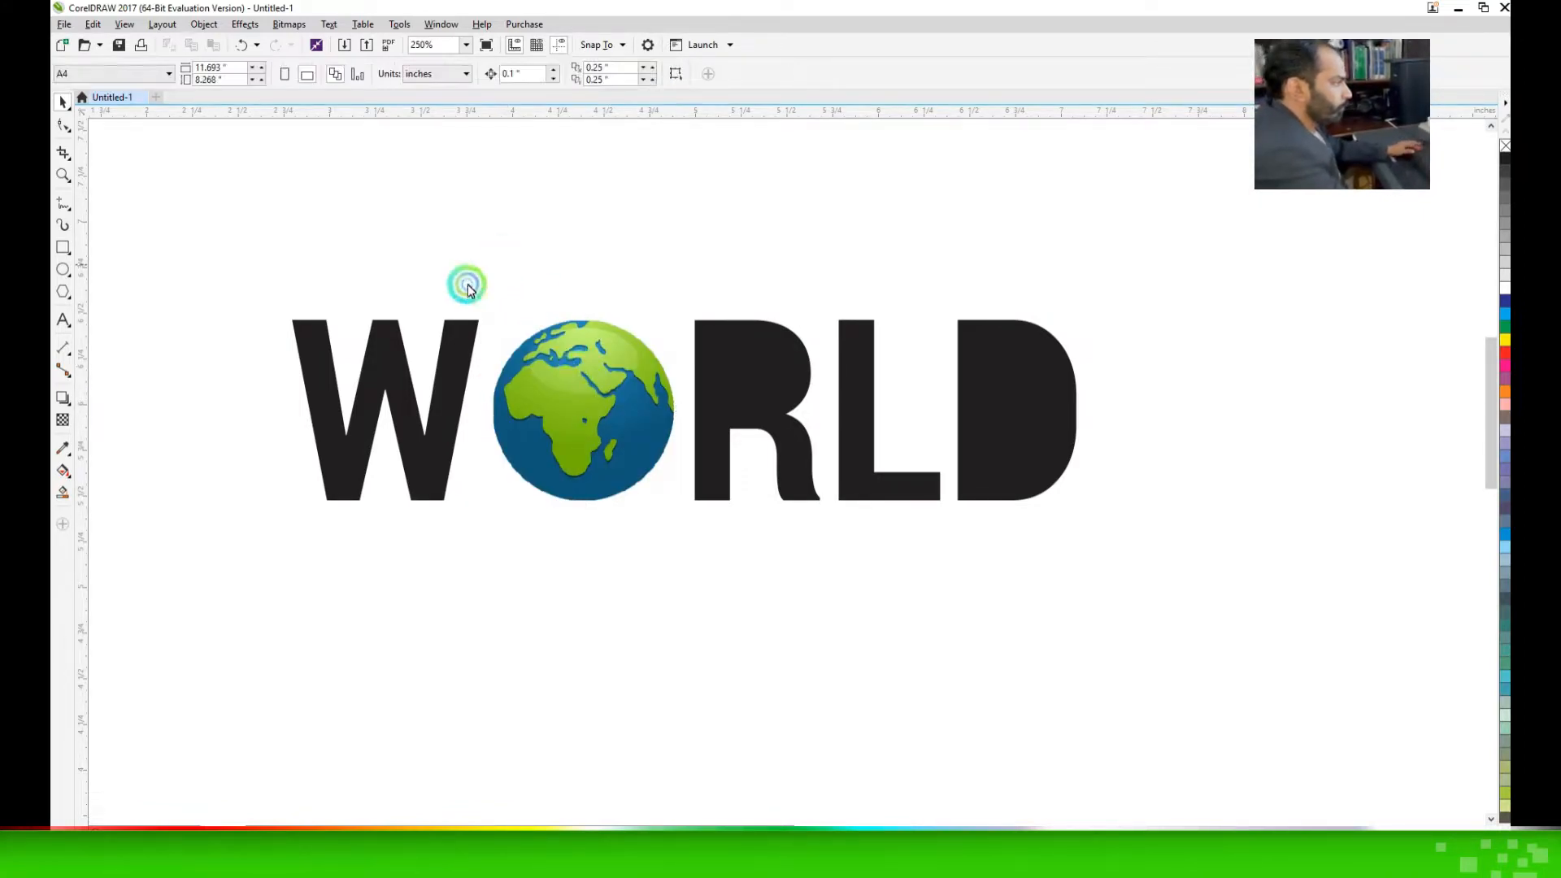
Combine the letters W, R, L and D so the openings in R and D are cut out
{"action": "left_click_drag", "start_coordinate": [203, 255], "coordinate": [1203, 647]}
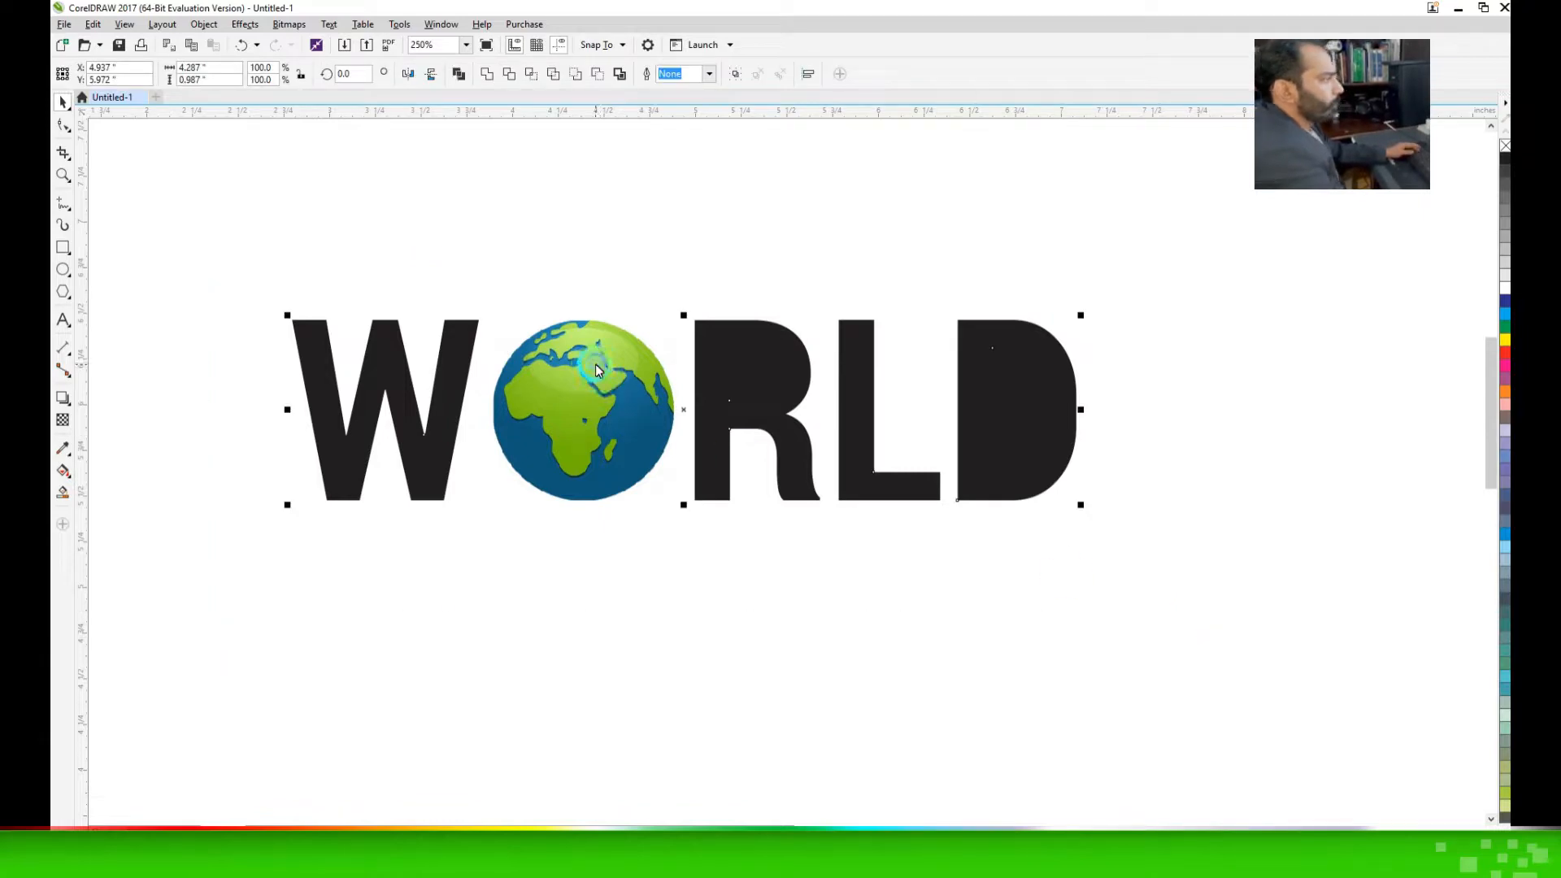
{"action": "left_click", "coordinate": [458, 74]}
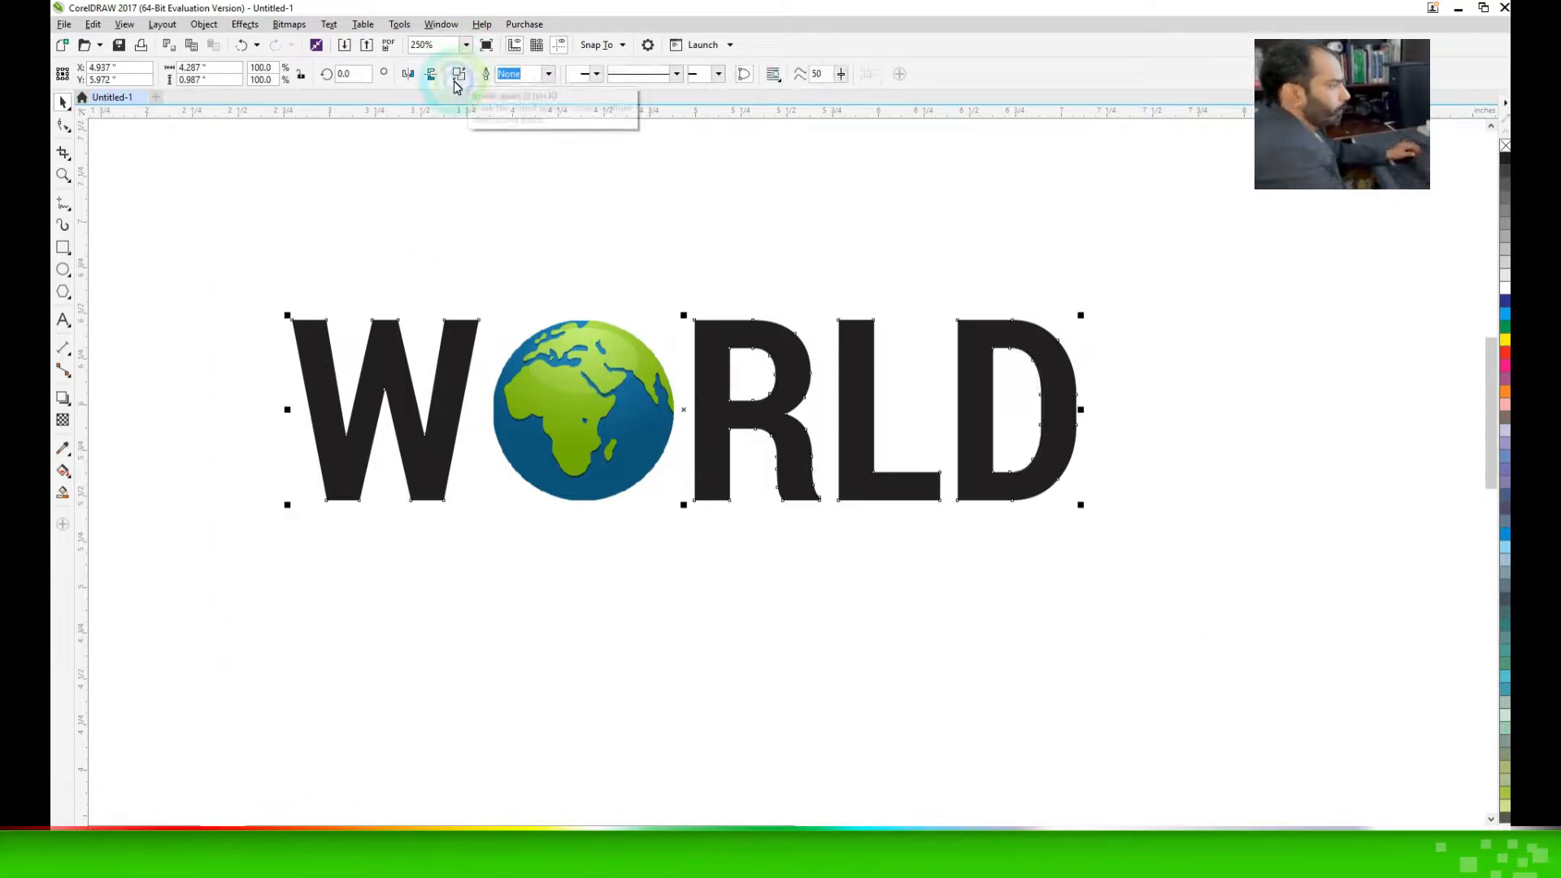
{"action": "left_click", "coordinate": [446, 359]}
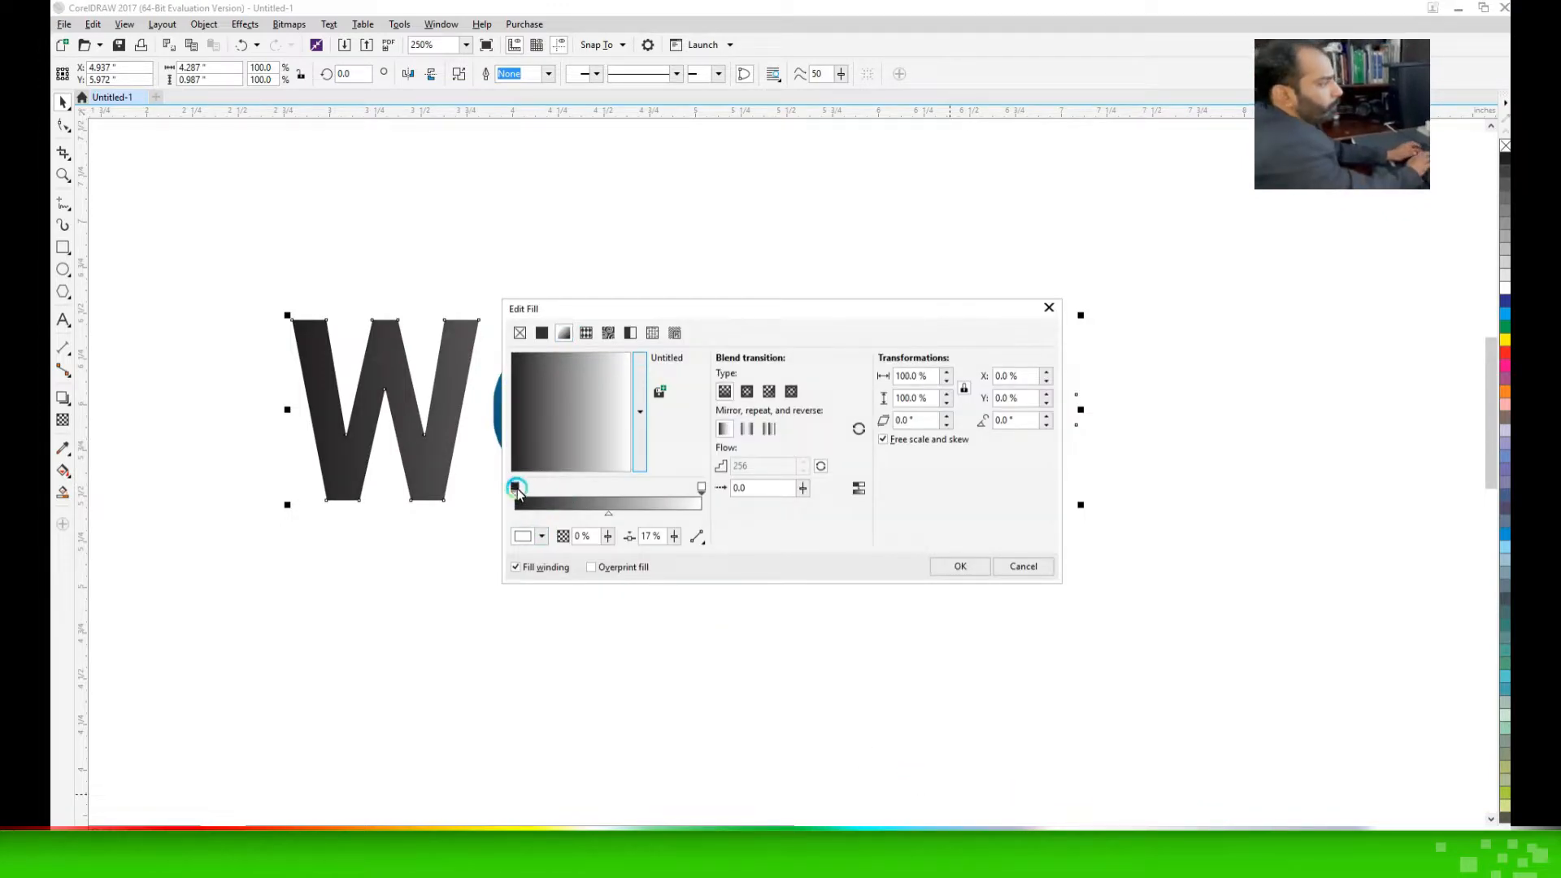
Set the start colour of the letters' linear fountain fill to yellow, C 0, M 0, Y 100, K 0
{"action": "left_click", "coordinate": [515, 487]}
{"action": "left_click", "coordinate": [540, 537]}
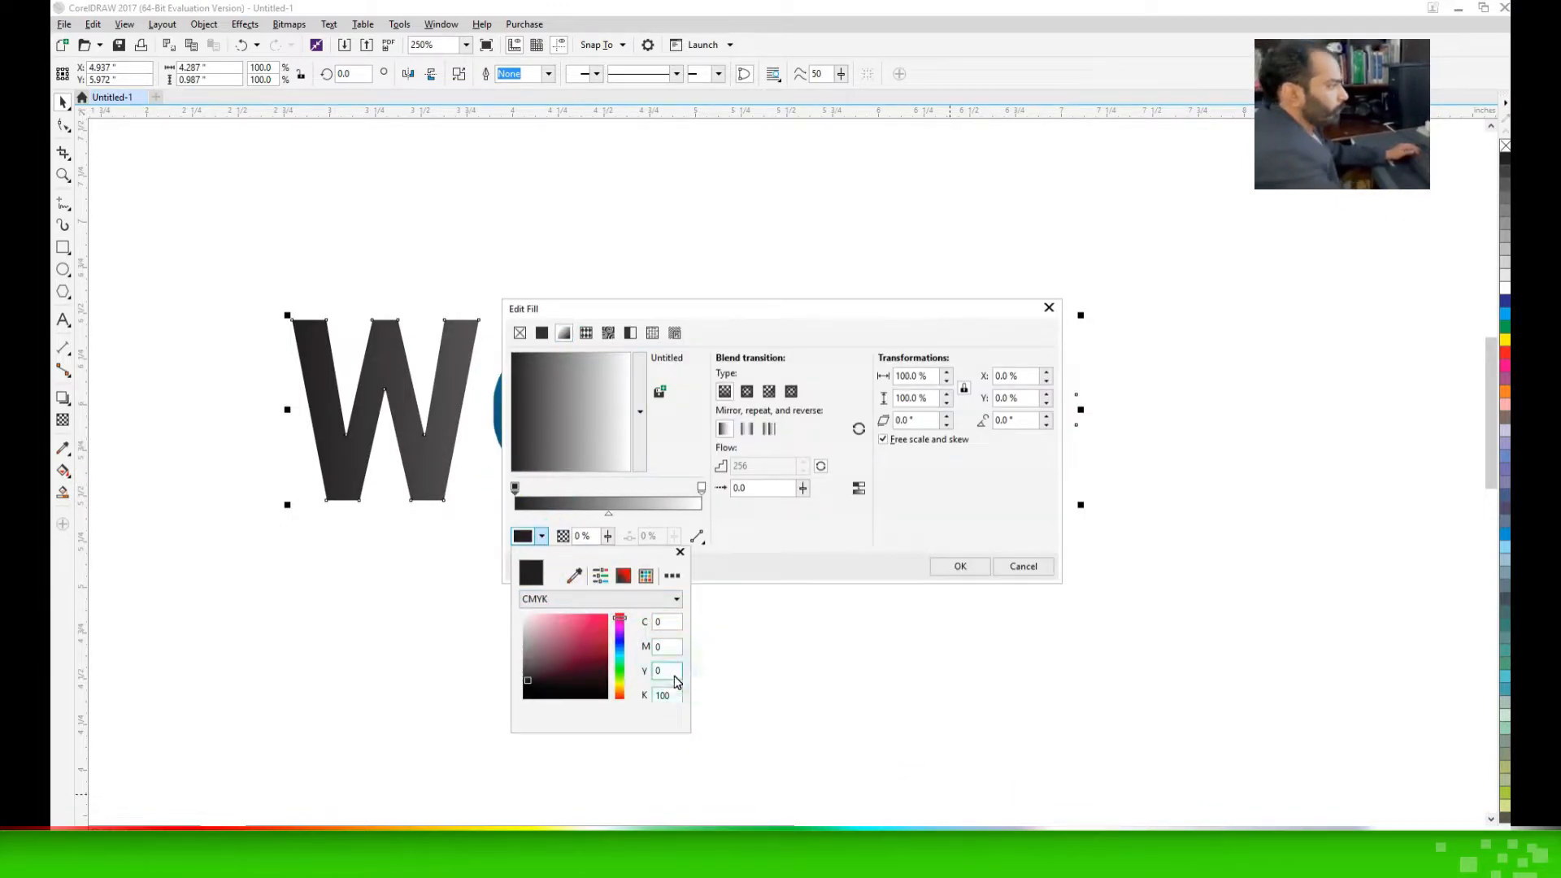
{"action": "type", "text": "100"}
{"action": "key", "text": "Tab"}
{"action": "type", "text": "0"}
{"action": "key", "text": "Return"}
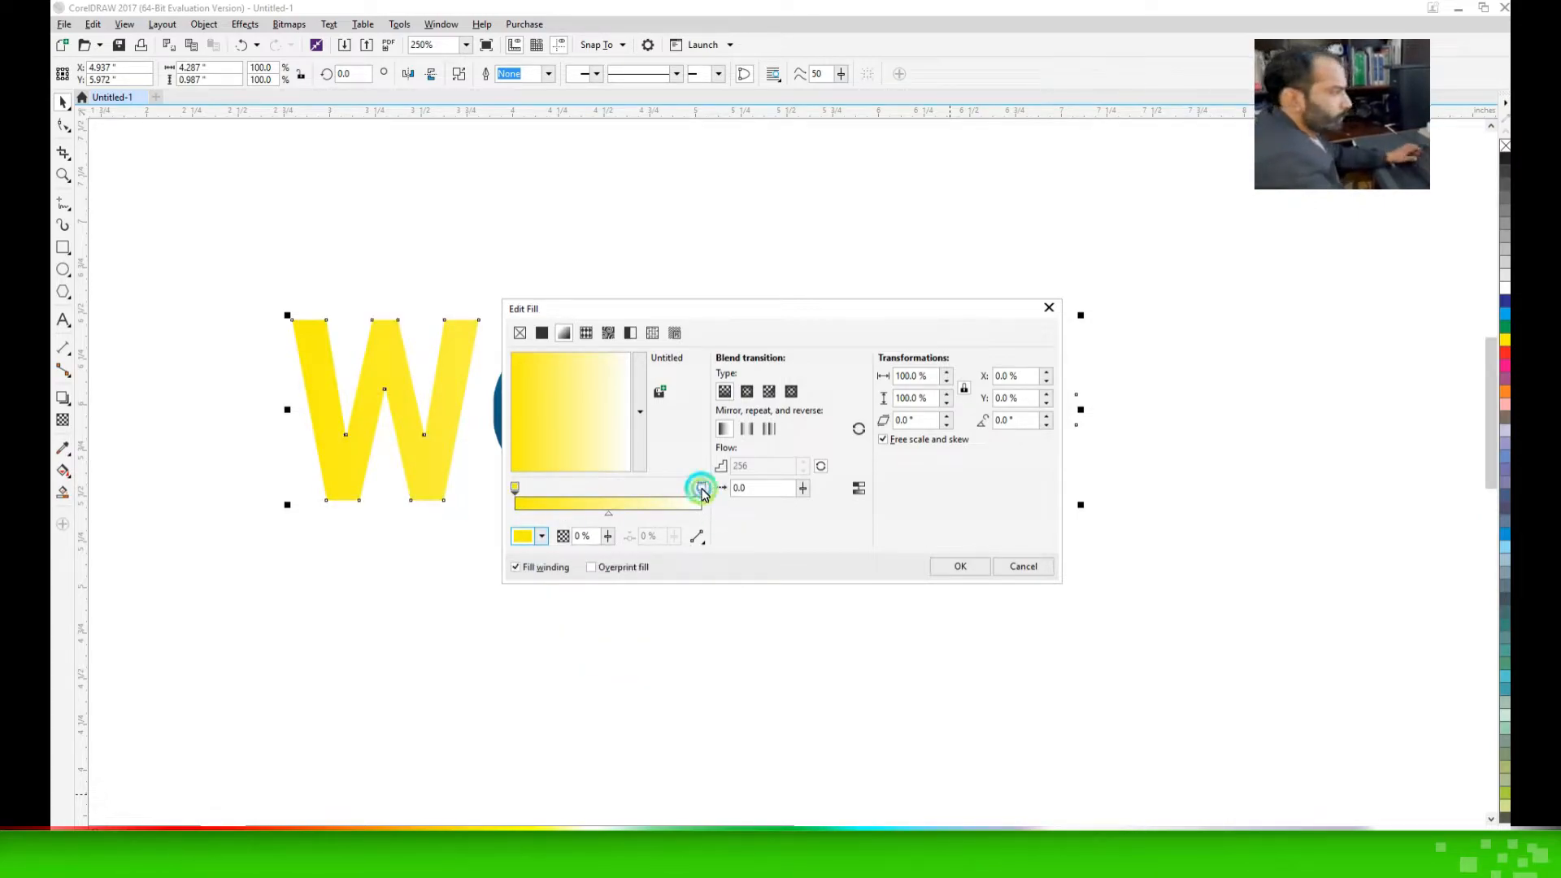
Switch the gradient's end node to the CMYK model and make it a slightly darker yellow
{"action": "left_click", "coordinate": [702, 488]}
{"action": "left_click", "coordinate": [540, 537]}
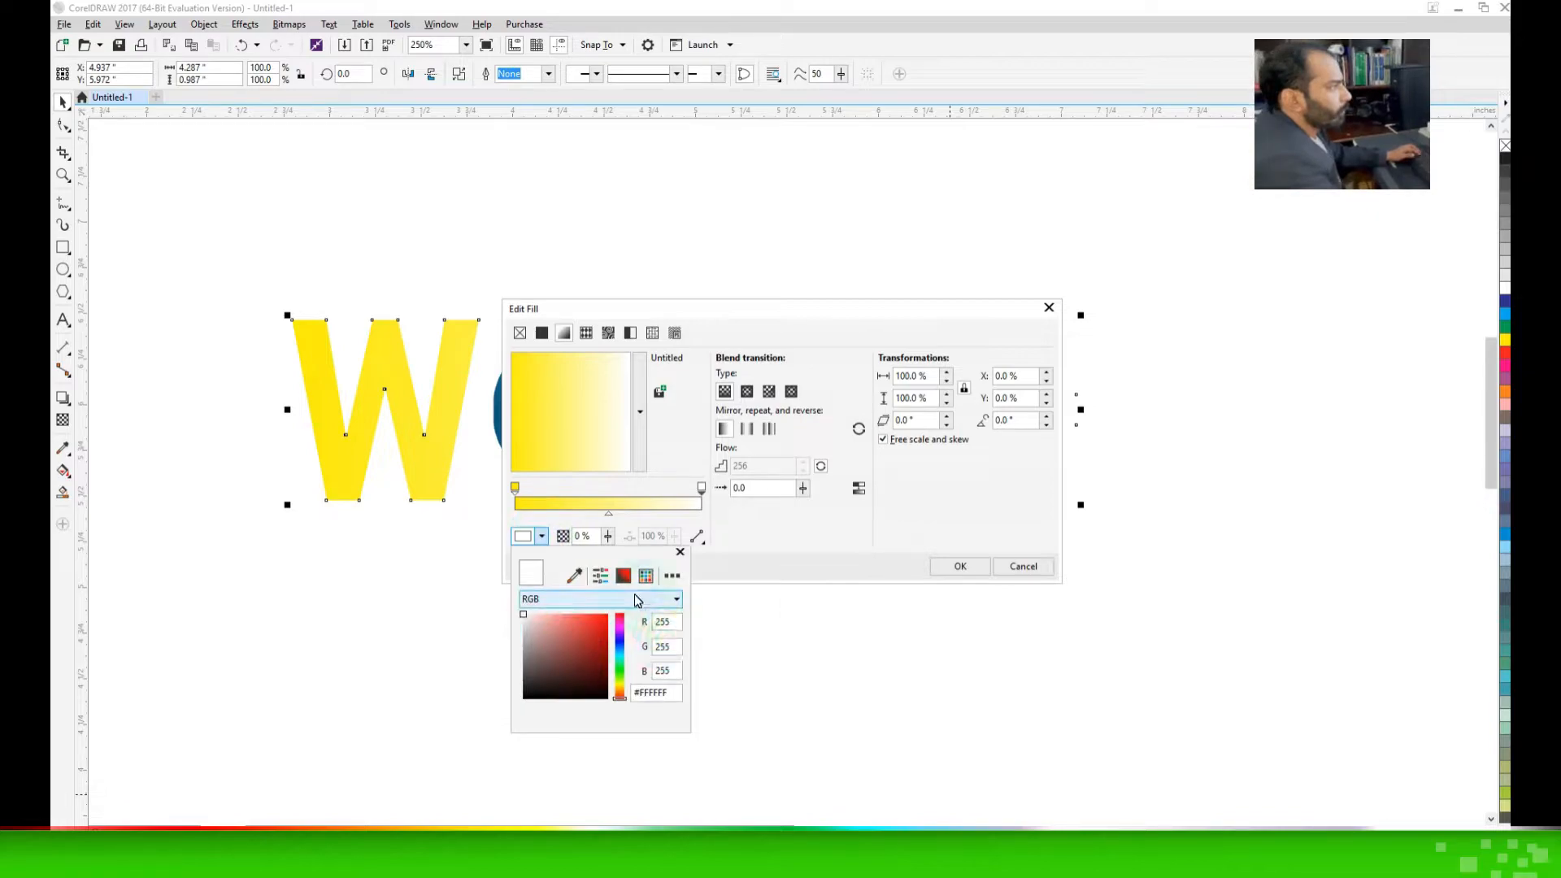
{"action": "left_click", "coordinate": [637, 600]}
{"action": "left_click", "coordinate": [634, 616]}
{"action": "left_click", "coordinate": [666, 622]}
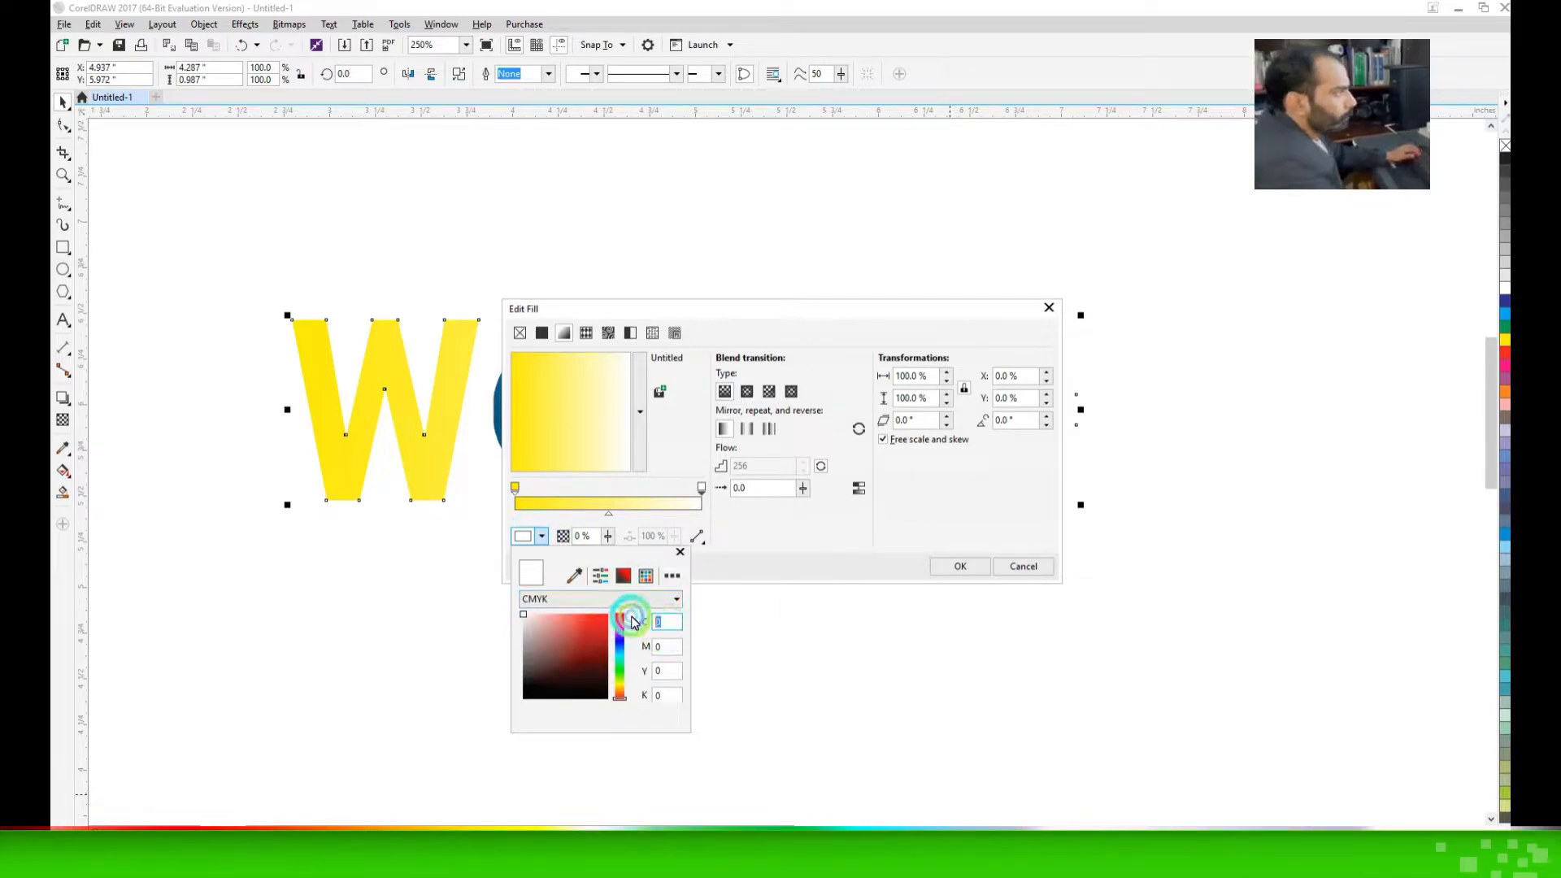
{"action": "key", "text": "Tab"}
{"action": "key", "text": "Tab"}
{"action": "type", "text": "1"}
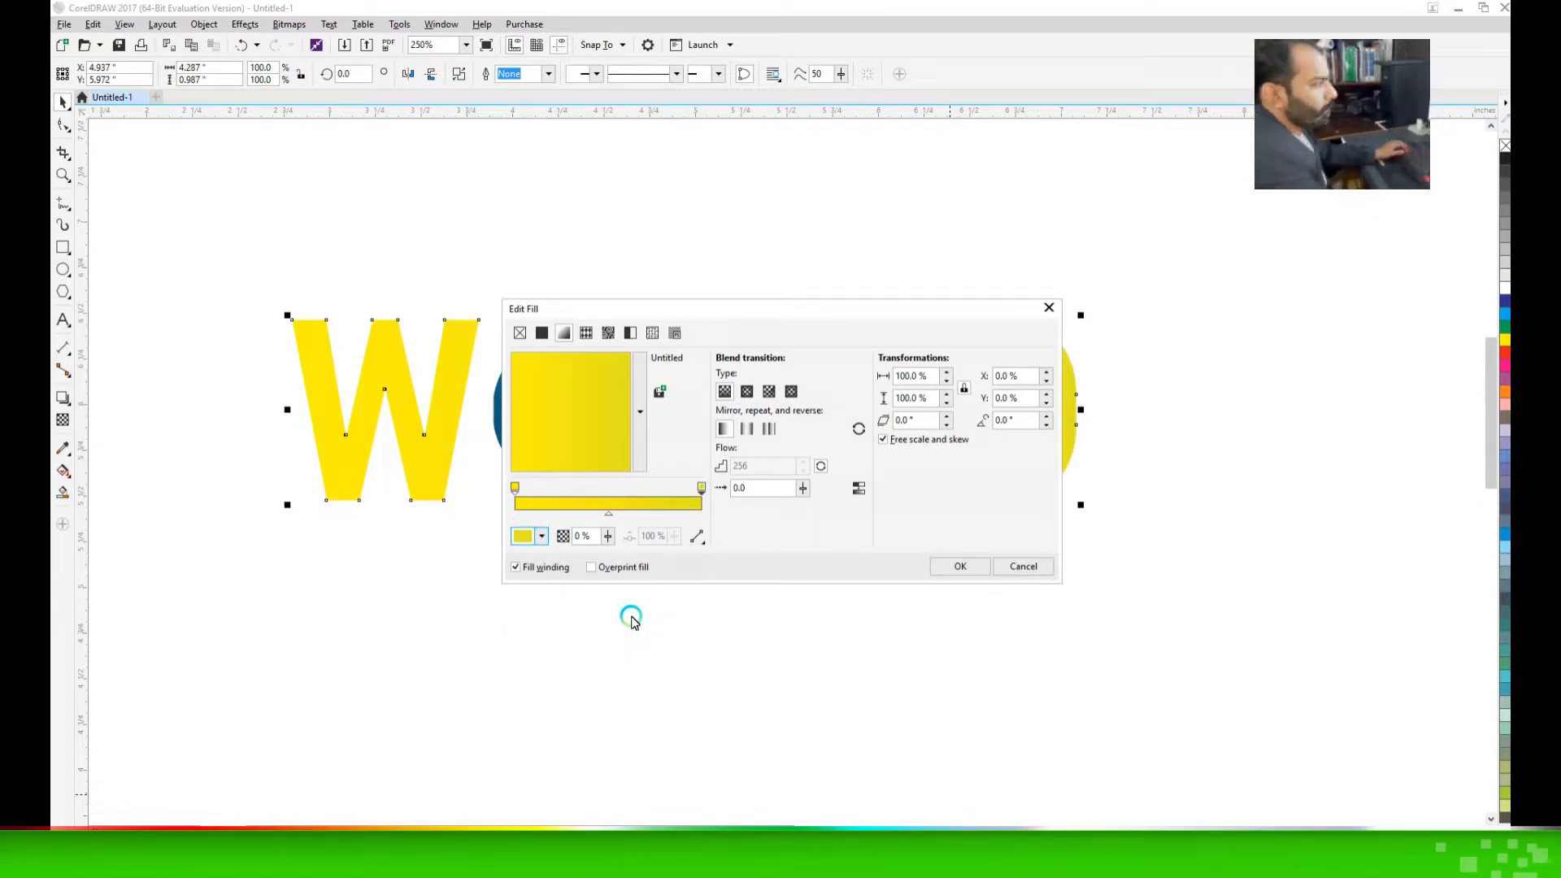
Add three intermediate gradient nodes, with white (C 0, M 0, Y 0, K 0) at 14% and yellow at about 30% and 80%
{"action": "double_click", "coordinate": [621, 488]}
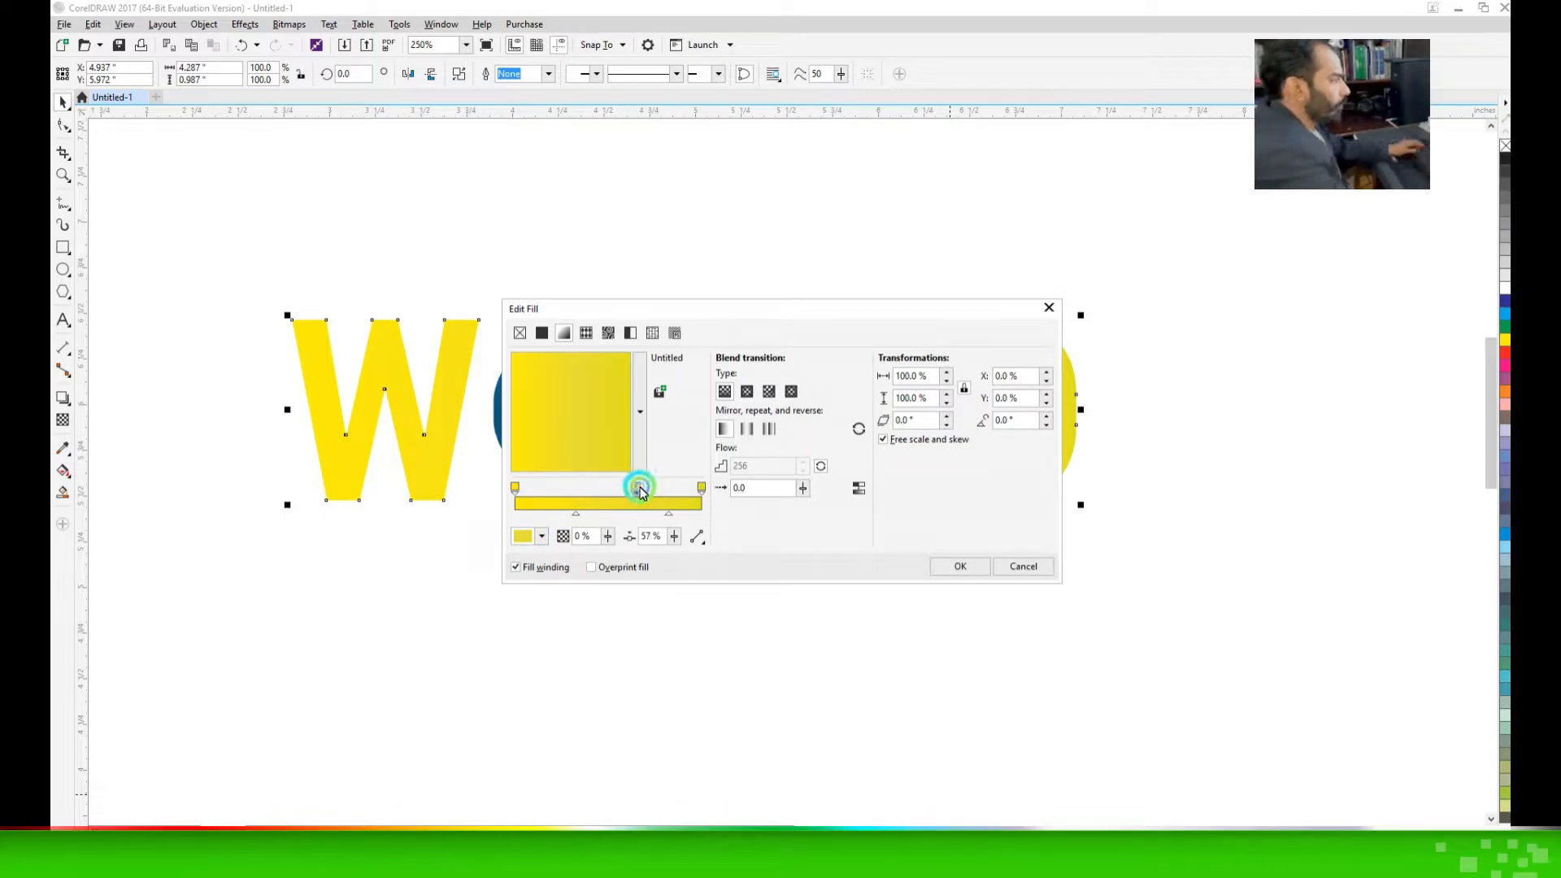
{"action": "double_click", "coordinate": [553, 489]}
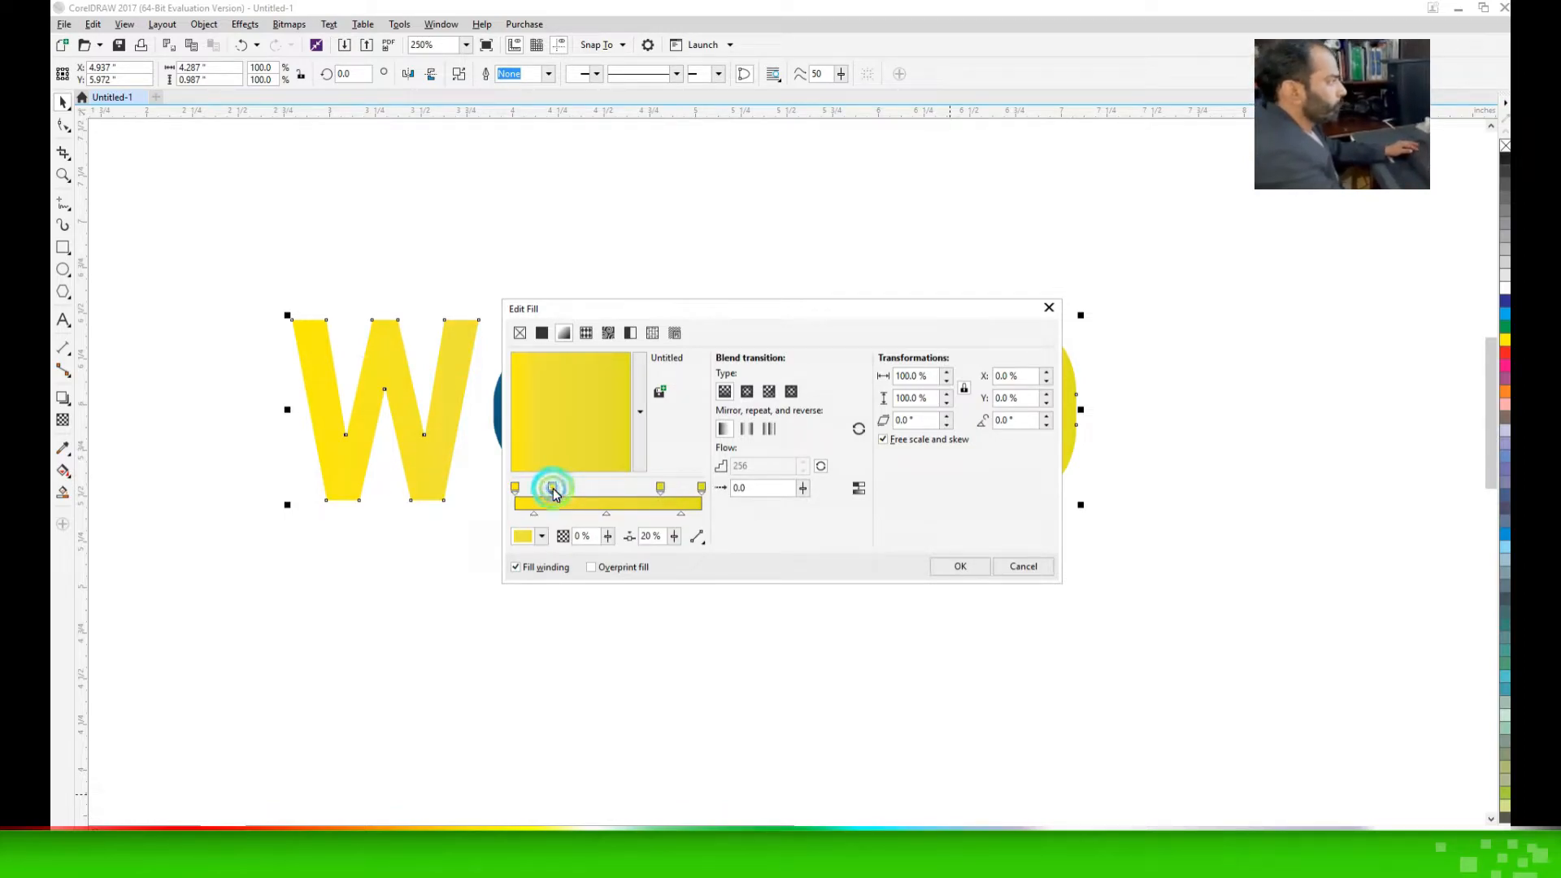
{"action": "left_click", "coordinate": [580, 492]}
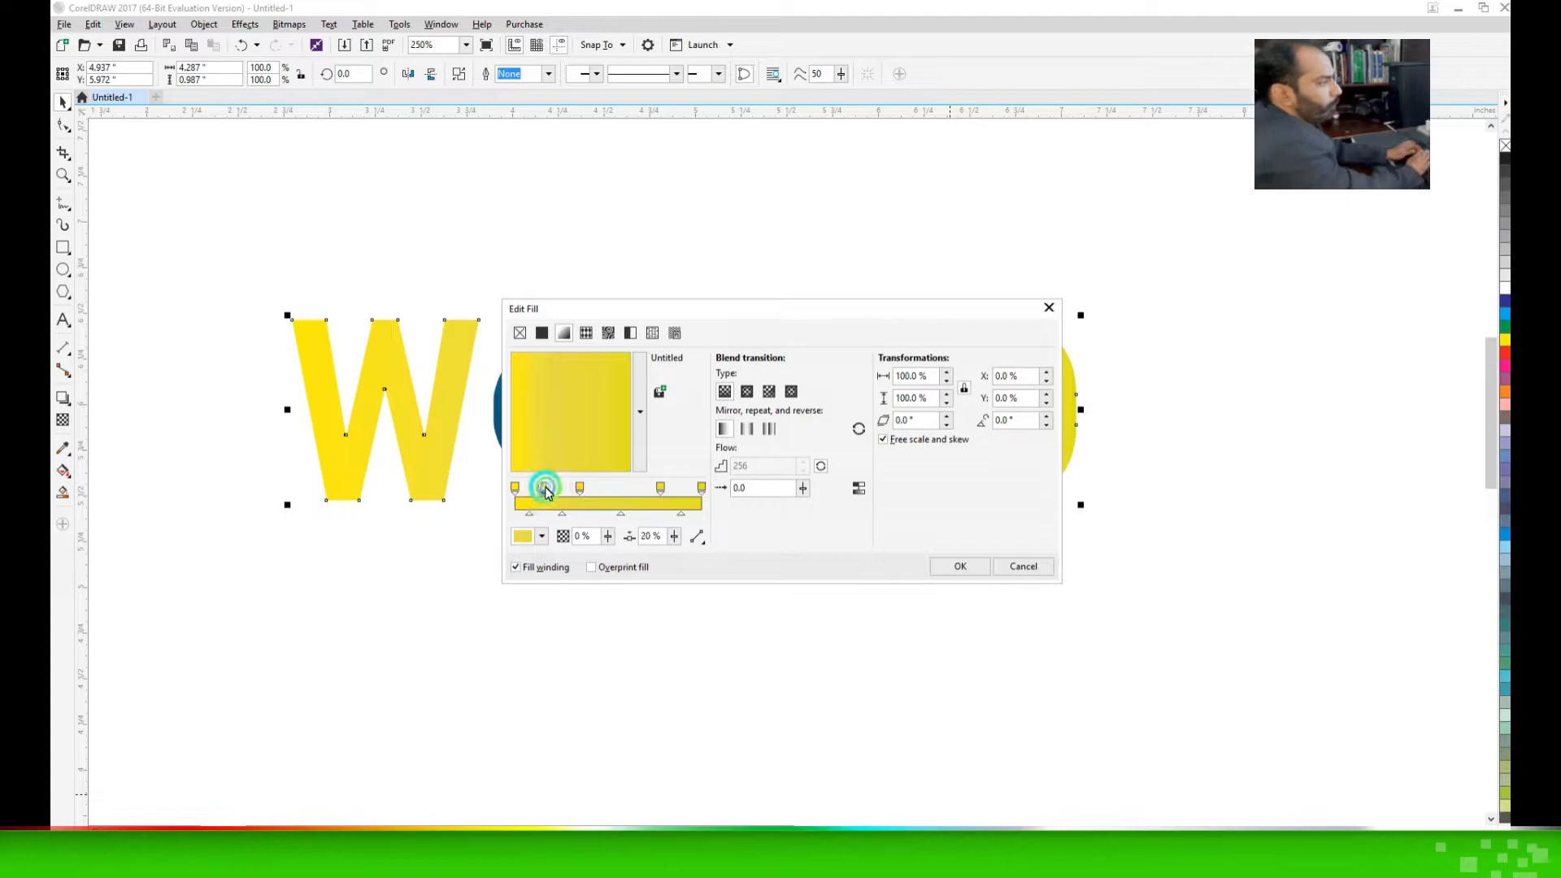
{"action": "left_click", "coordinate": [543, 529]}
{"action": "left_click", "coordinate": [538, 628]}
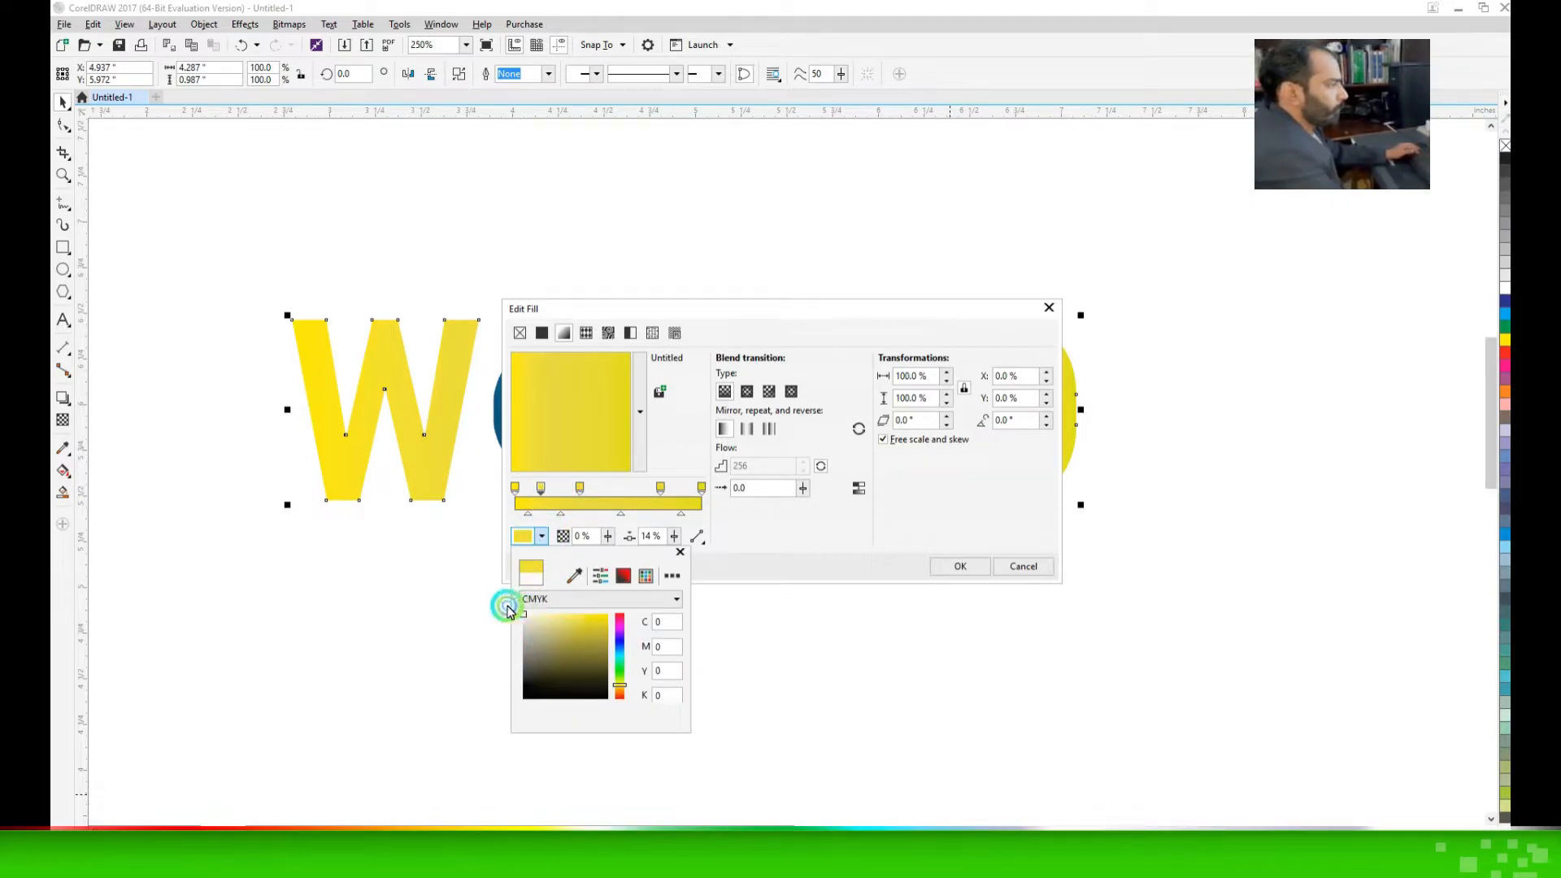
{"action": "left_click", "coordinate": [579, 503]}
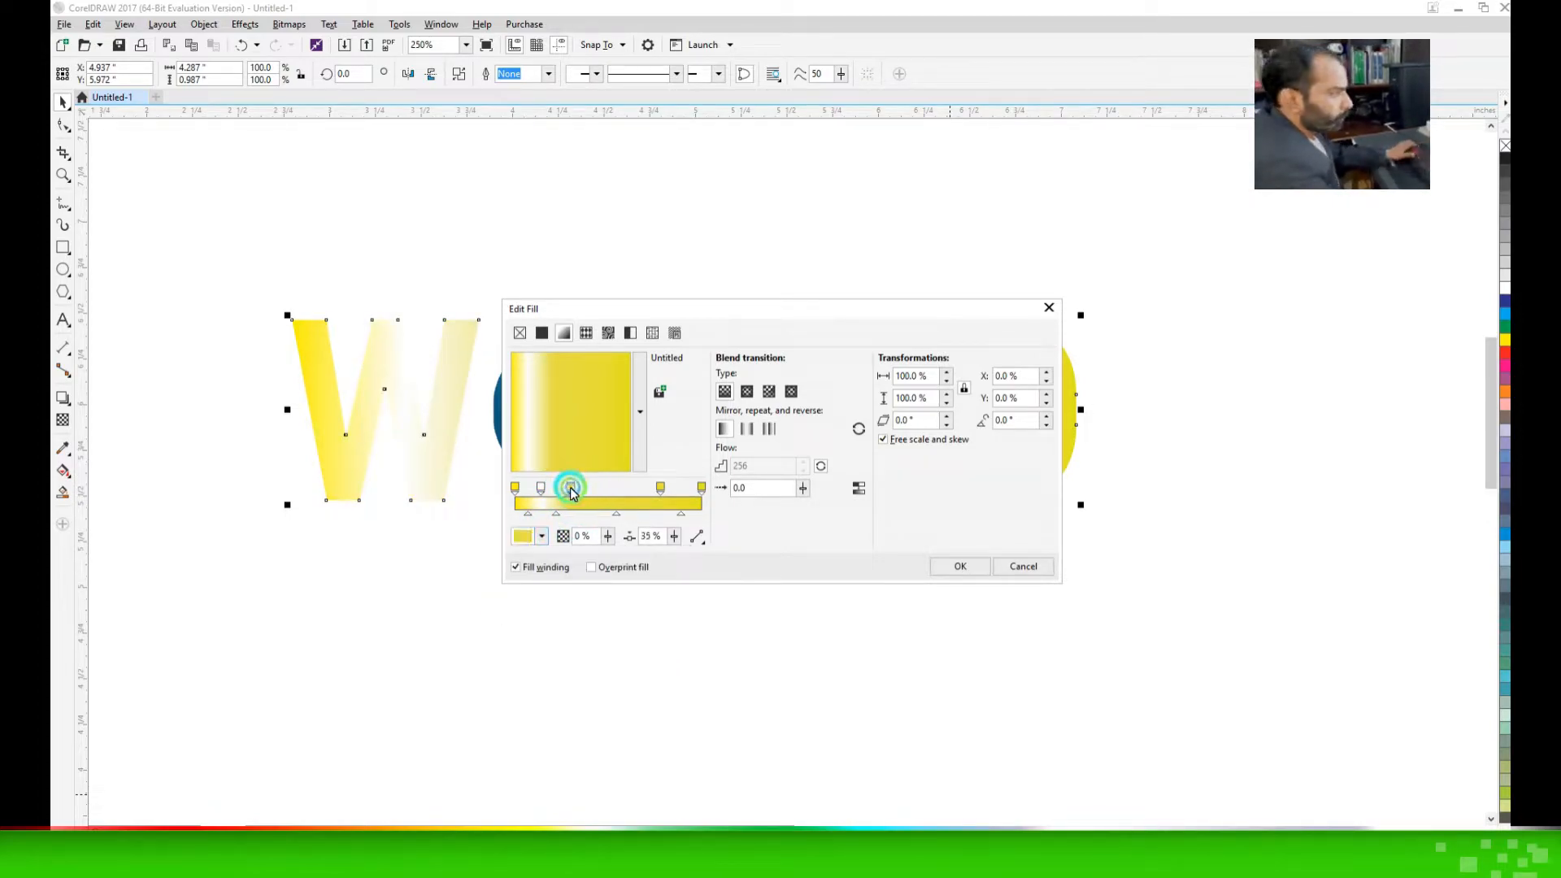
{"action": "left_click", "coordinate": [661, 488]}
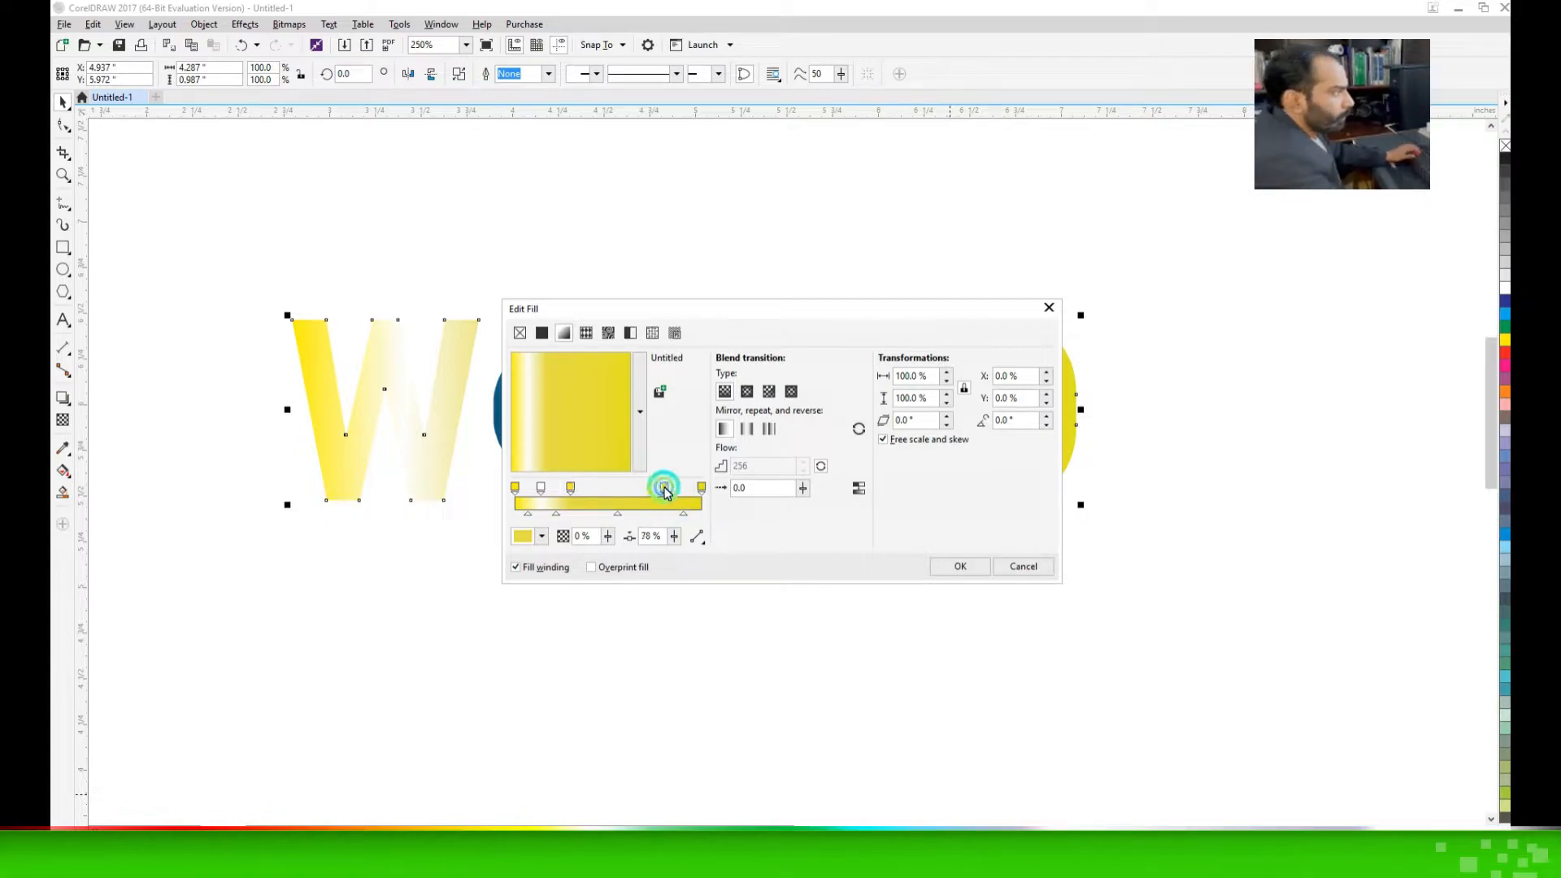
Add a bright yellow node with C 0 at 53%, rotate the gradient to 90° and apply the fill
{"action": "double_click", "coordinate": [627, 489]}
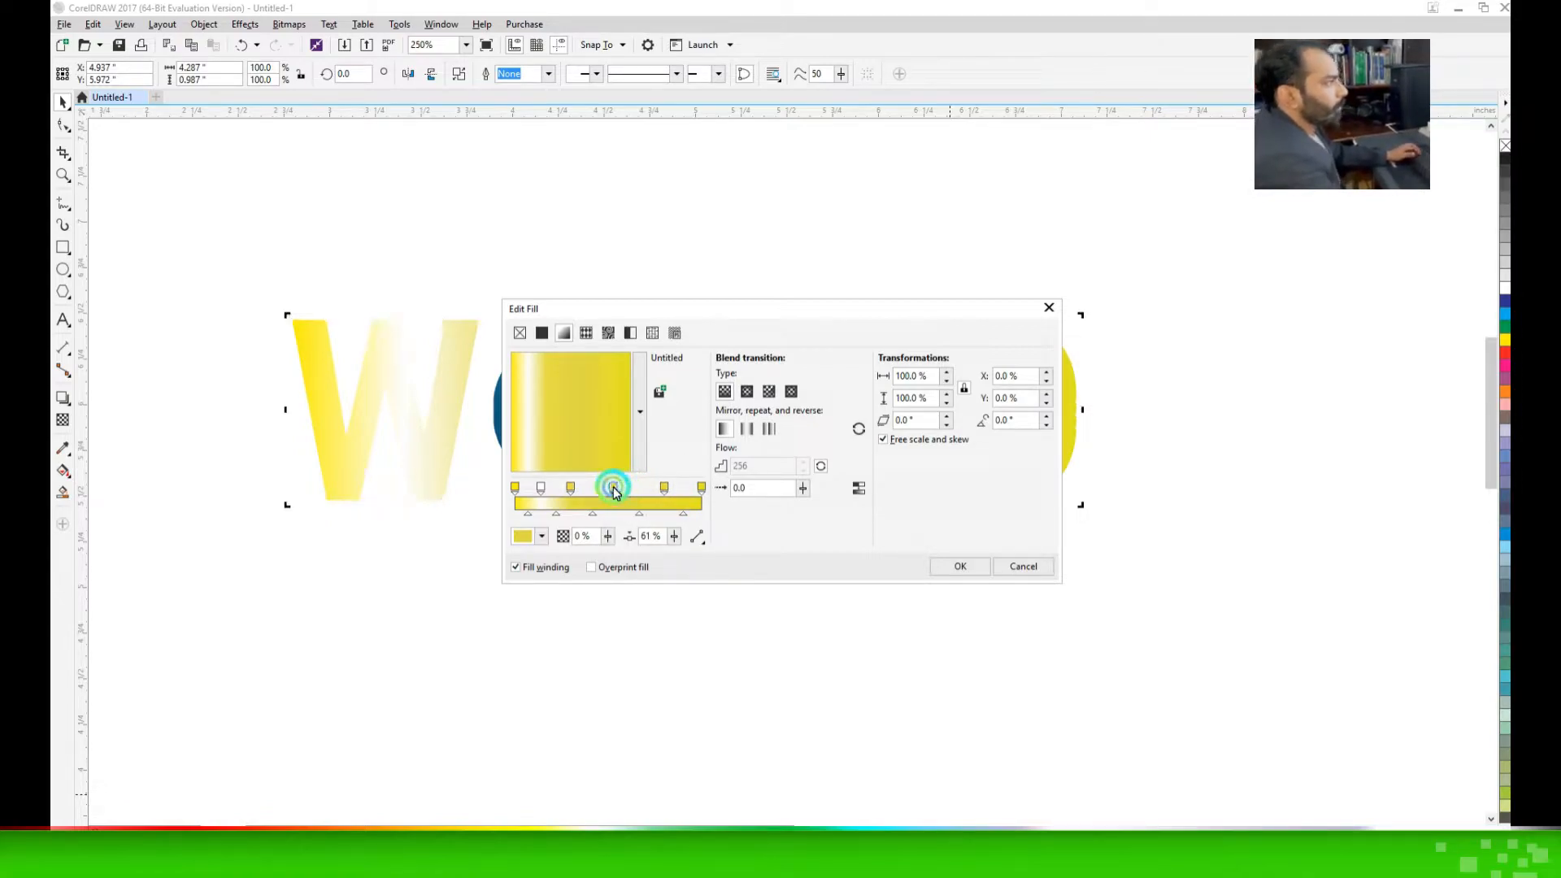
{"action": "left_click", "coordinate": [540, 536]}
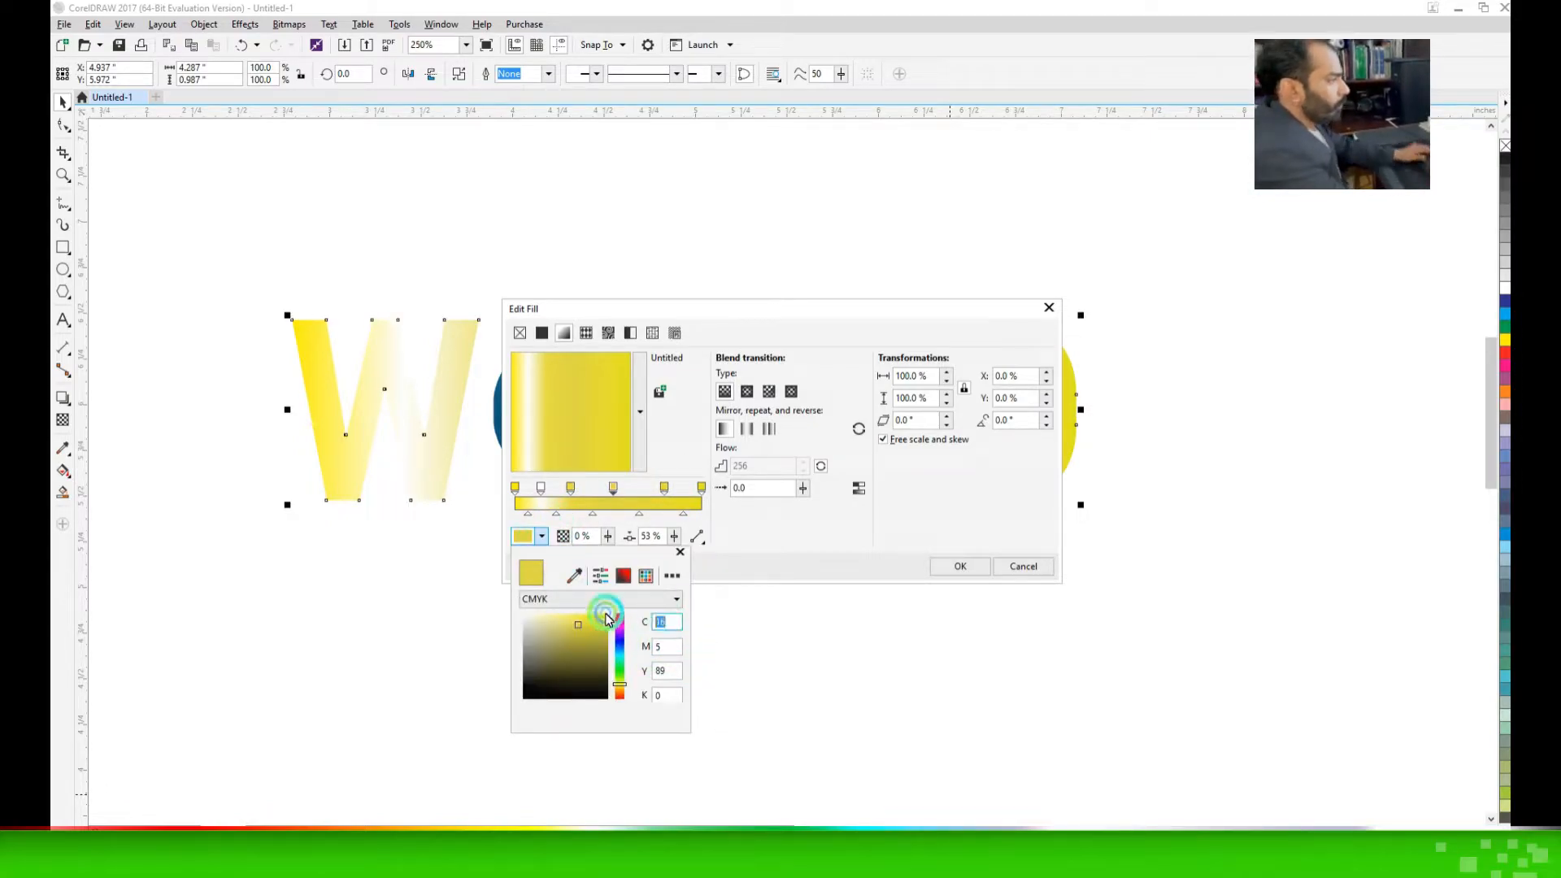
{"action": "type", "text": "0"}
{"action": "key", "text": "Tab"}
{"action": "key", "text": "Return"}
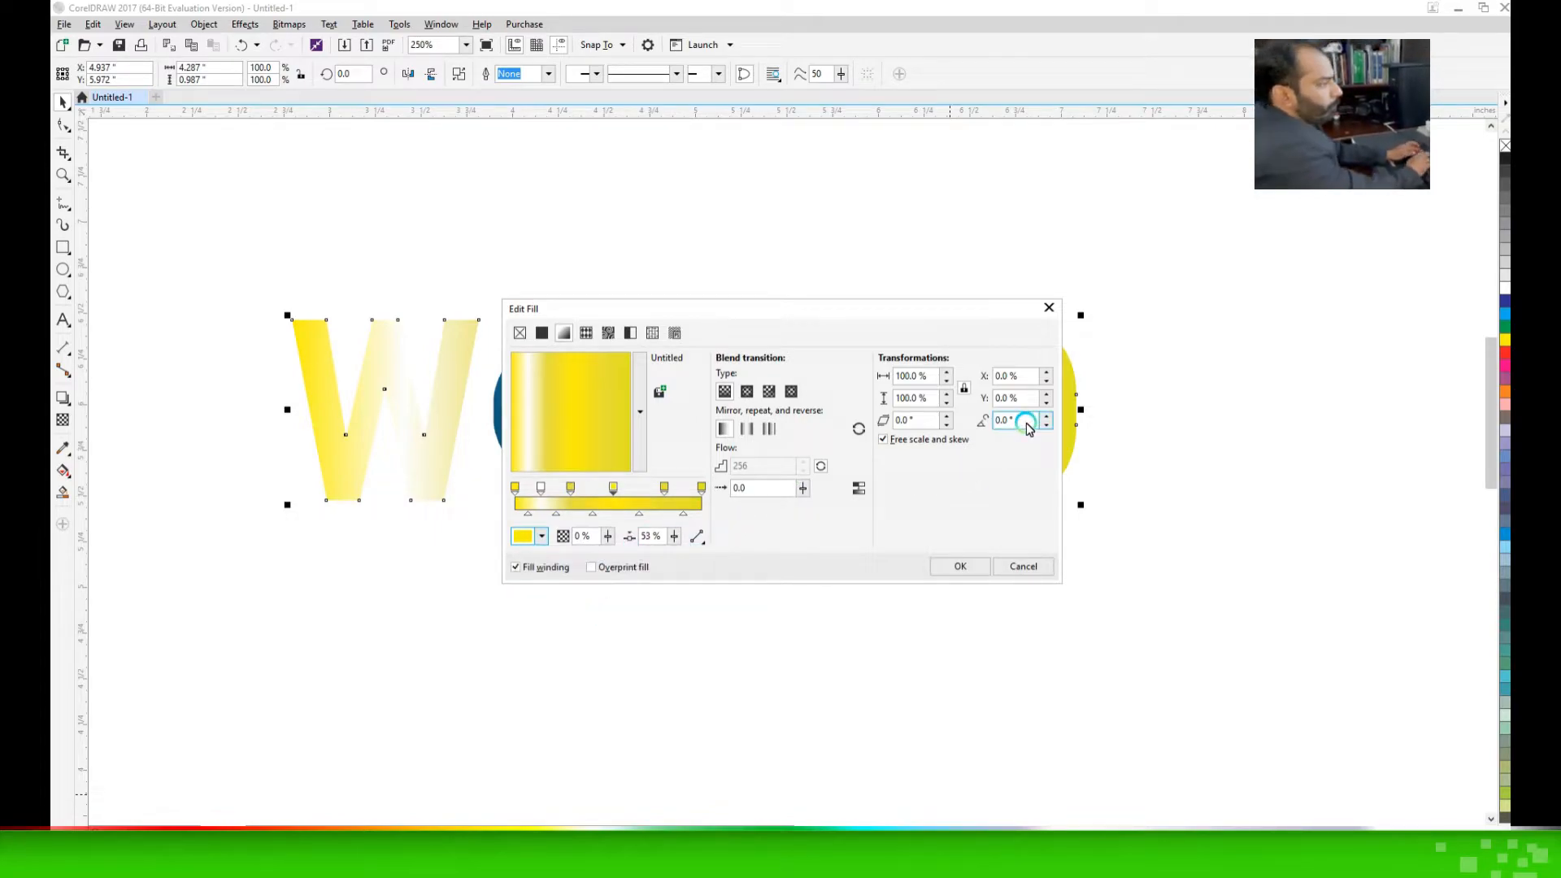
{"action": "left_click", "coordinate": [932, 421]}
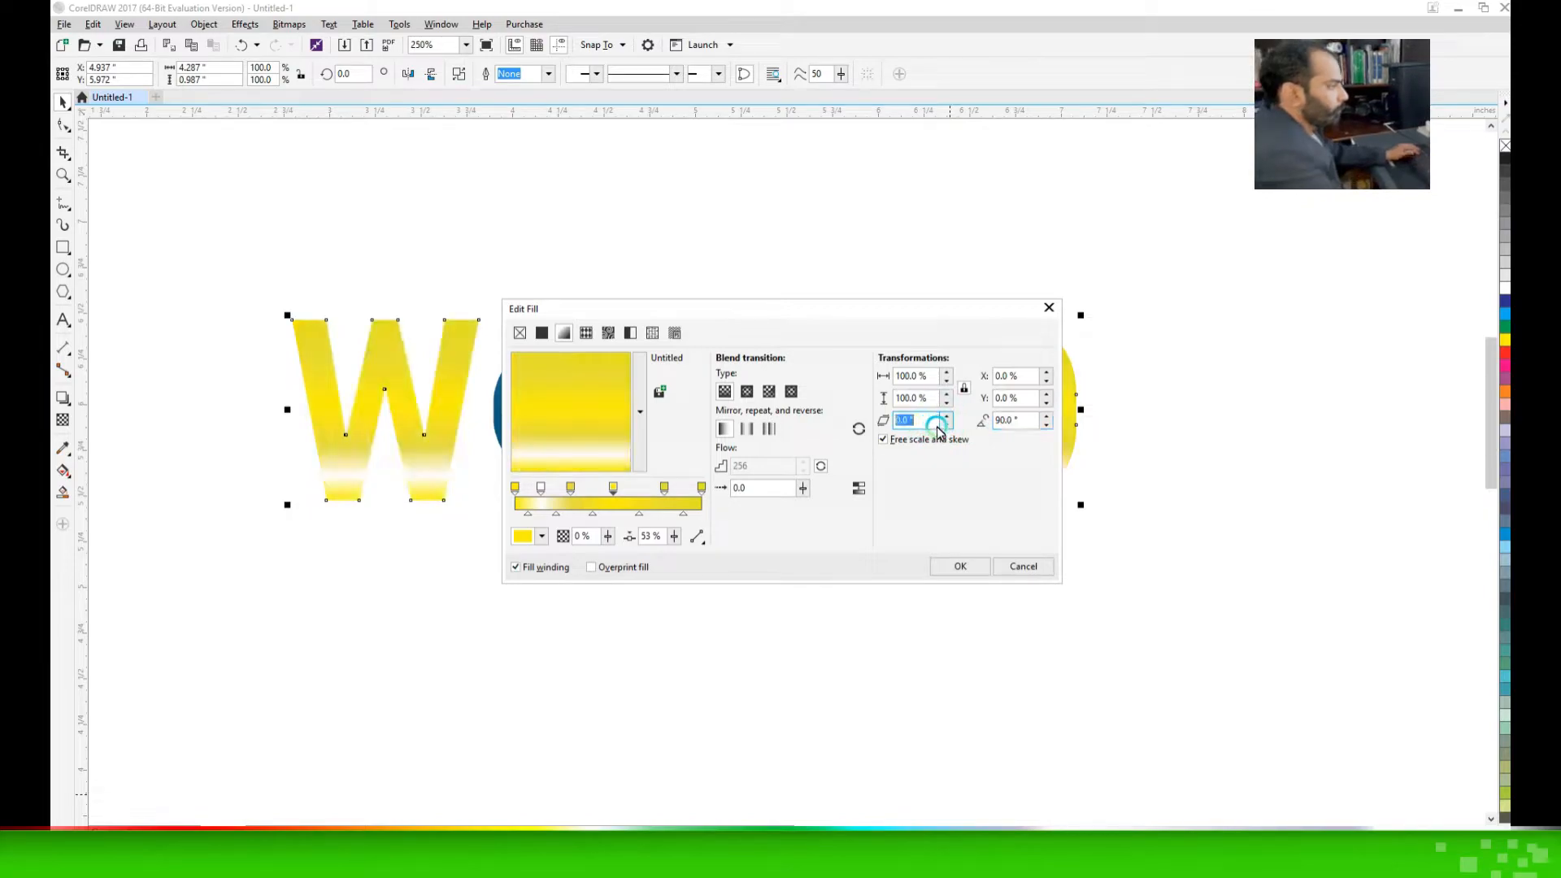
{"action": "left_click", "coordinate": [948, 567]}
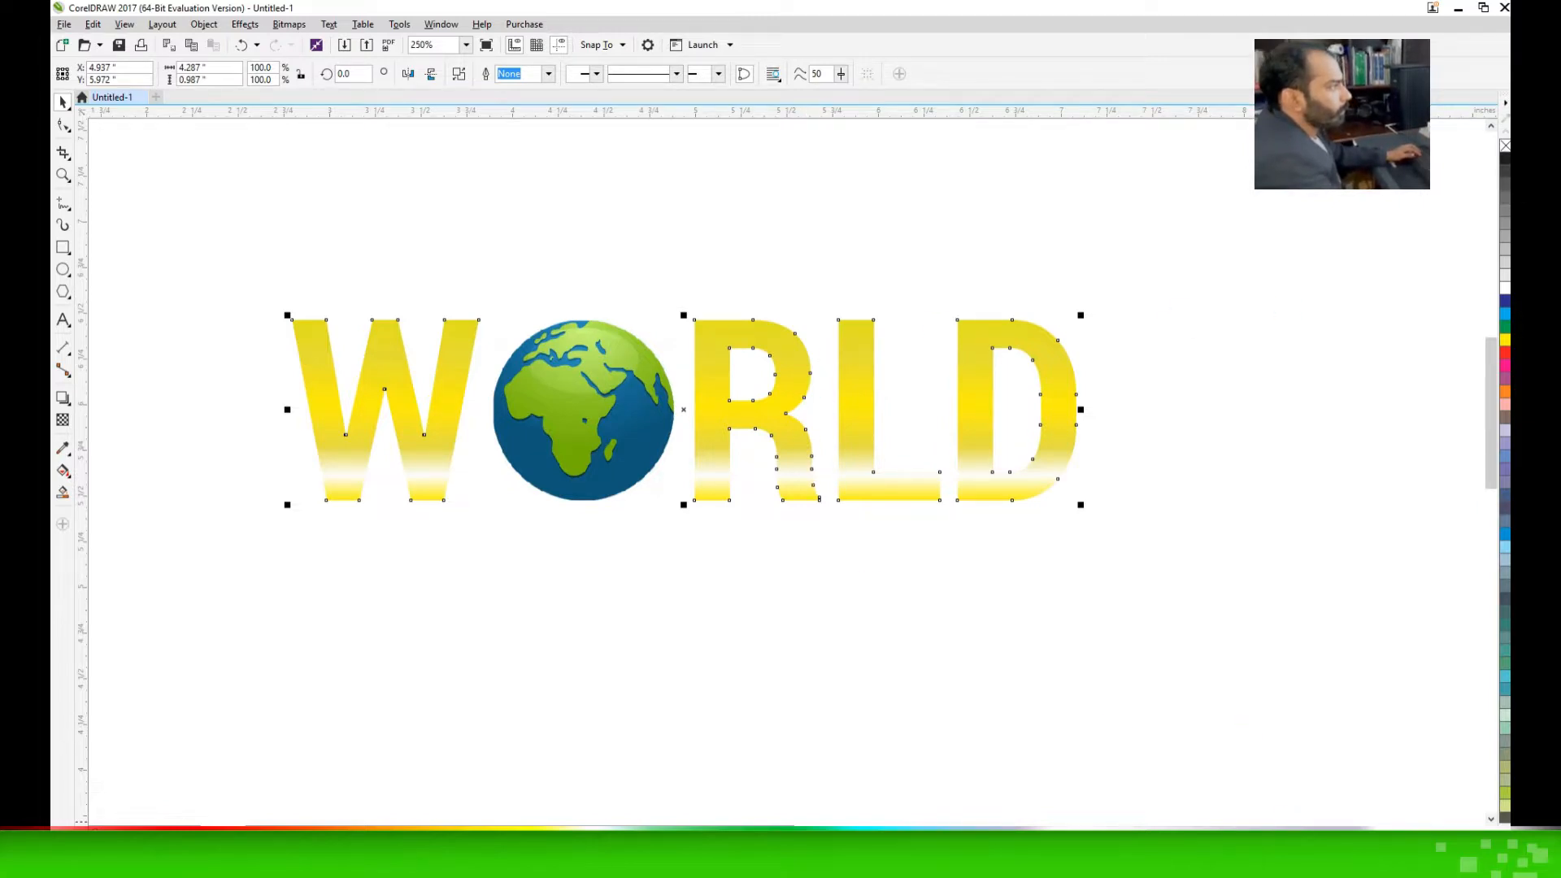
Give the letters a black 1.0 pt outline with round corners and round caps, placed behind the fill and scaled with the object
{"action": "key", "text": "F12"}
{"action": "left_click", "coordinate": [683, 347]}
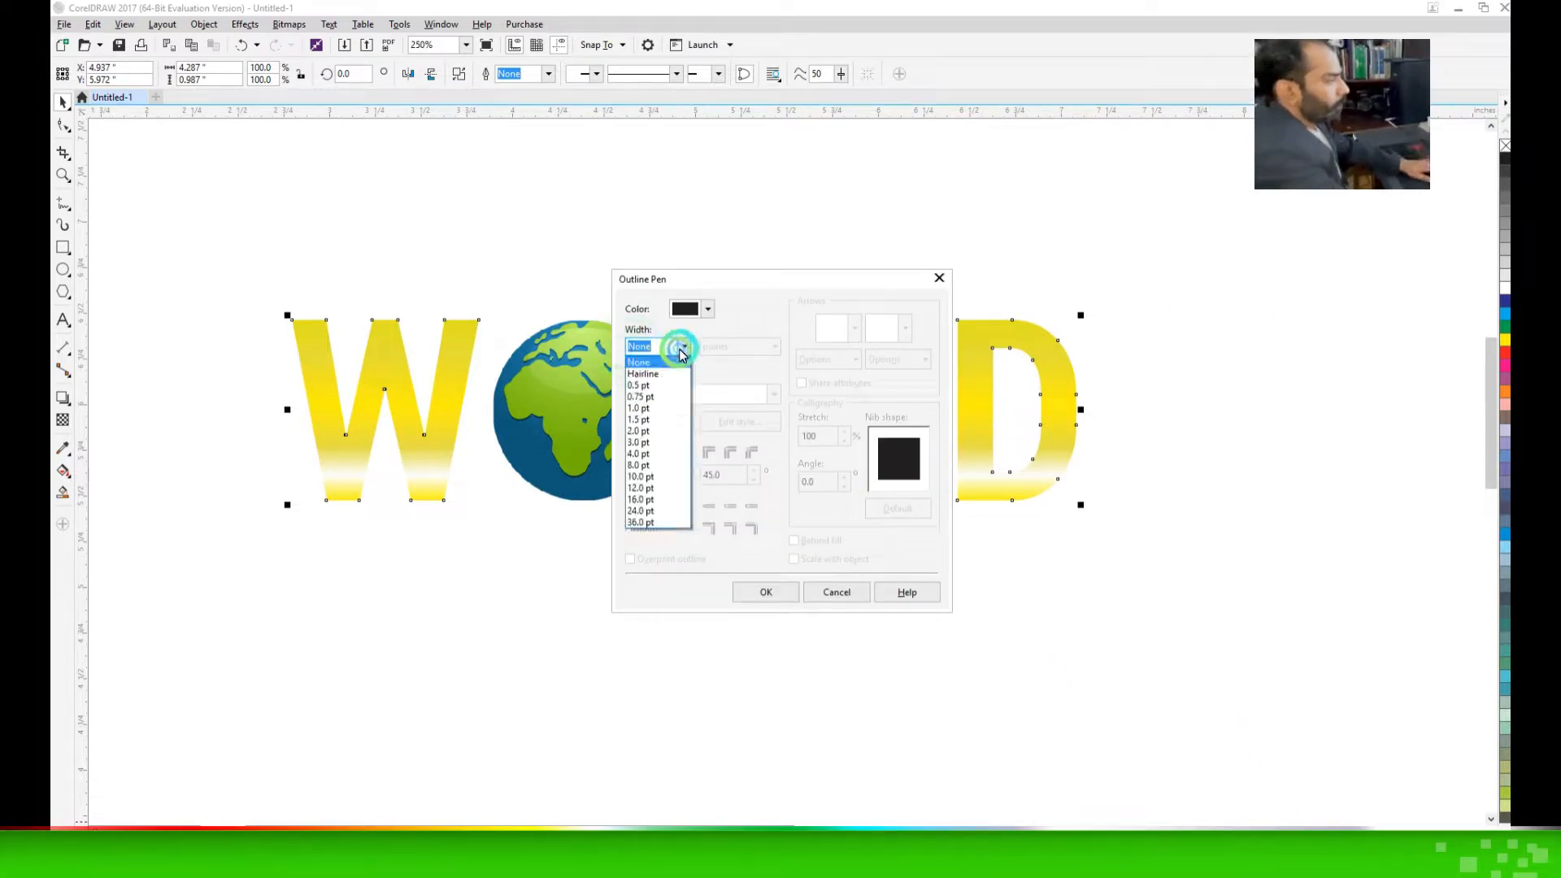
{"action": "left_click", "coordinate": [652, 409]}
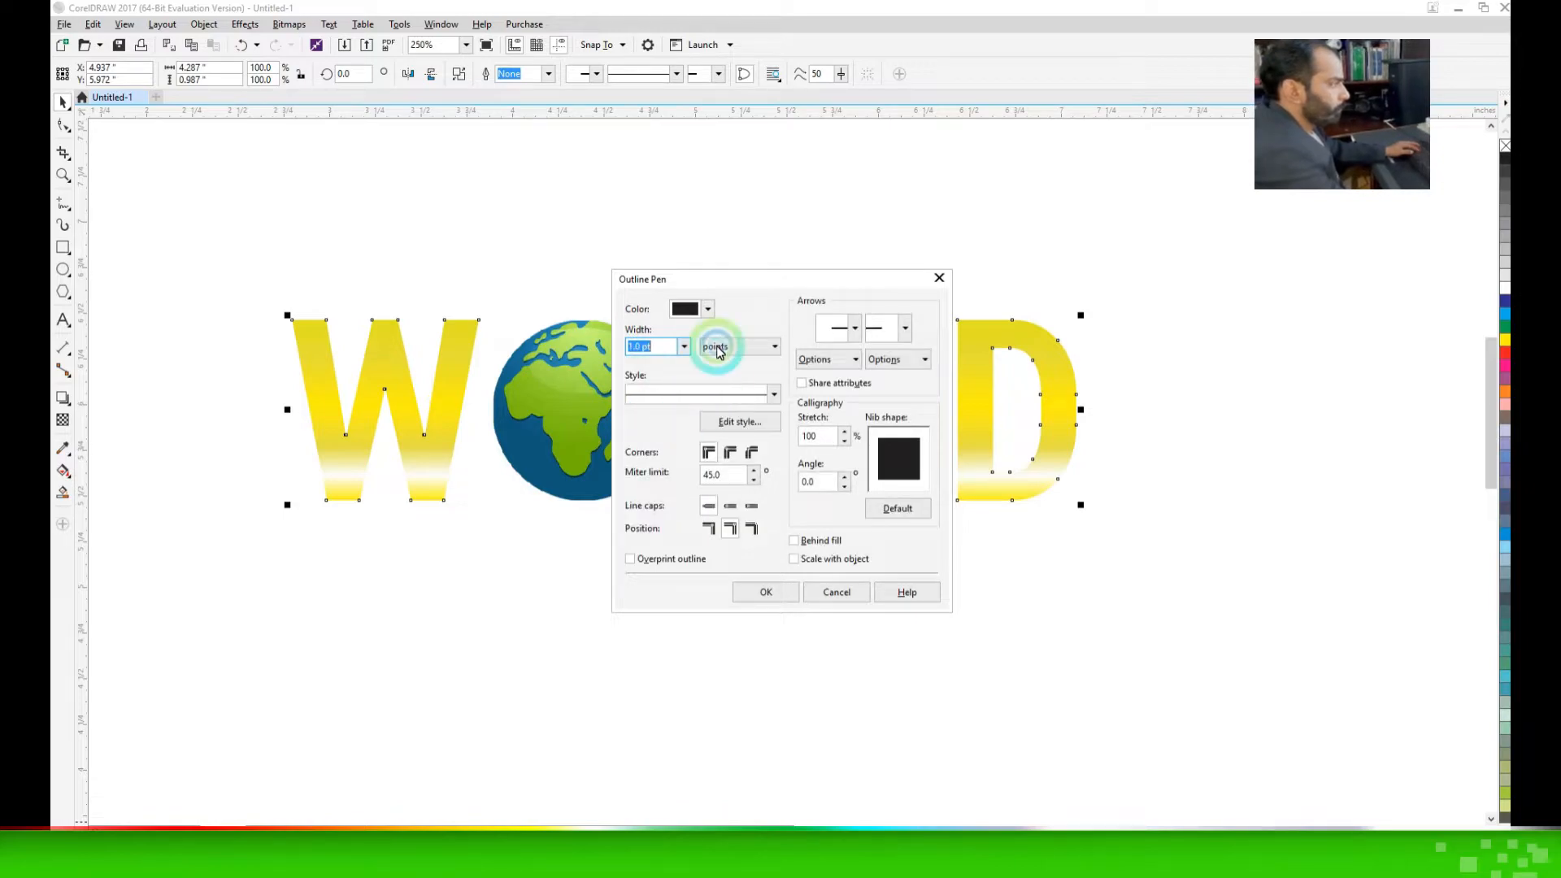
{"action": "left_click", "coordinate": [726, 505]}
{"action": "left_click", "coordinate": [804, 540]}
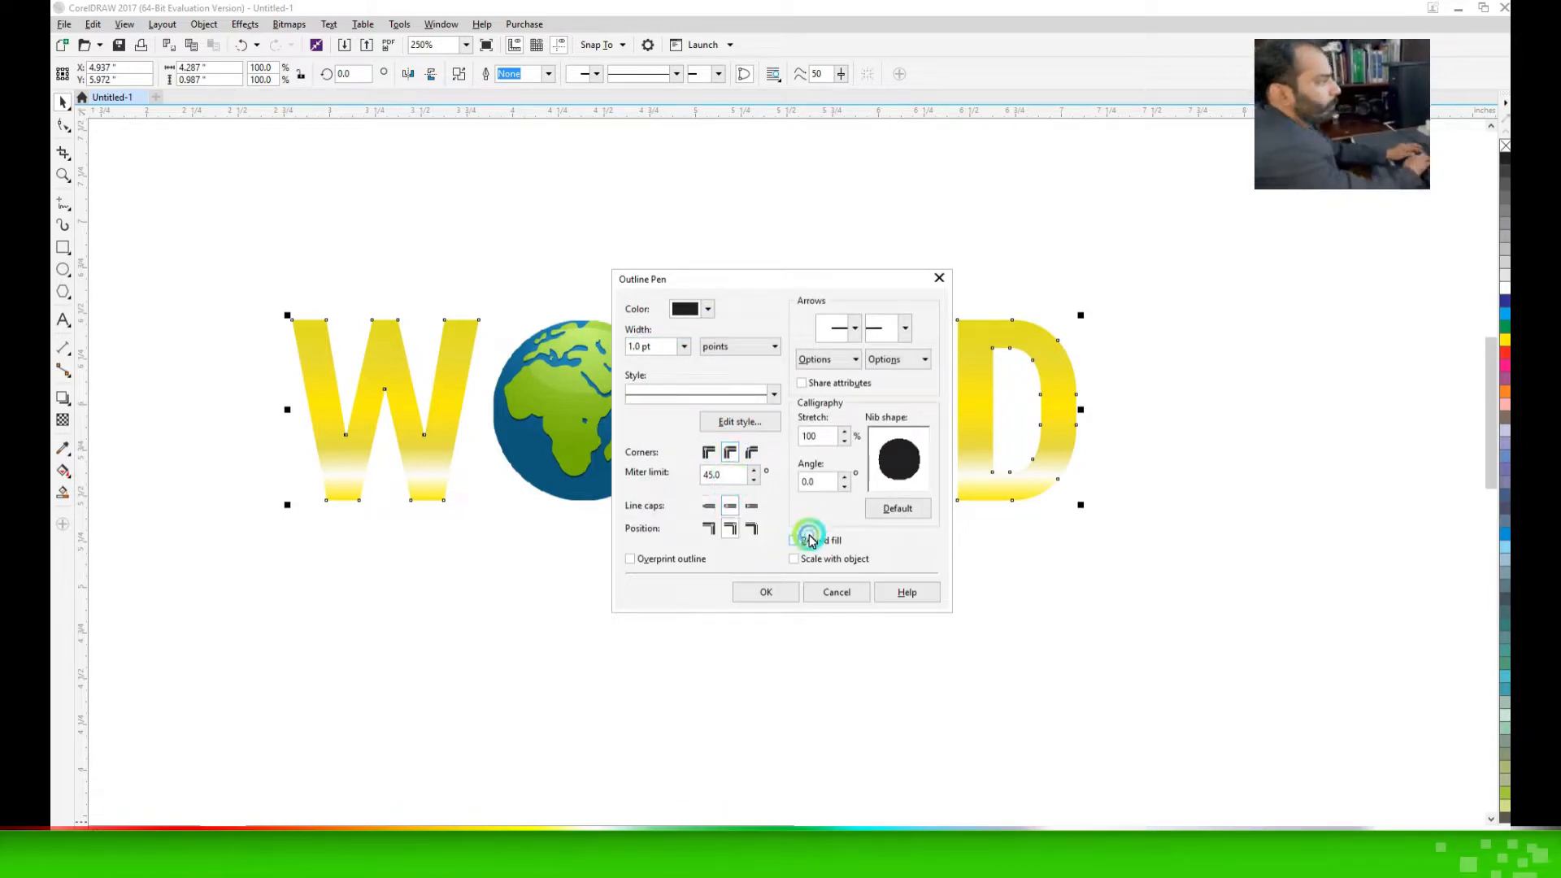
{"action": "left_click", "coordinate": [802, 558]}
{"action": "left_click", "coordinate": [779, 587]}
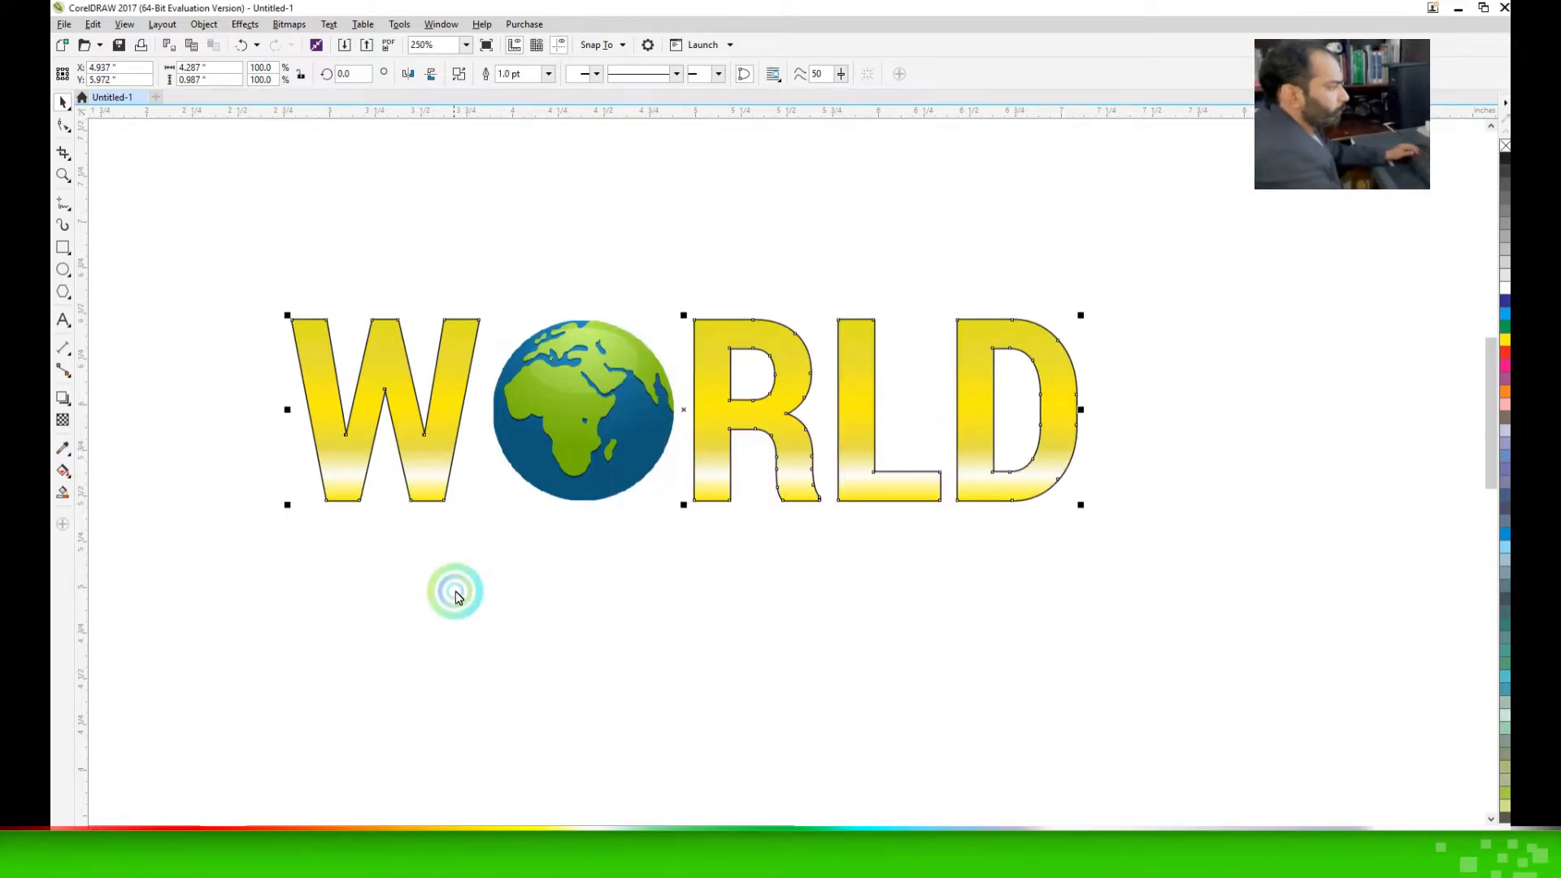
Set the letters' outline to 1.5 pt and place a duplicate of them offset about 0.07 inches right and 0.03 inches down
{"action": "left_click", "coordinate": [547, 75]}
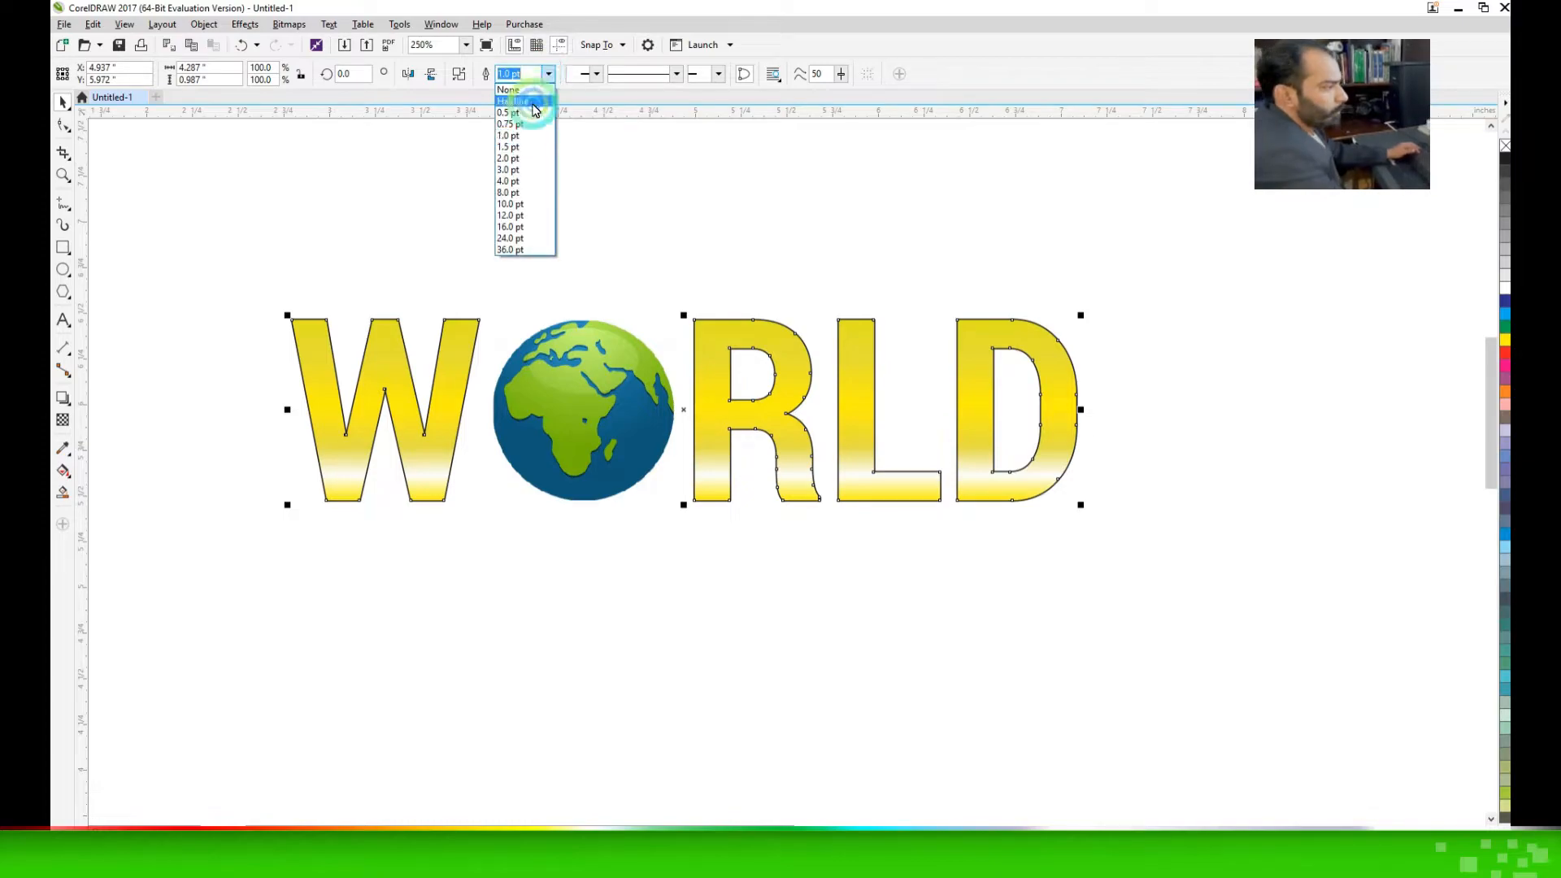
{"action": "left_click", "coordinate": [521, 148]}
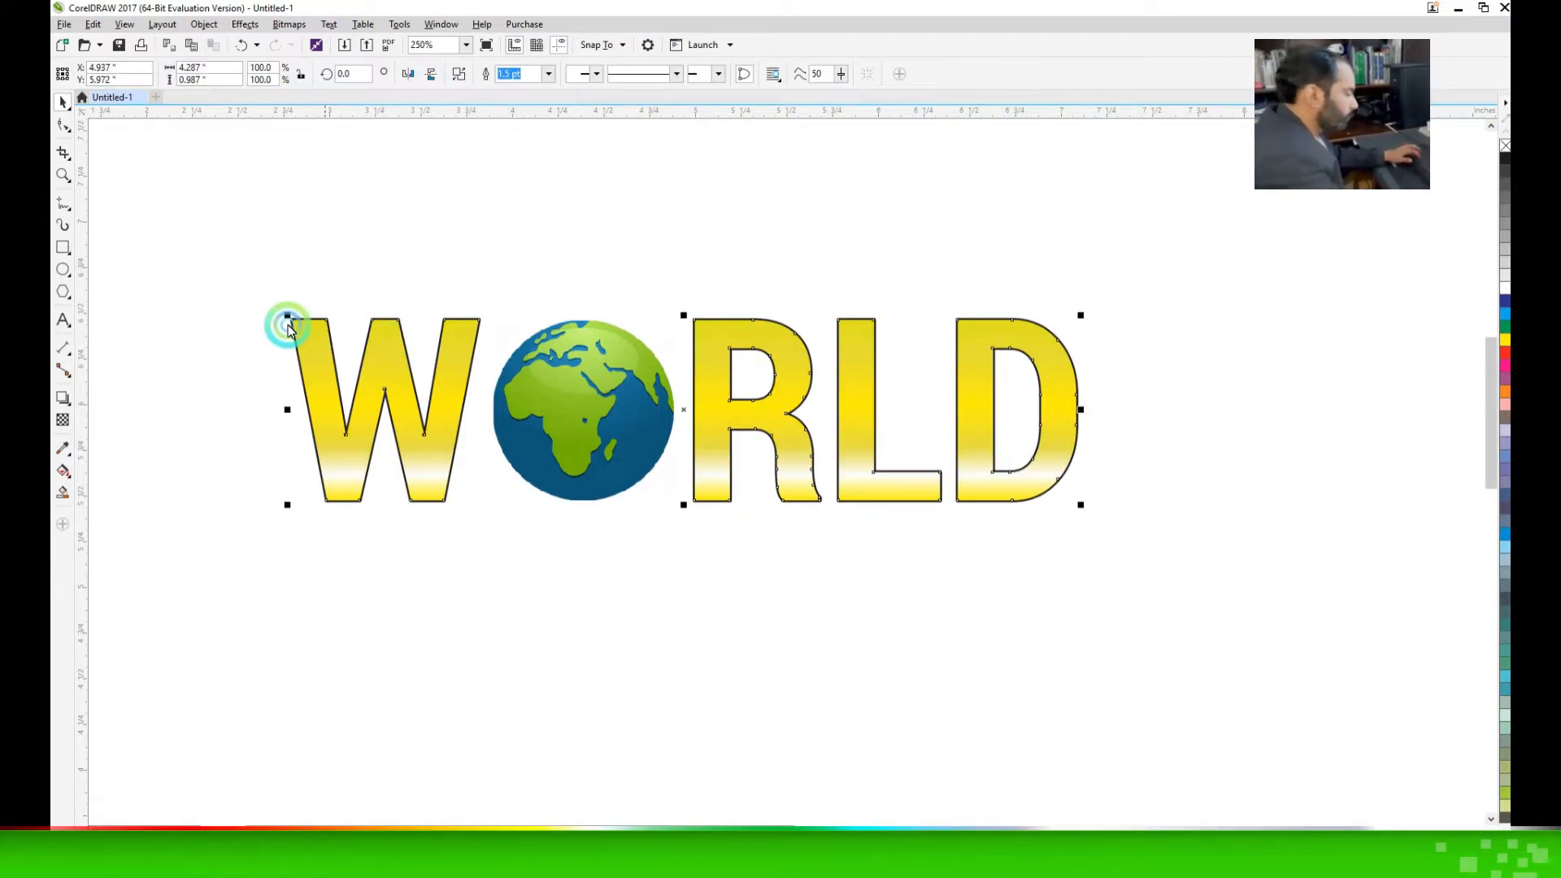
{"action": "left_click_drag", "start_coordinate": [218, 268], "coordinate": [1163, 617]}
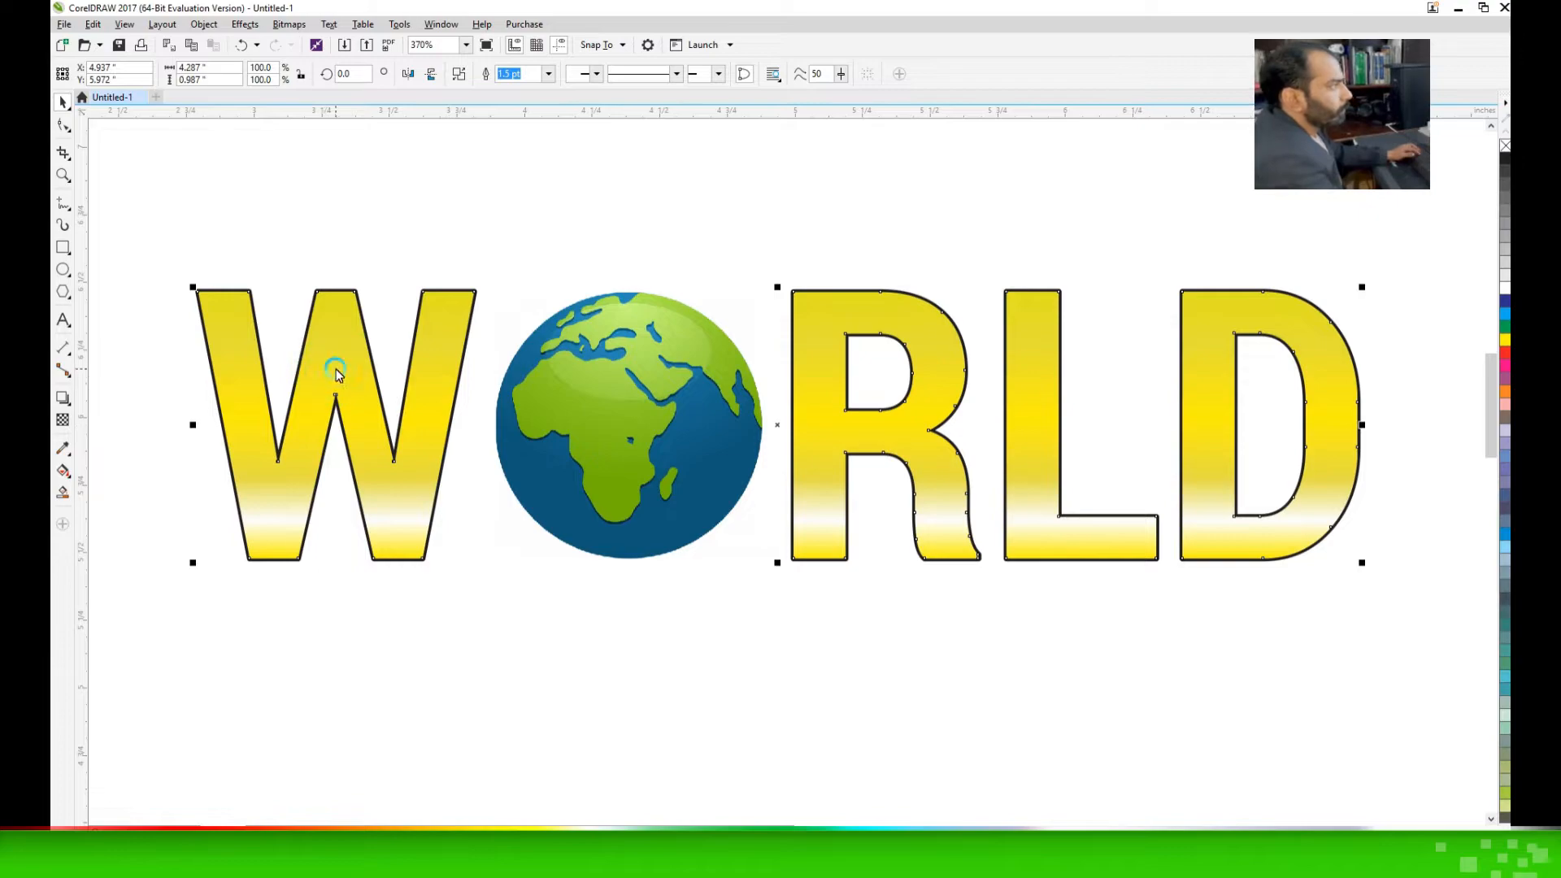
{"action": "left_click_drag", "start_coordinate": [331, 324], "coordinate": [352, 333]}
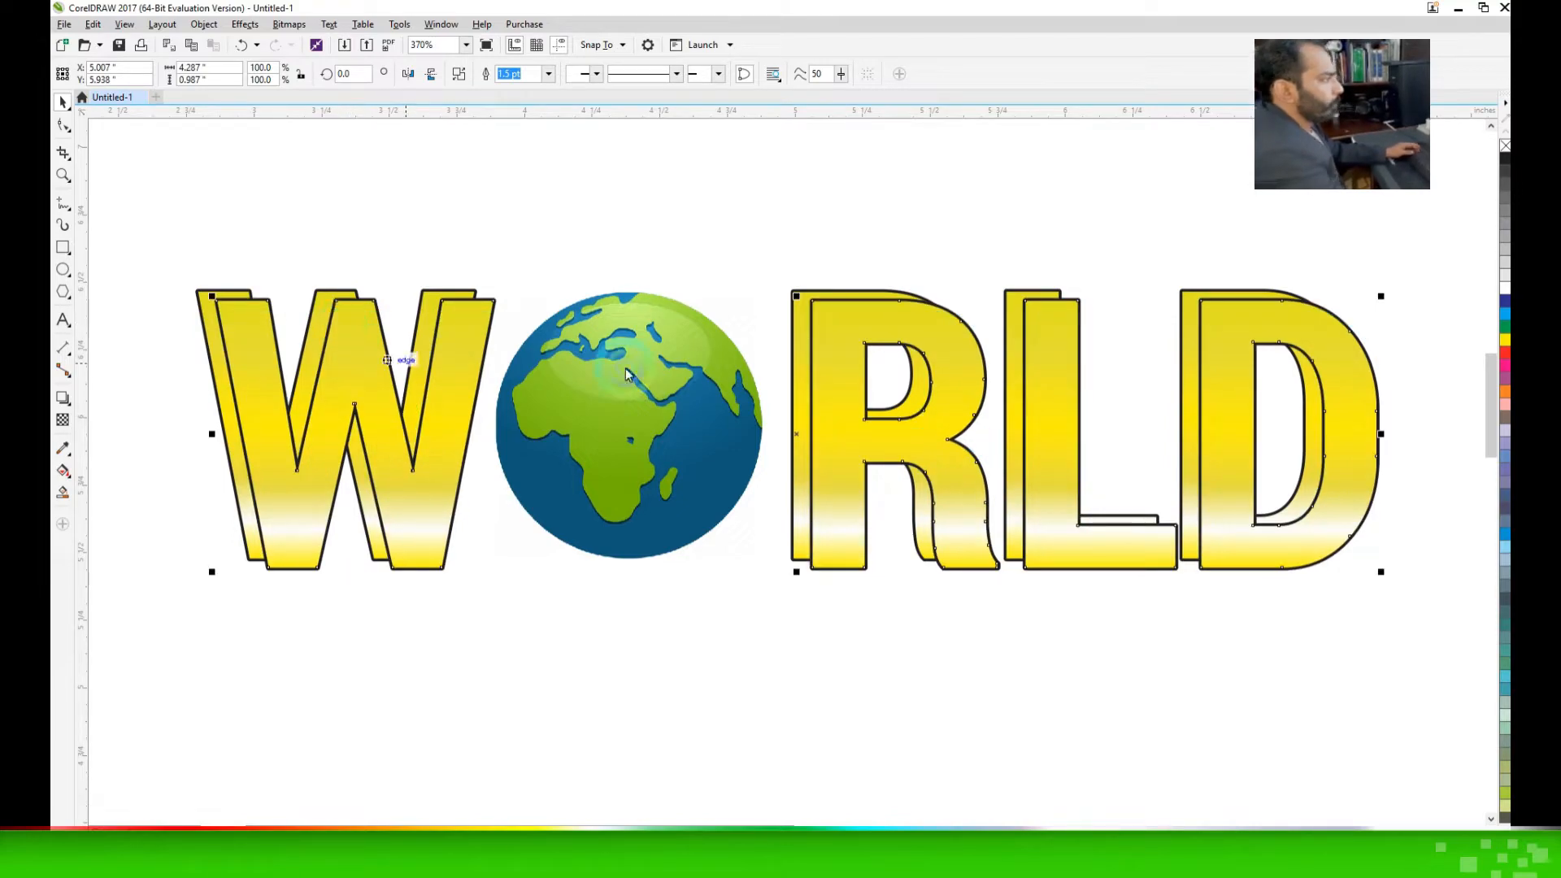
Send the offset duplicate behind the gold letters, fill it black and shift it left to X 4.98 inches
{"action": "key", "text": "shift+Page_Down"}
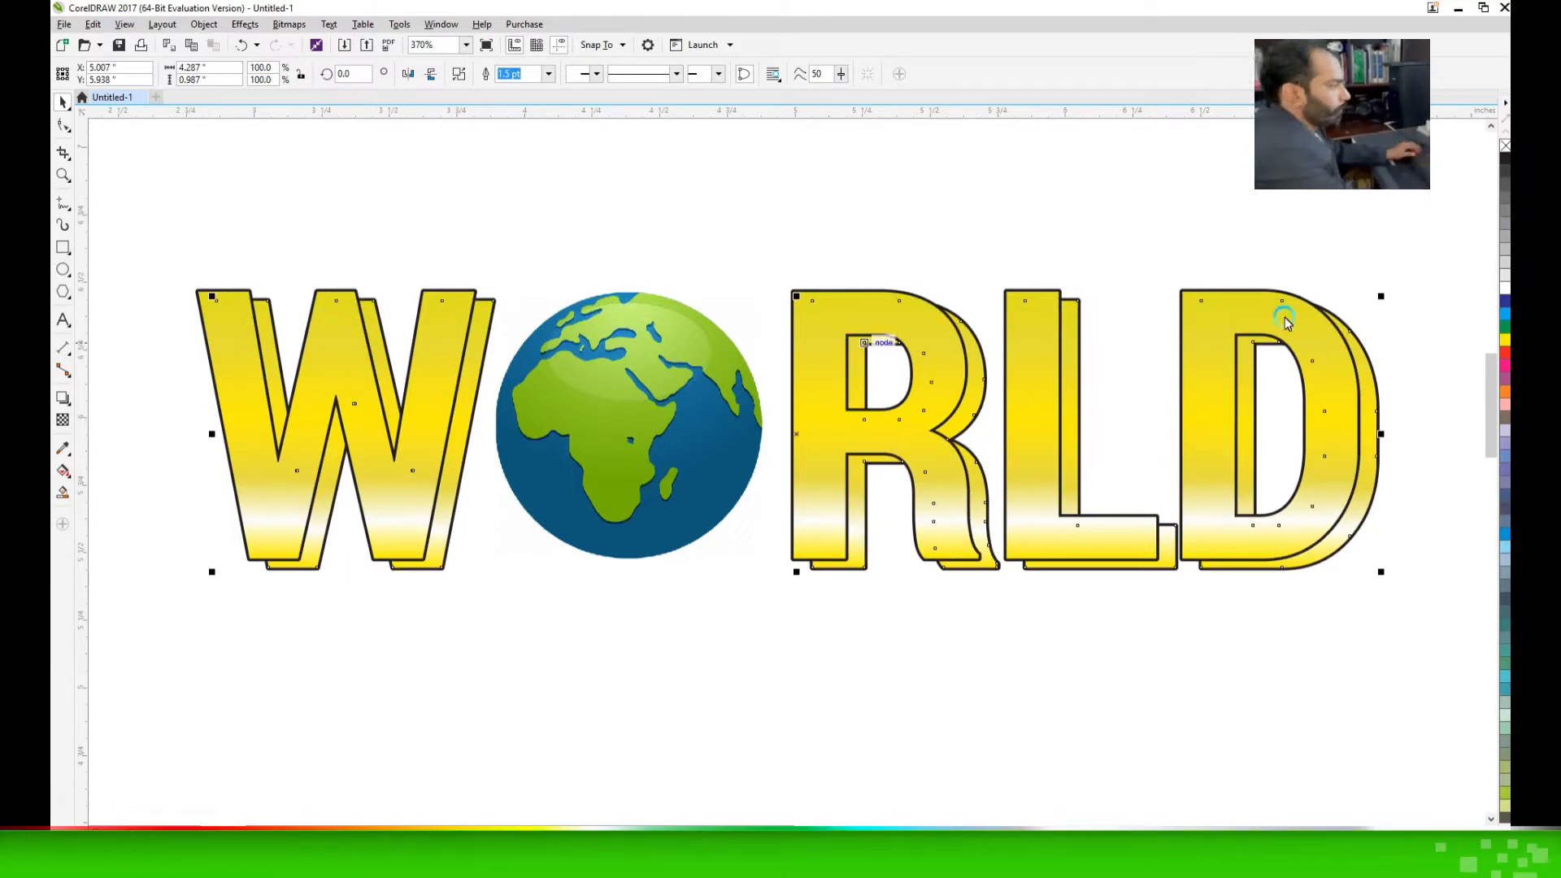
{"action": "left_click", "coordinate": [1503, 173]}
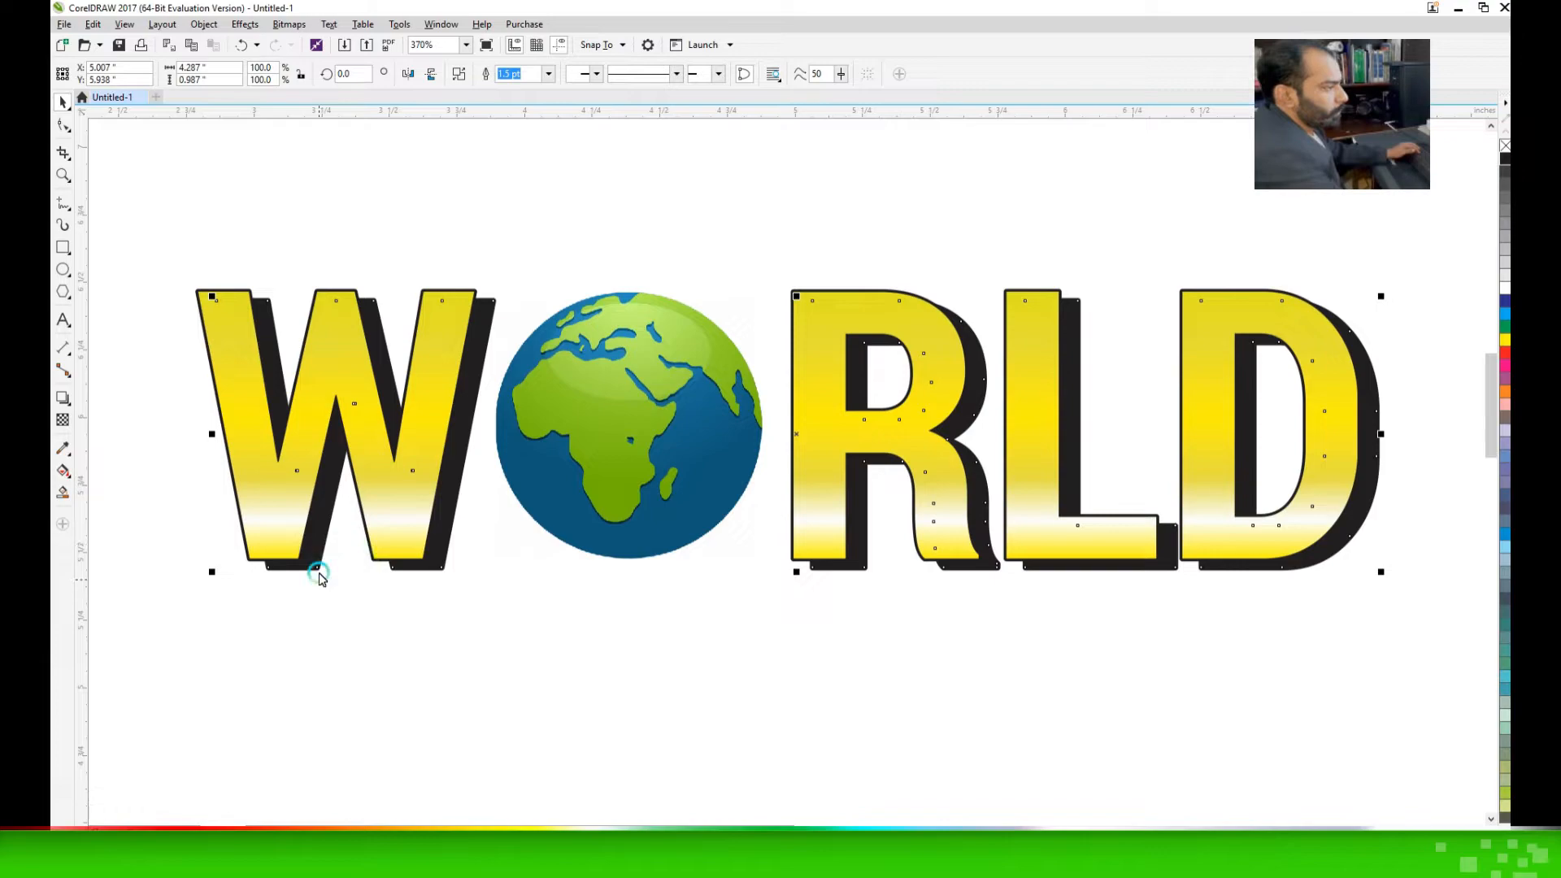
{"action": "key", "text": "Left"}
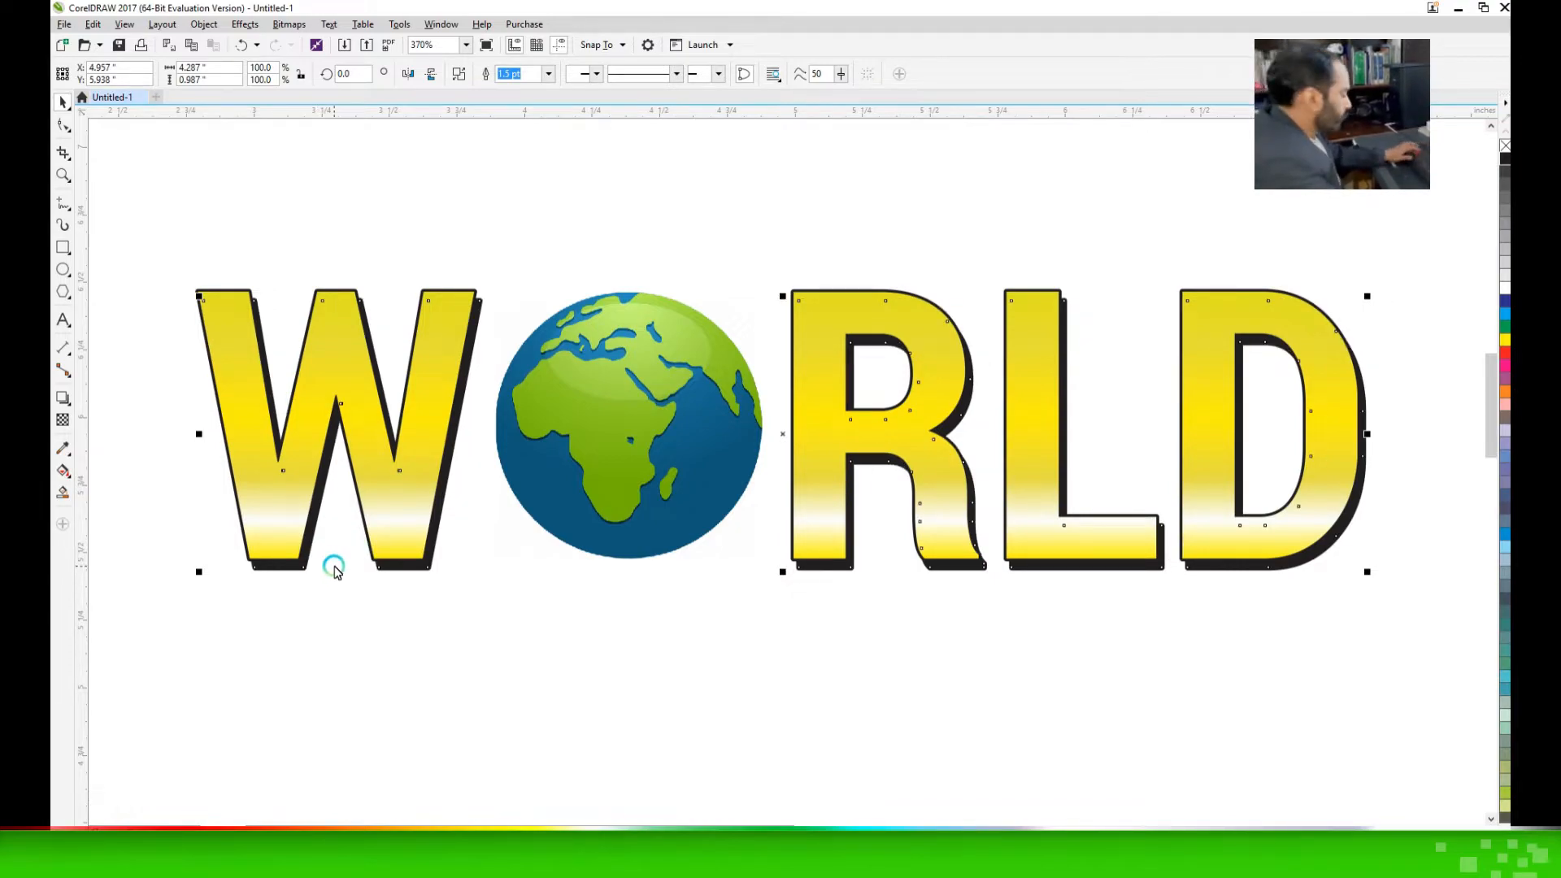
{"action": "key", "text": "Right"}
{"action": "left_click_drag", "start_coordinate": [316, 561], "coordinate": [309, 561]}
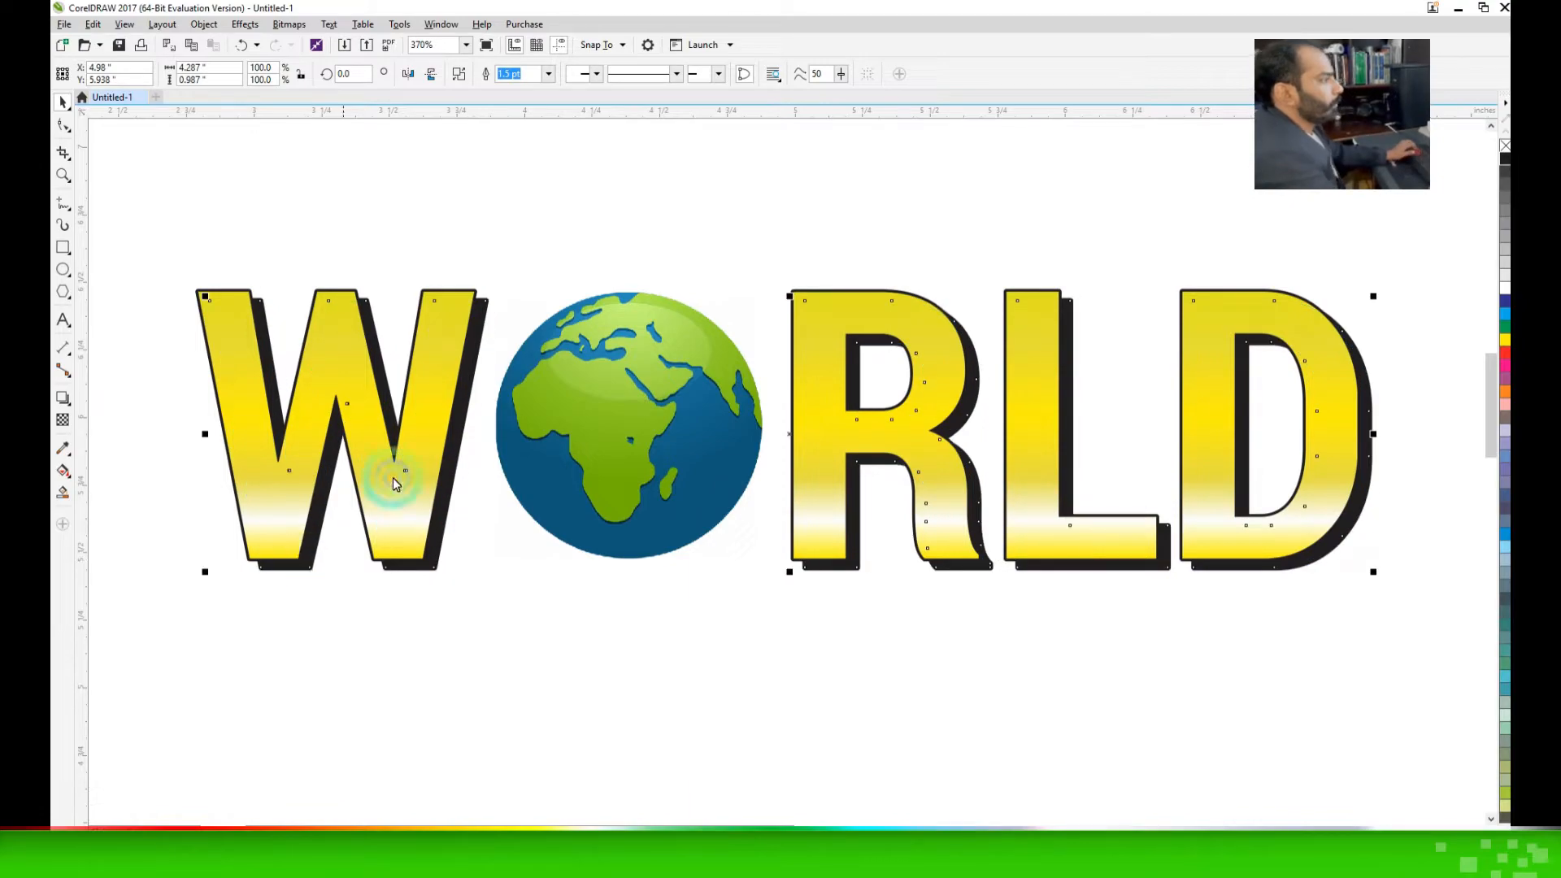
{"action": "left_click", "coordinate": [325, 210]}
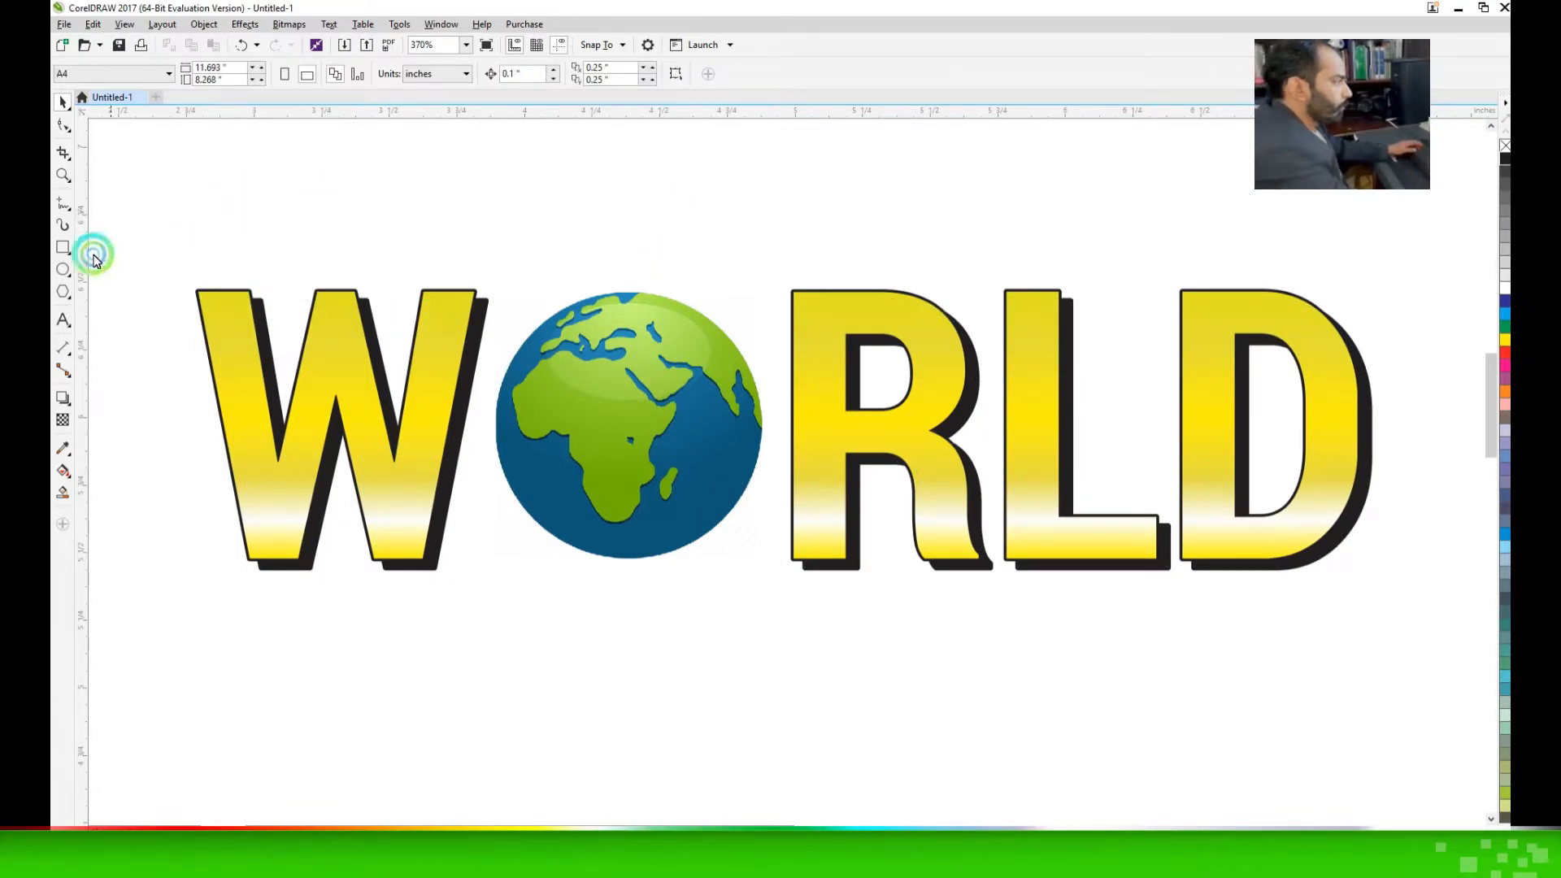
Draw a wide ellipse about 4.78 inches across over the letters' upper half and centre it horizontally on the gold letters
{"action": "left_click", "coordinate": [62, 269]}
{"action": "left_click_drag", "start_coordinate": [141, 180], "coordinate": [1075, 370]}
{"action": "left_click_drag", "start_coordinate": [1202, 389], "coordinate": [1438, 446]}
{"action": "key", "text": "space"}
{"action": "left_click", "coordinate": [1332, 444], "text": "shift"}
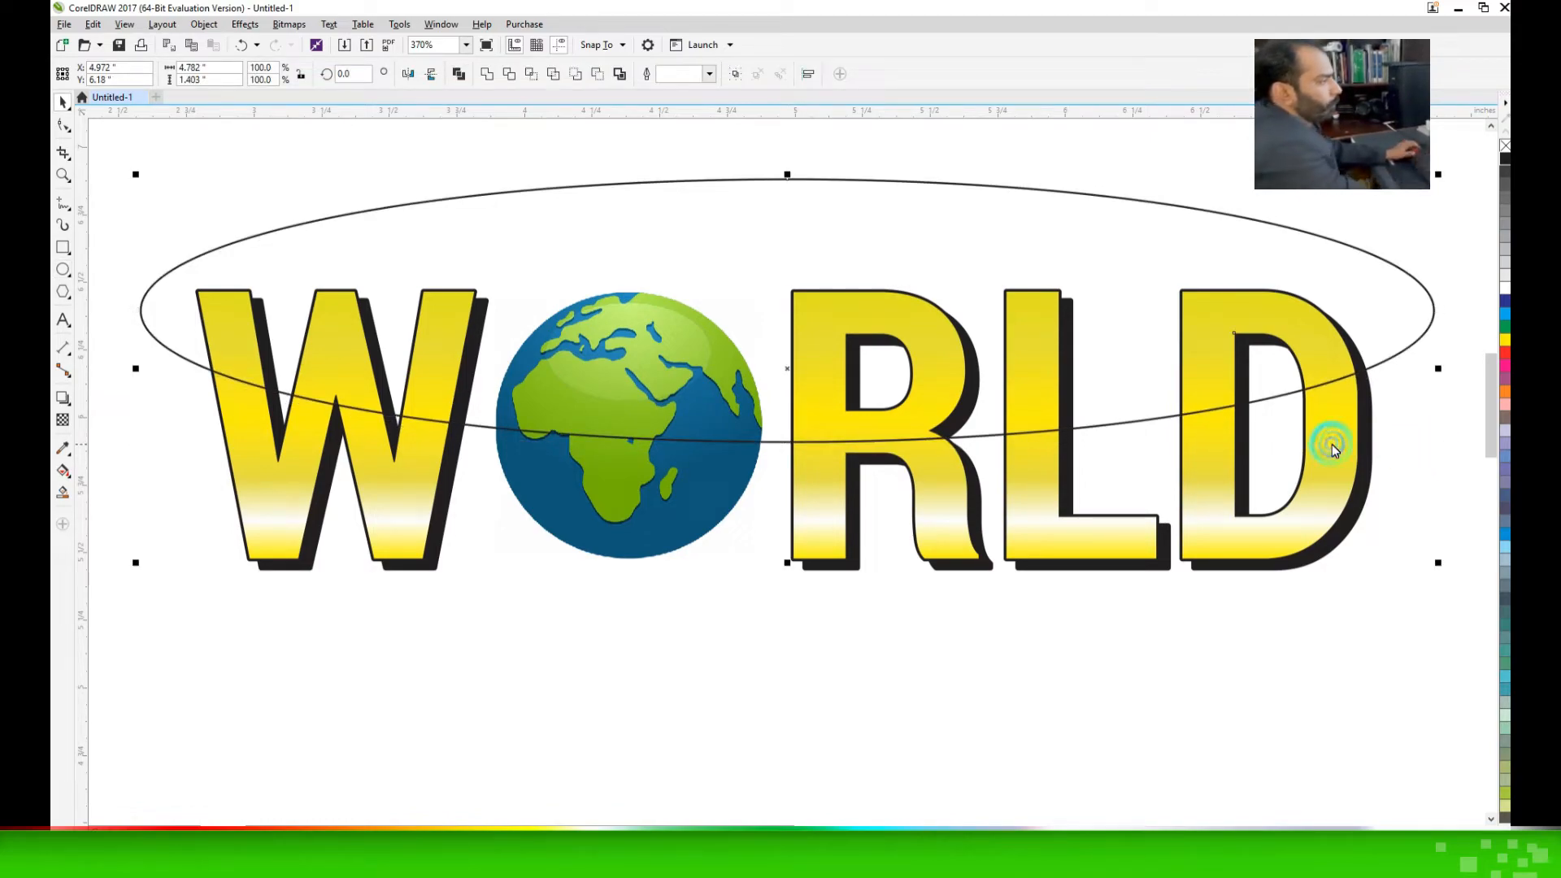
{"action": "key", "text": "c"}
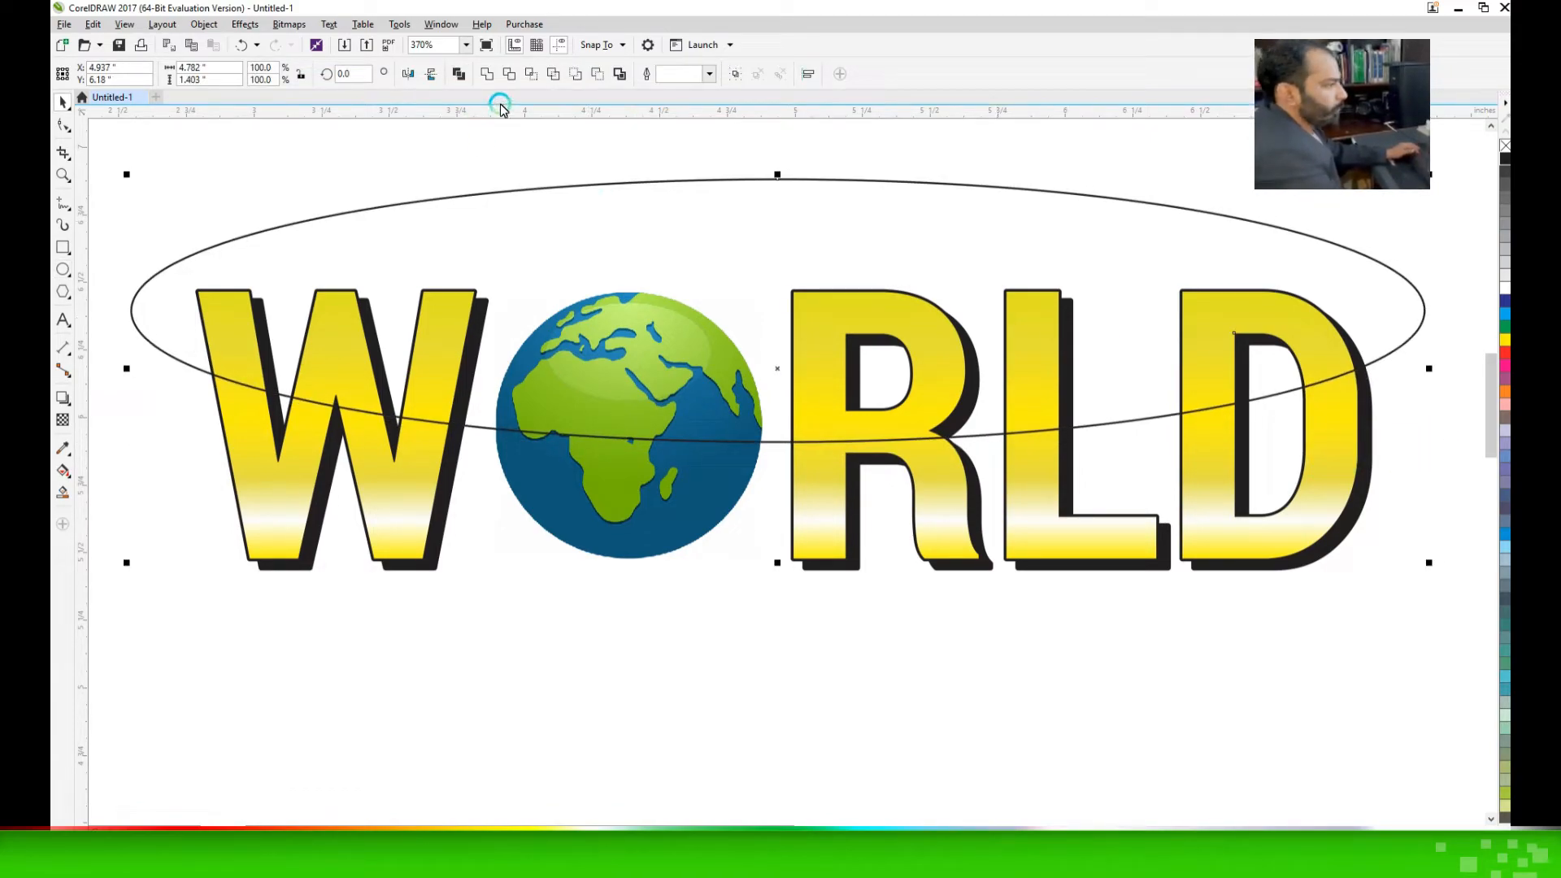
Intersect the ellipse with the gold letters and delete the ellipse
{"action": "left_click", "coordinate": [528, 77]}
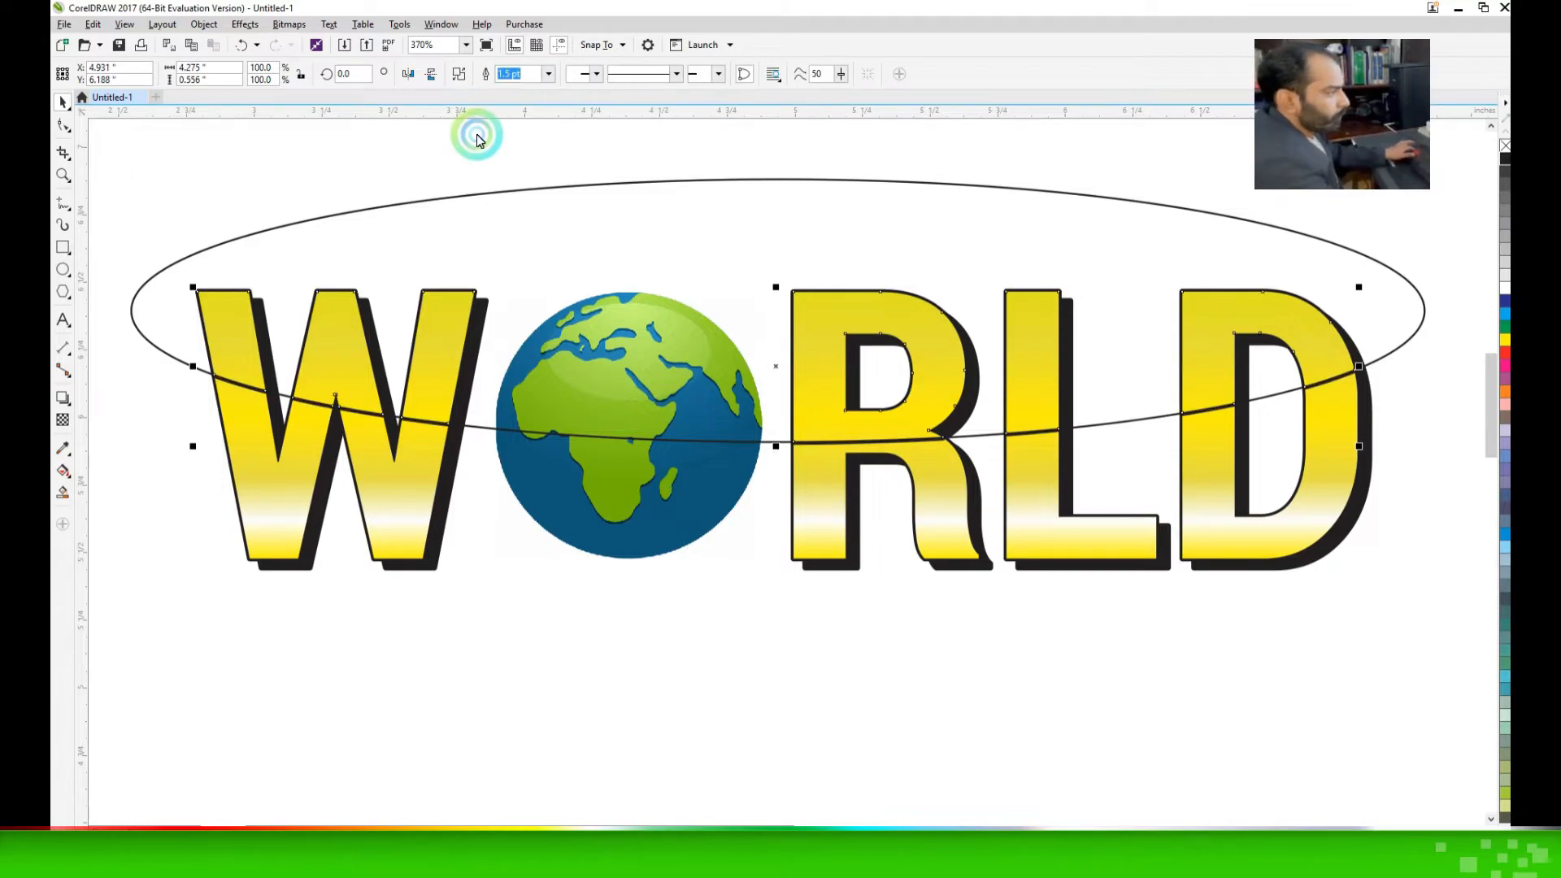
{"action": "left_click", "coordinate": [406, 200]}
{"action": "key", "text": "Delete"}
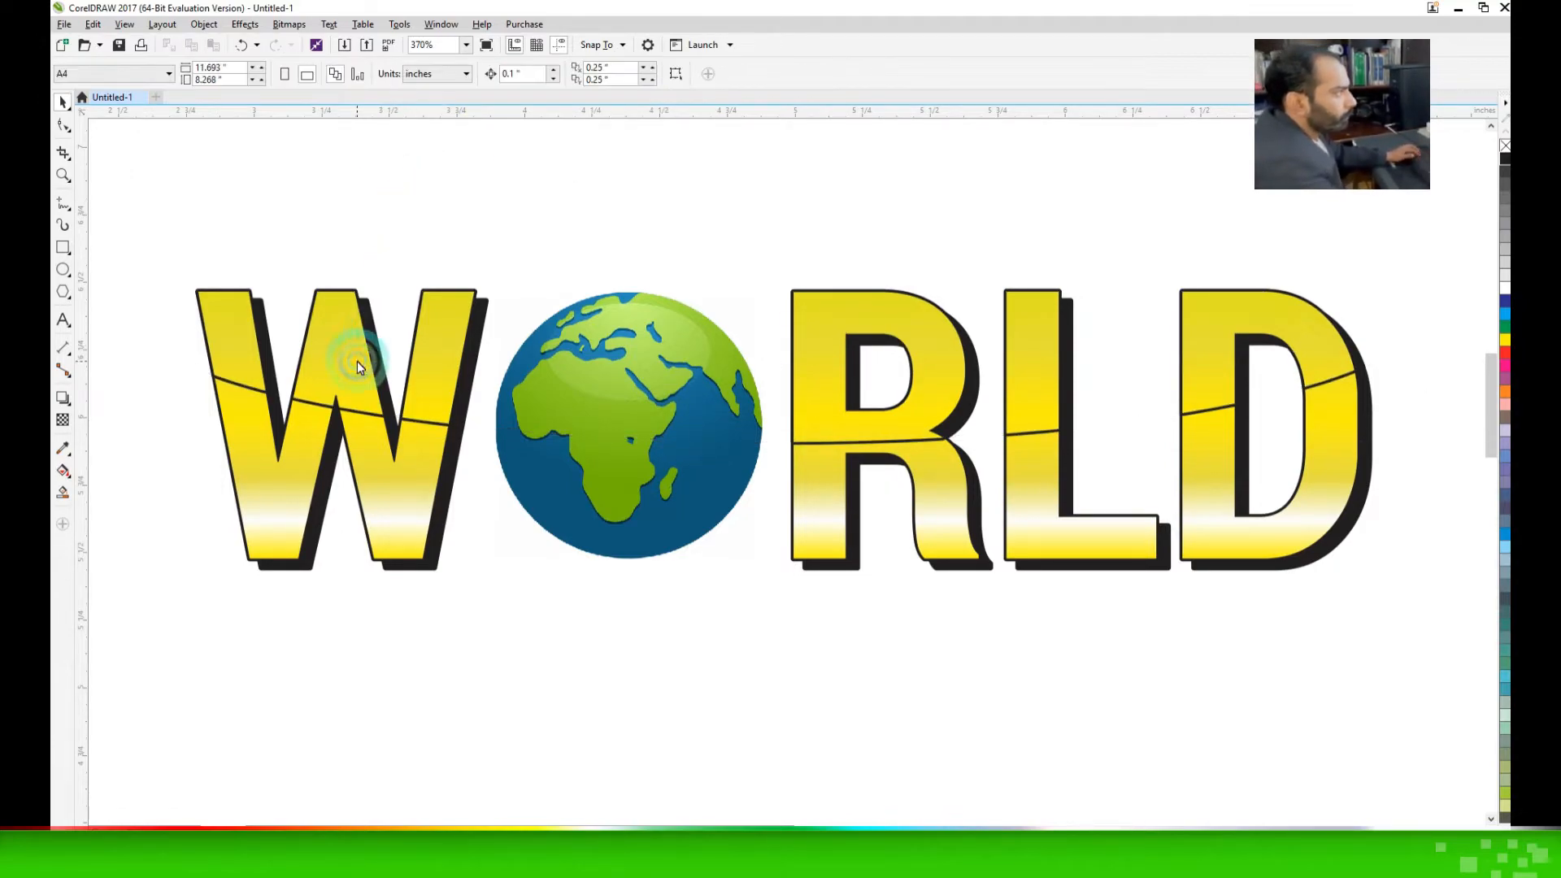
Fill the intersected upper letter pieces with white and remove their outline
{"action": "left_click", "coordinate": [894, 386]}
{"action": "left_click", "coordinate": [1505, 286]}
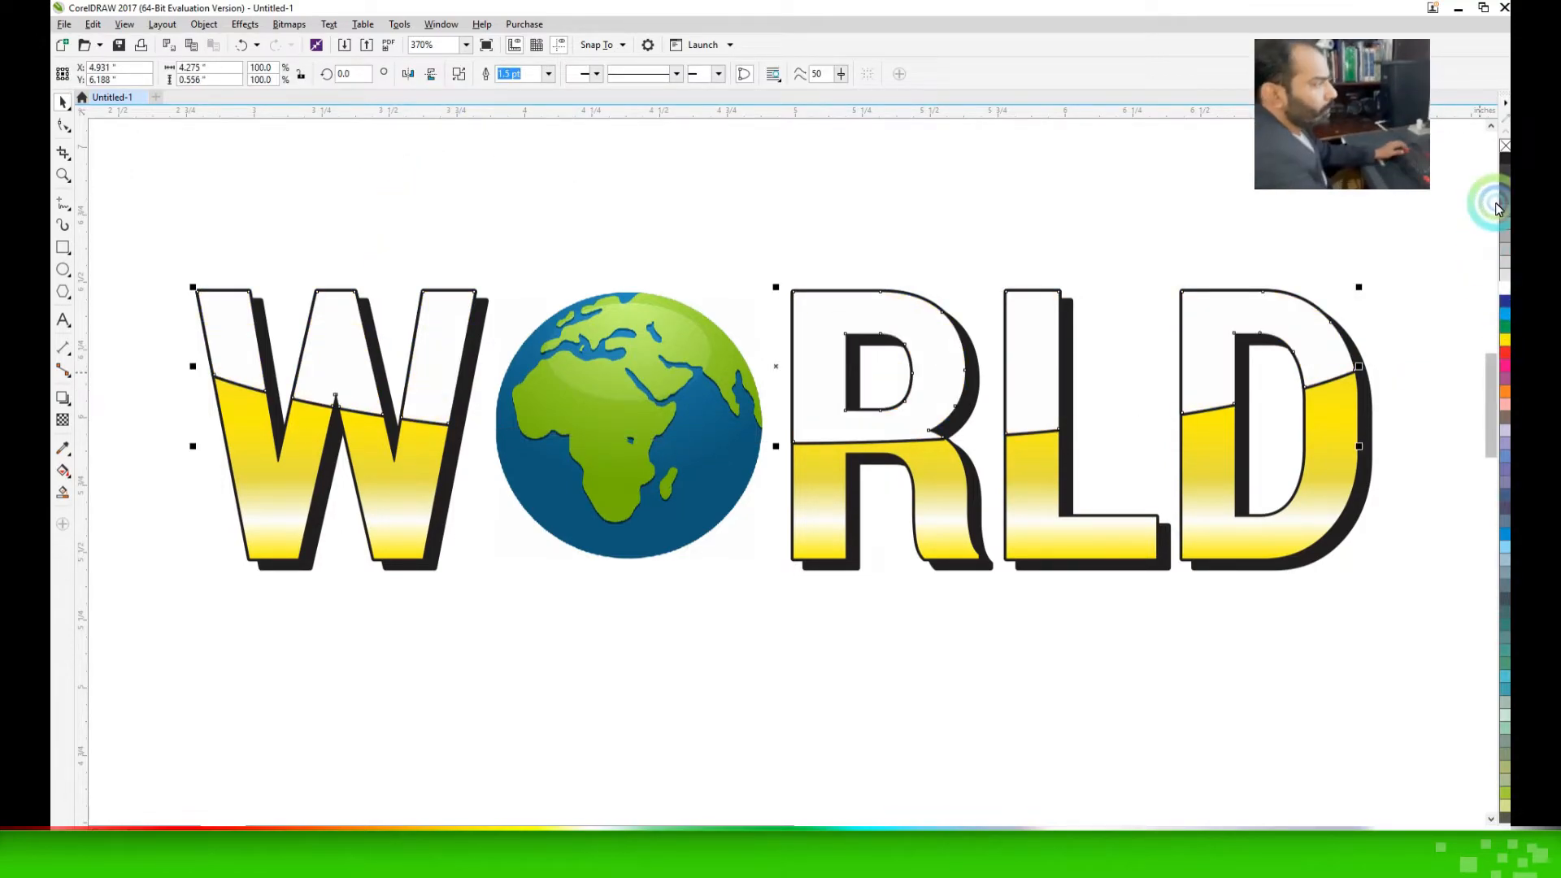
{"action": "right_click", "coordinate": [1505, 145]}
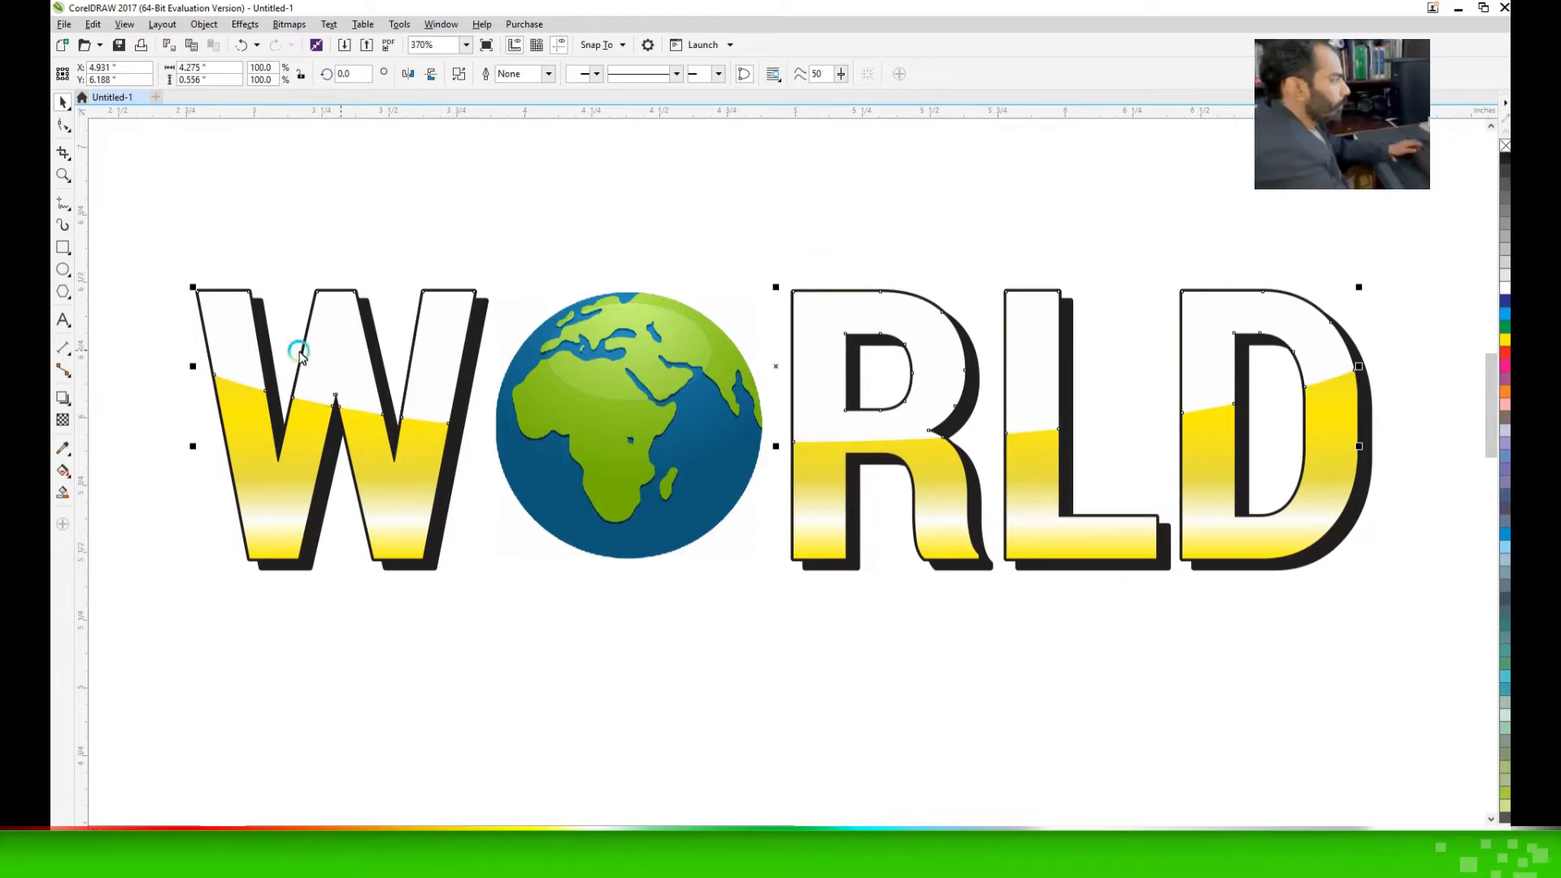
Apply a vertical linear transparency to the white pieces, fading from opaque at their lower edge to 100% transparent near the letter tops
{"action": "left_click", "coordinate": [63, 419]}
{"action": "left_click", "coordinate": [863, 454]}
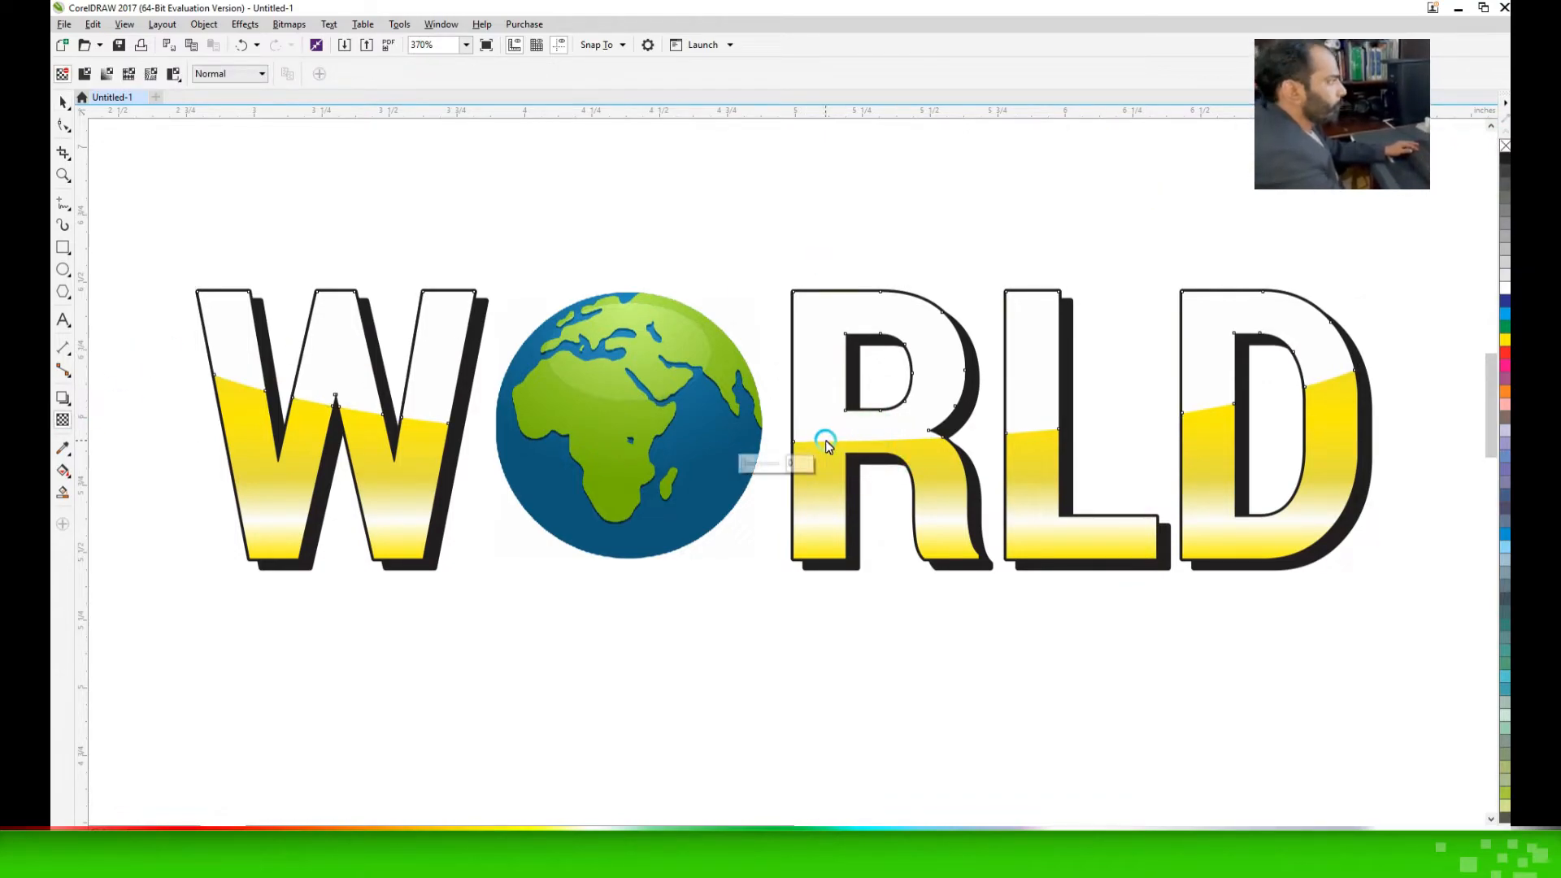
{"action": "left_click_drag", "start_coordinate": [825, 442], "coordinate": [824, 315]}
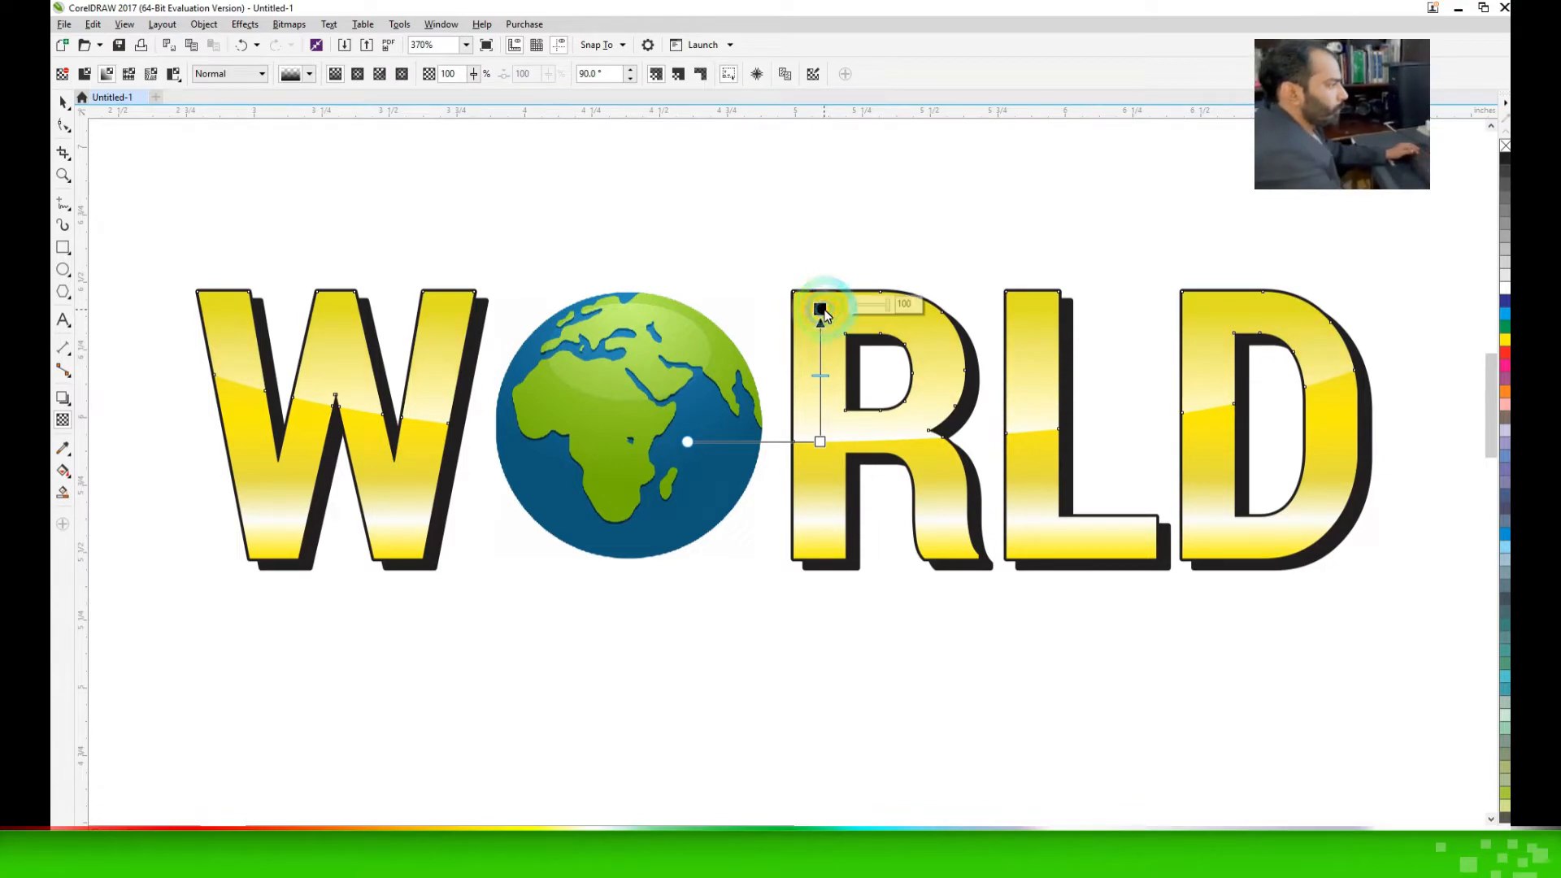
{"action": "left_click_drag", "start_coordinate": [819, 442], "coordinate": [821, 426]}
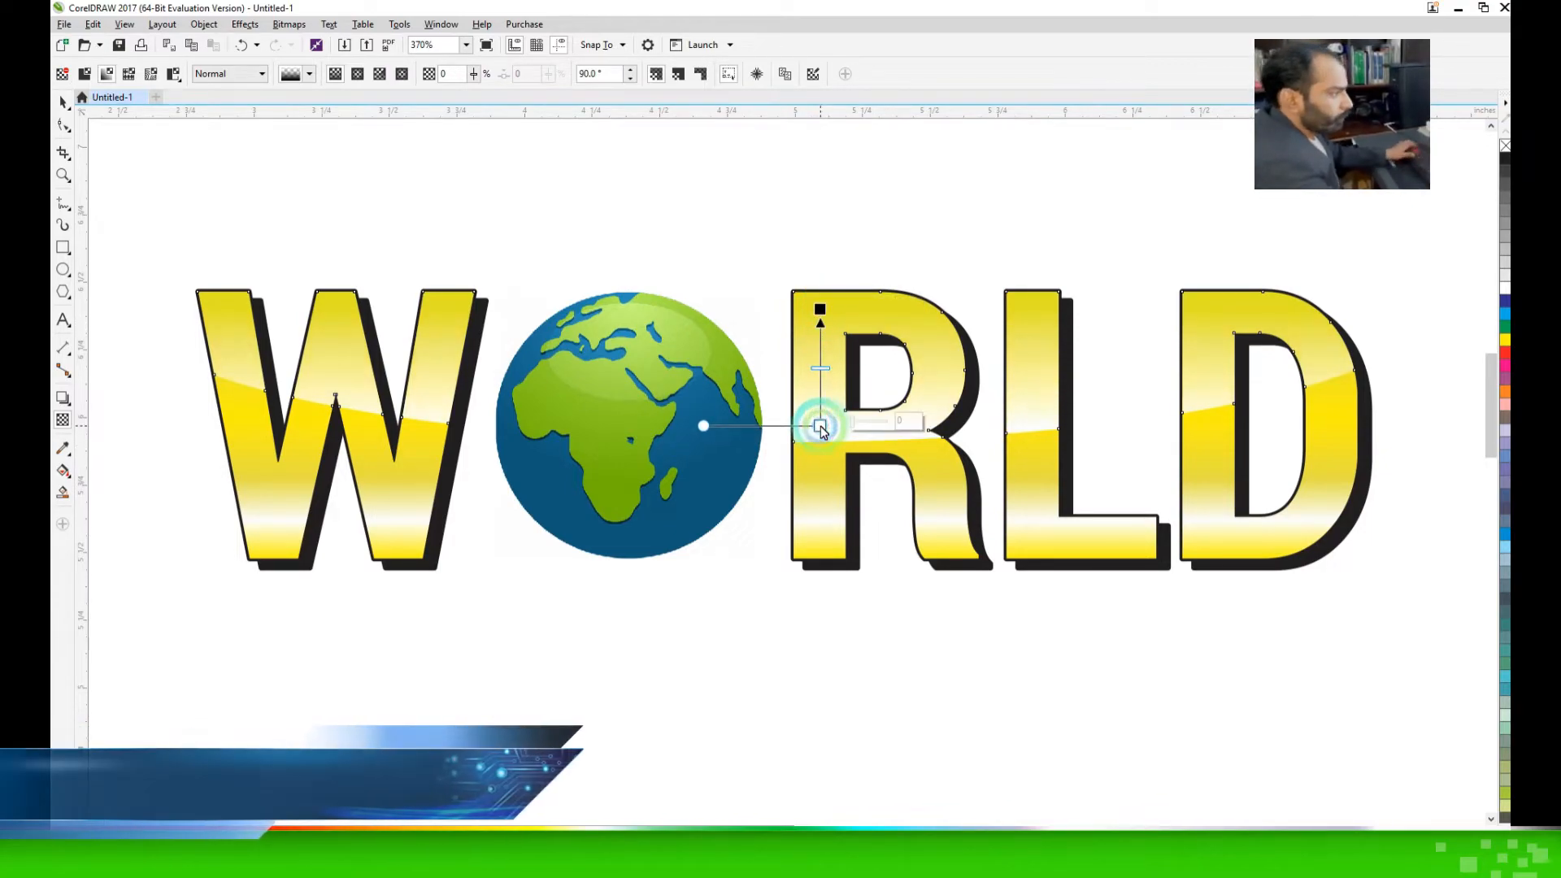
{"action": "left_click", "coordinate": [696, 252]}
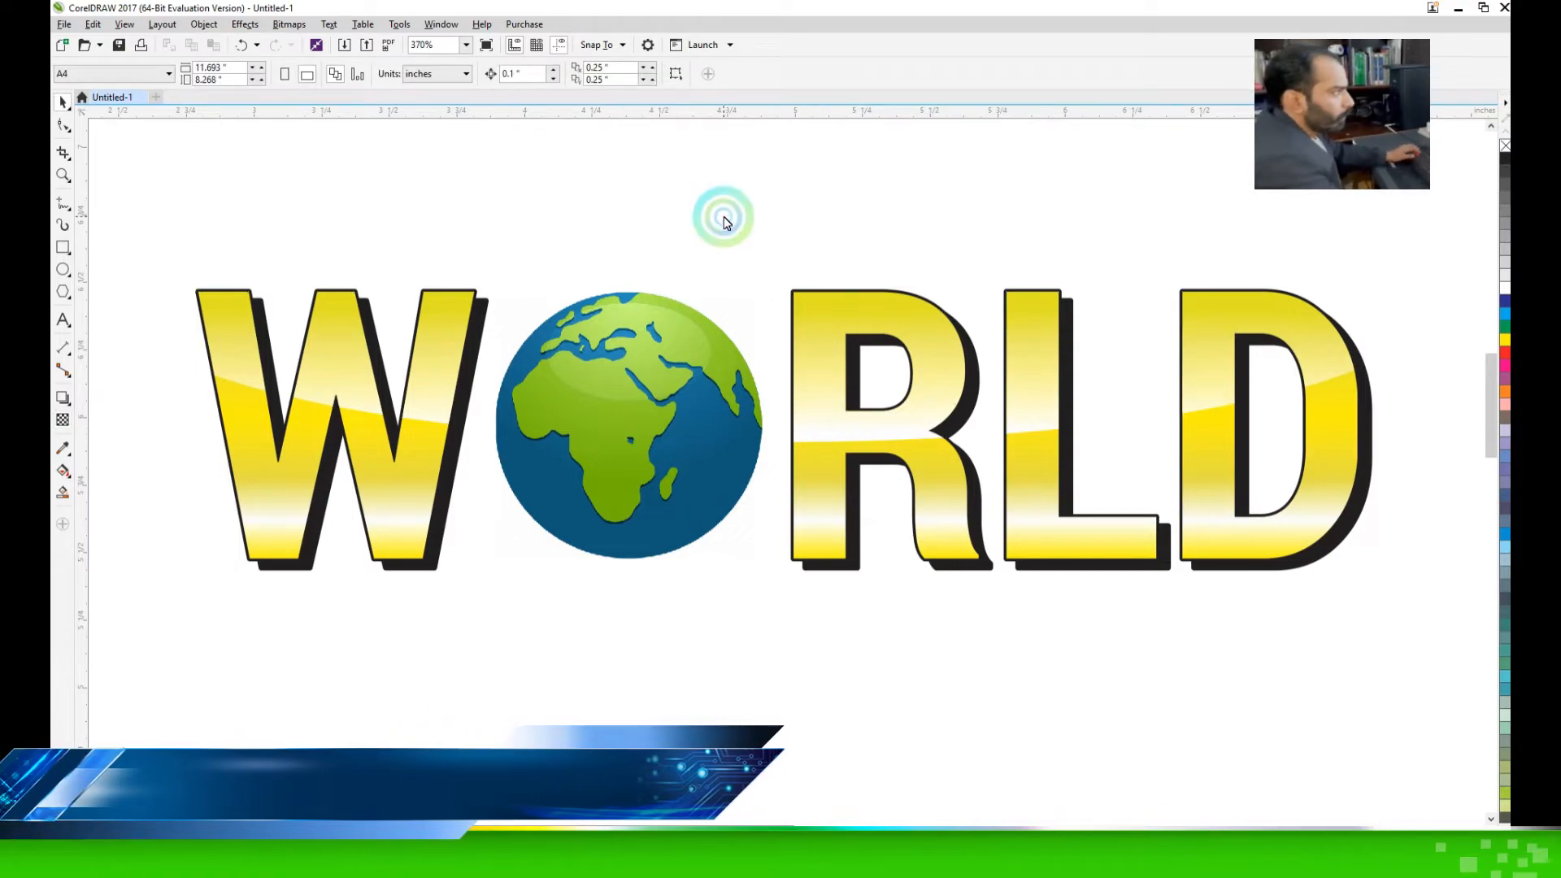
Activate the Pen tool and get a close view of the top of the W's first stroke
{"action": "left_click_drag", "start_coordinate": [155, 238], "coordinate": [594, 518]}
{"action": "left_click", "coordinate": [71, 213]}
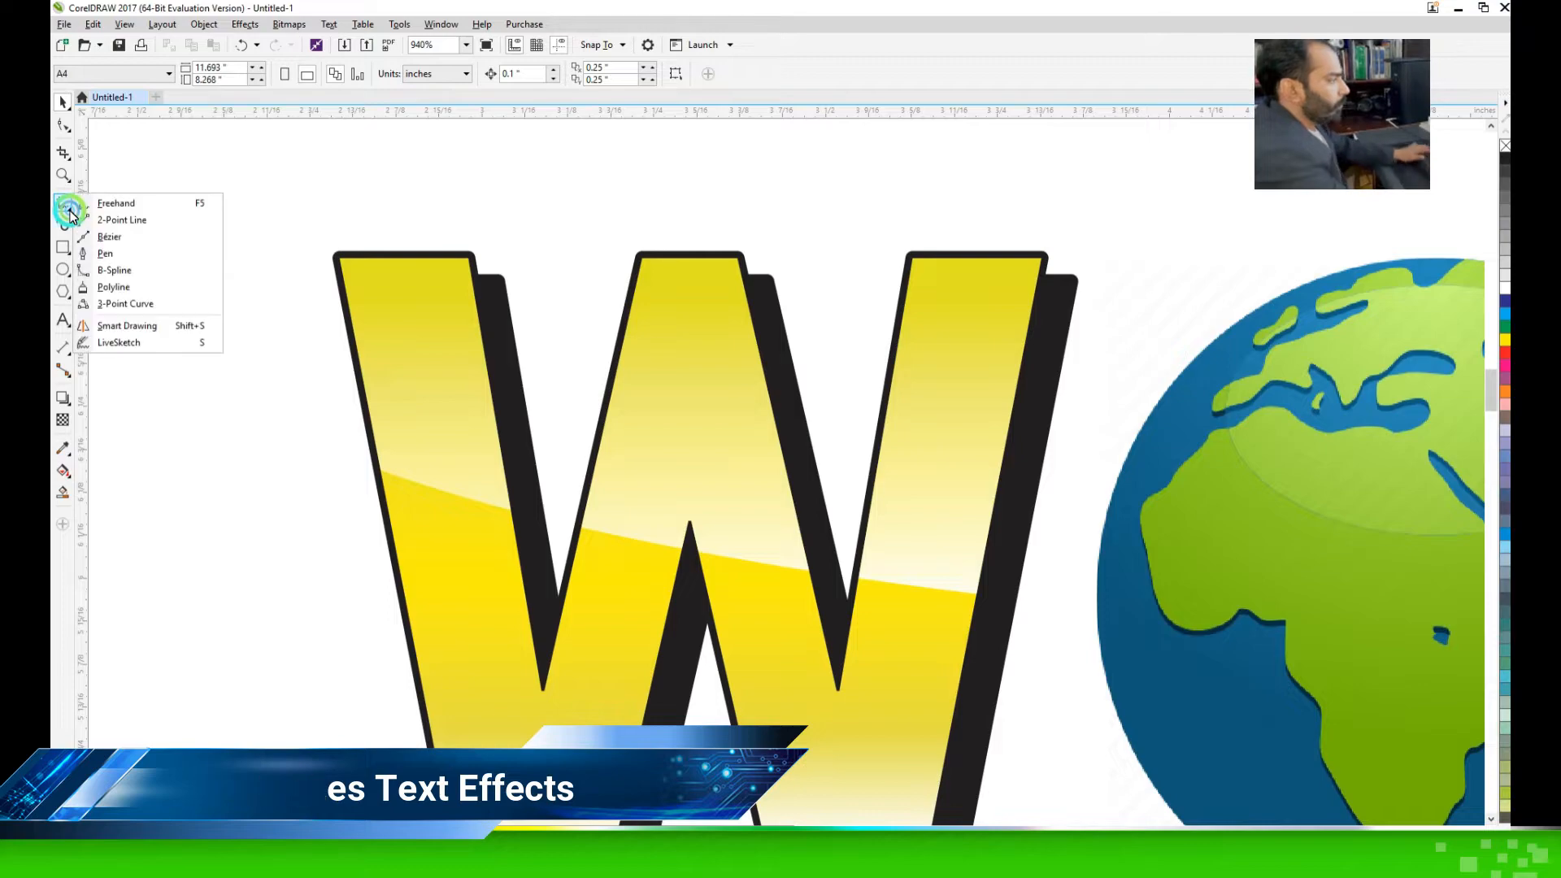
{"action": "left_click", "coordinate": [112, 252]}
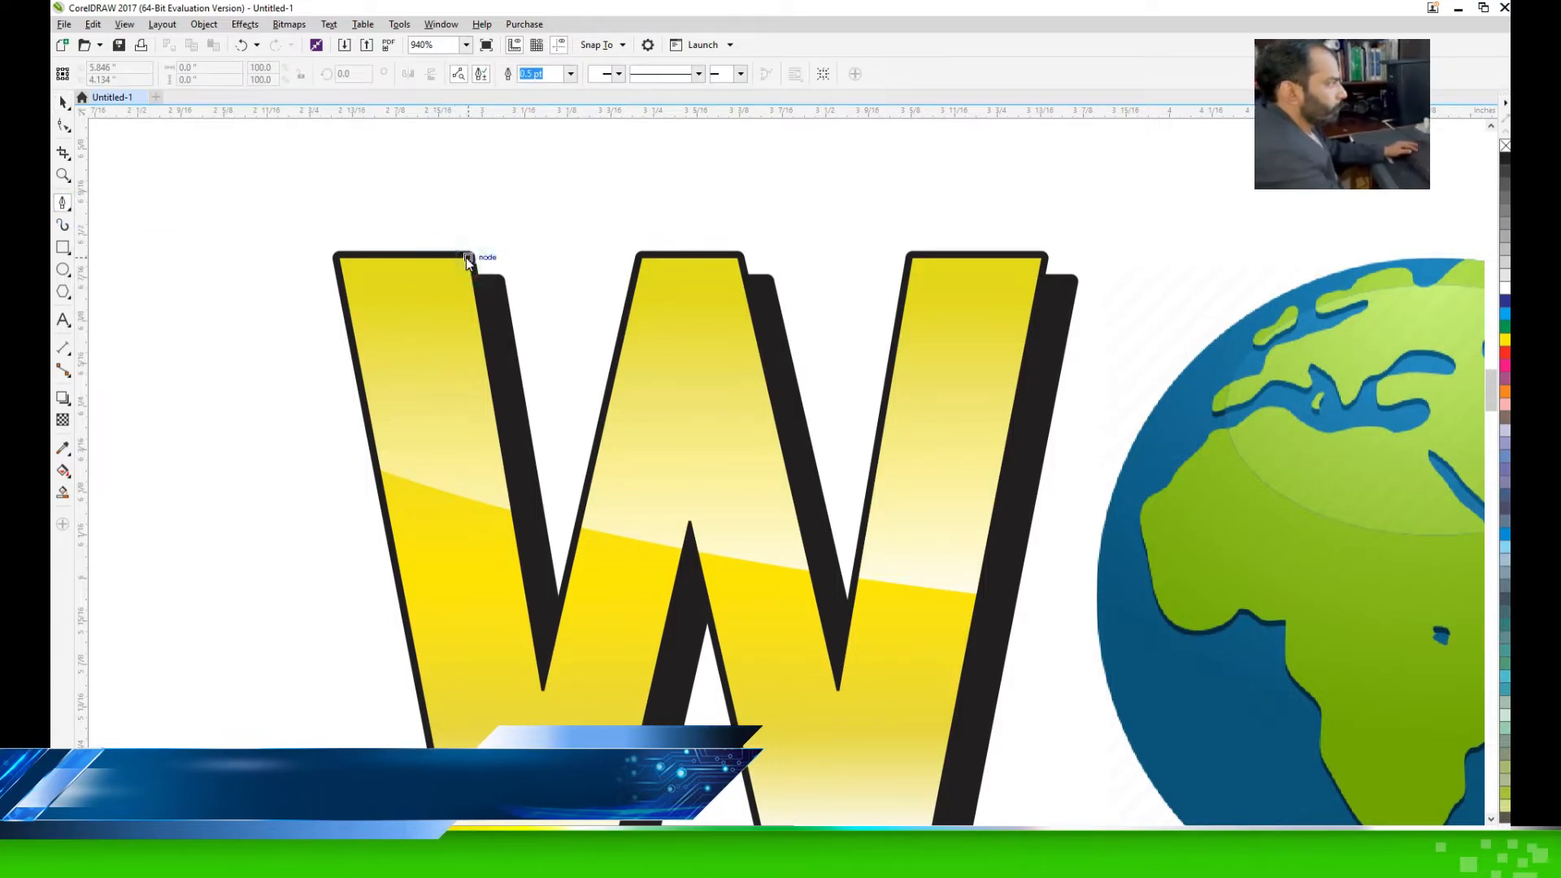
{"action": "left_click_drag", "start_coordinate": [366, 234], "coordinate": [770, 359]}
{"action": "left_click", "coordinate": [500, 368]}
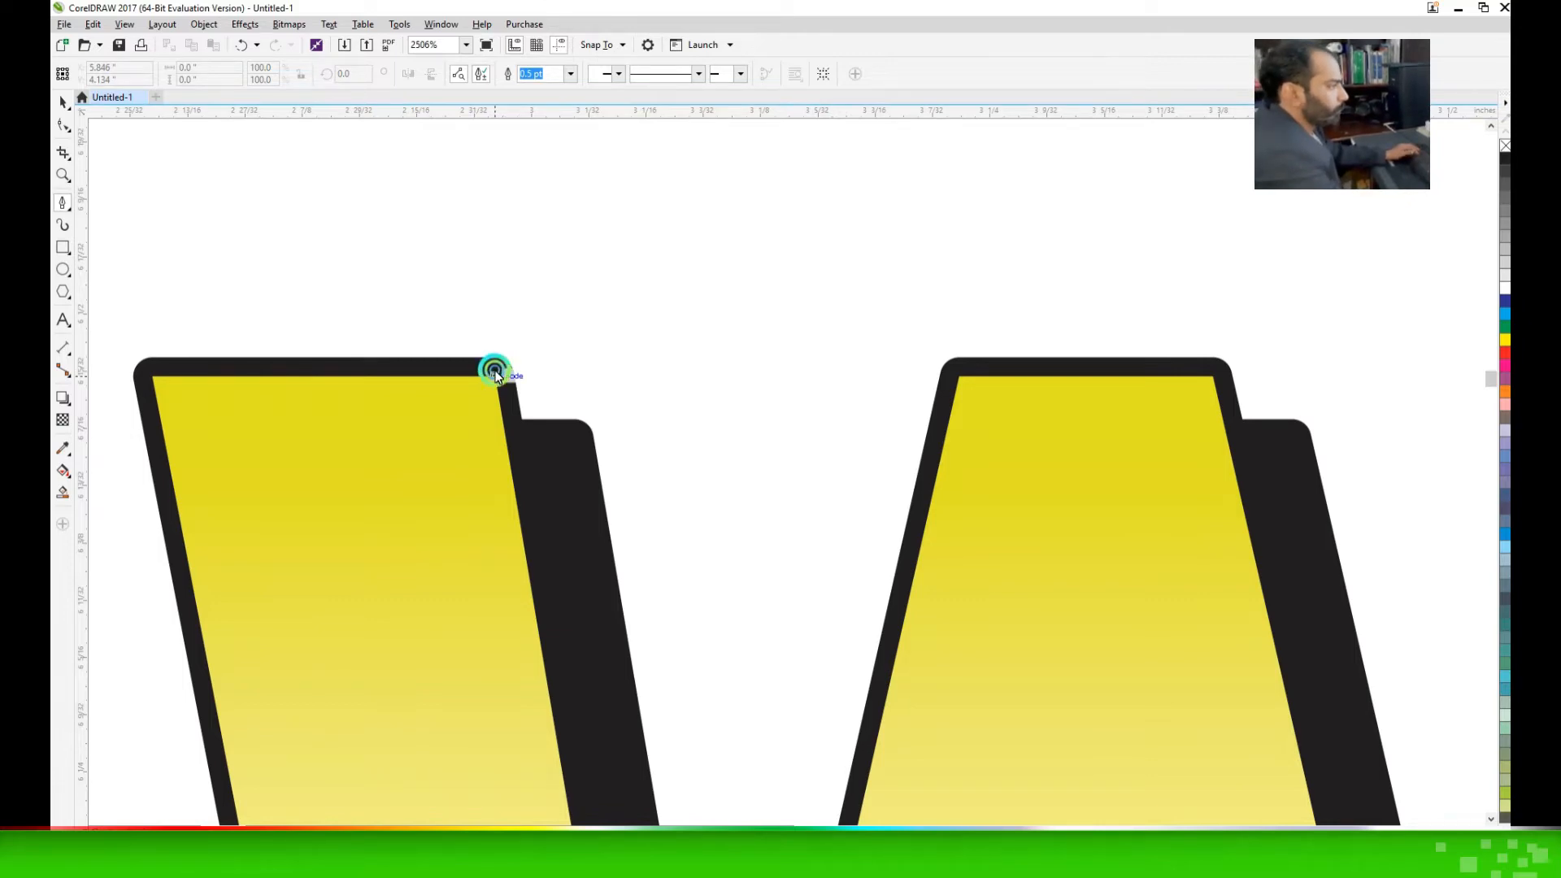
{"action": "left_click", "coordinate": [496, 372]}
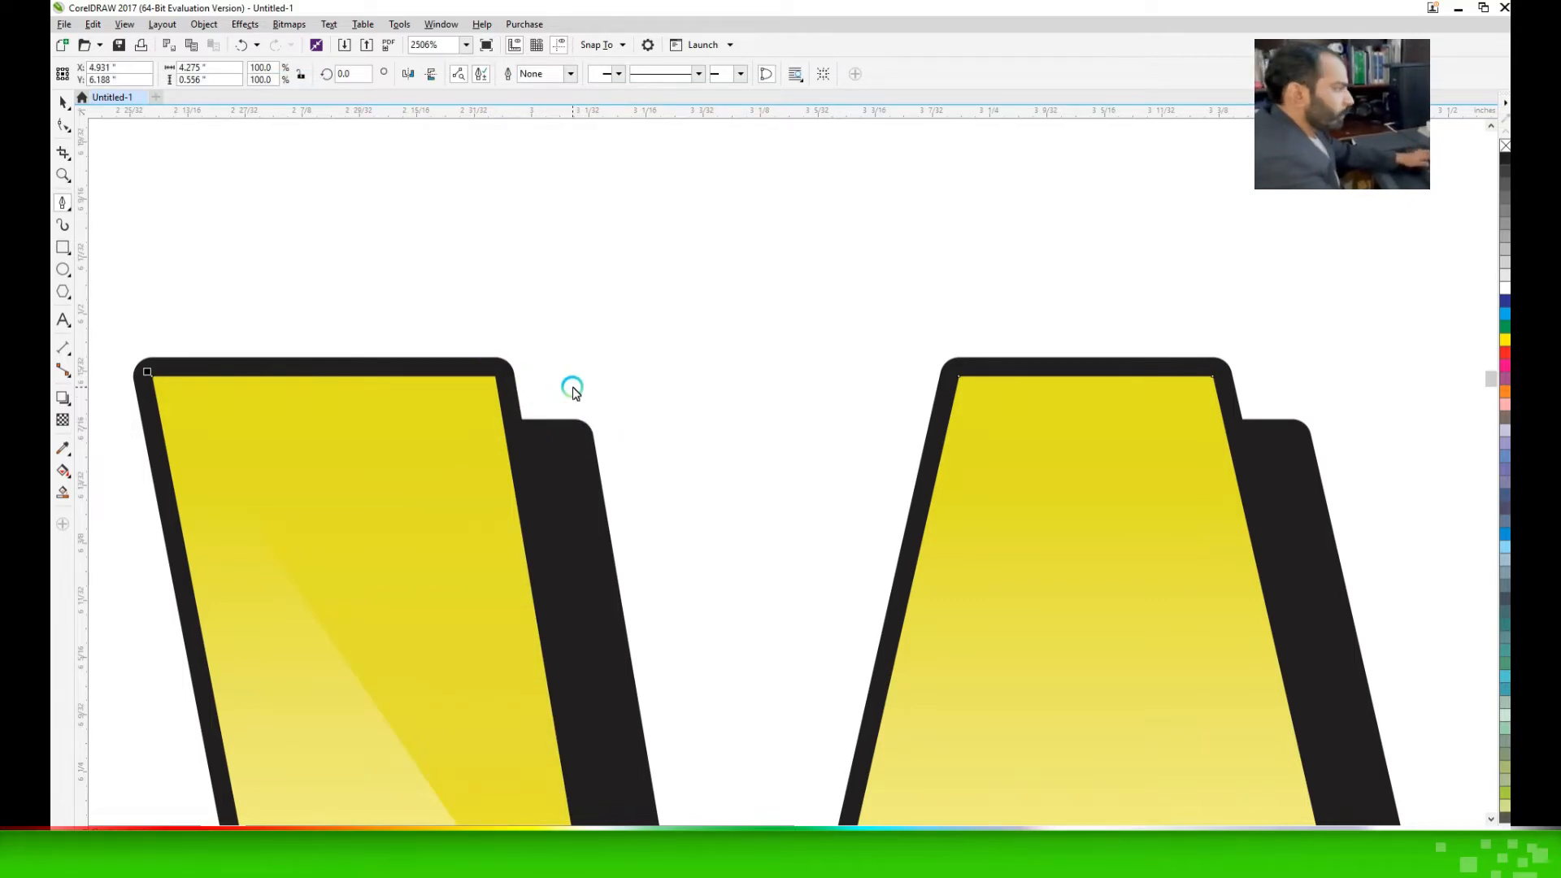
{"action": "key", "text": "ctrl+z"}
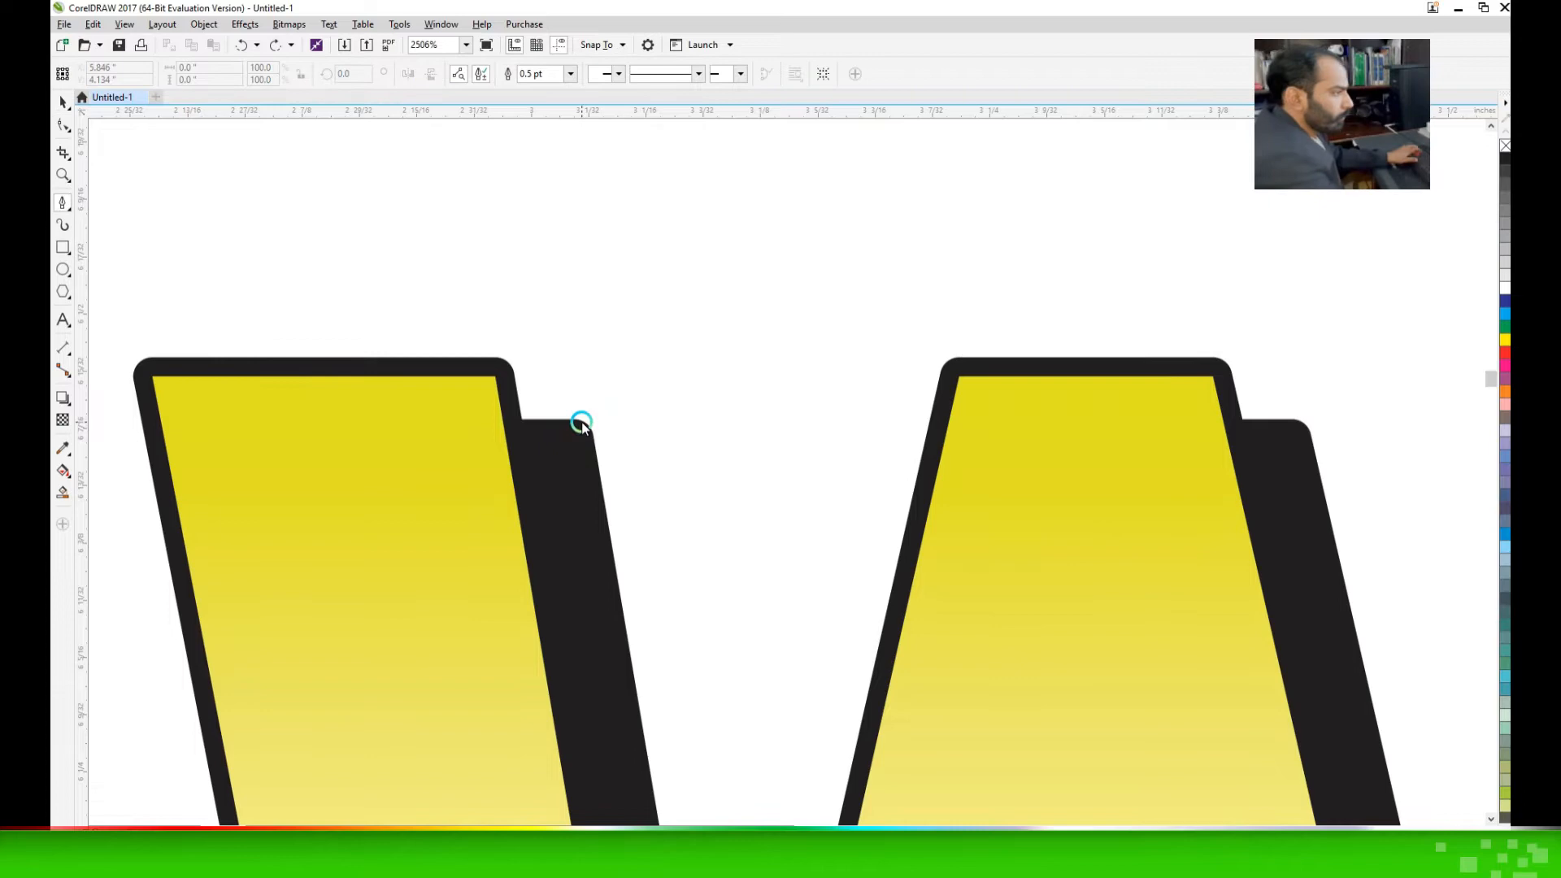
{"action": "left_click", "coordinate": [514, 386]}
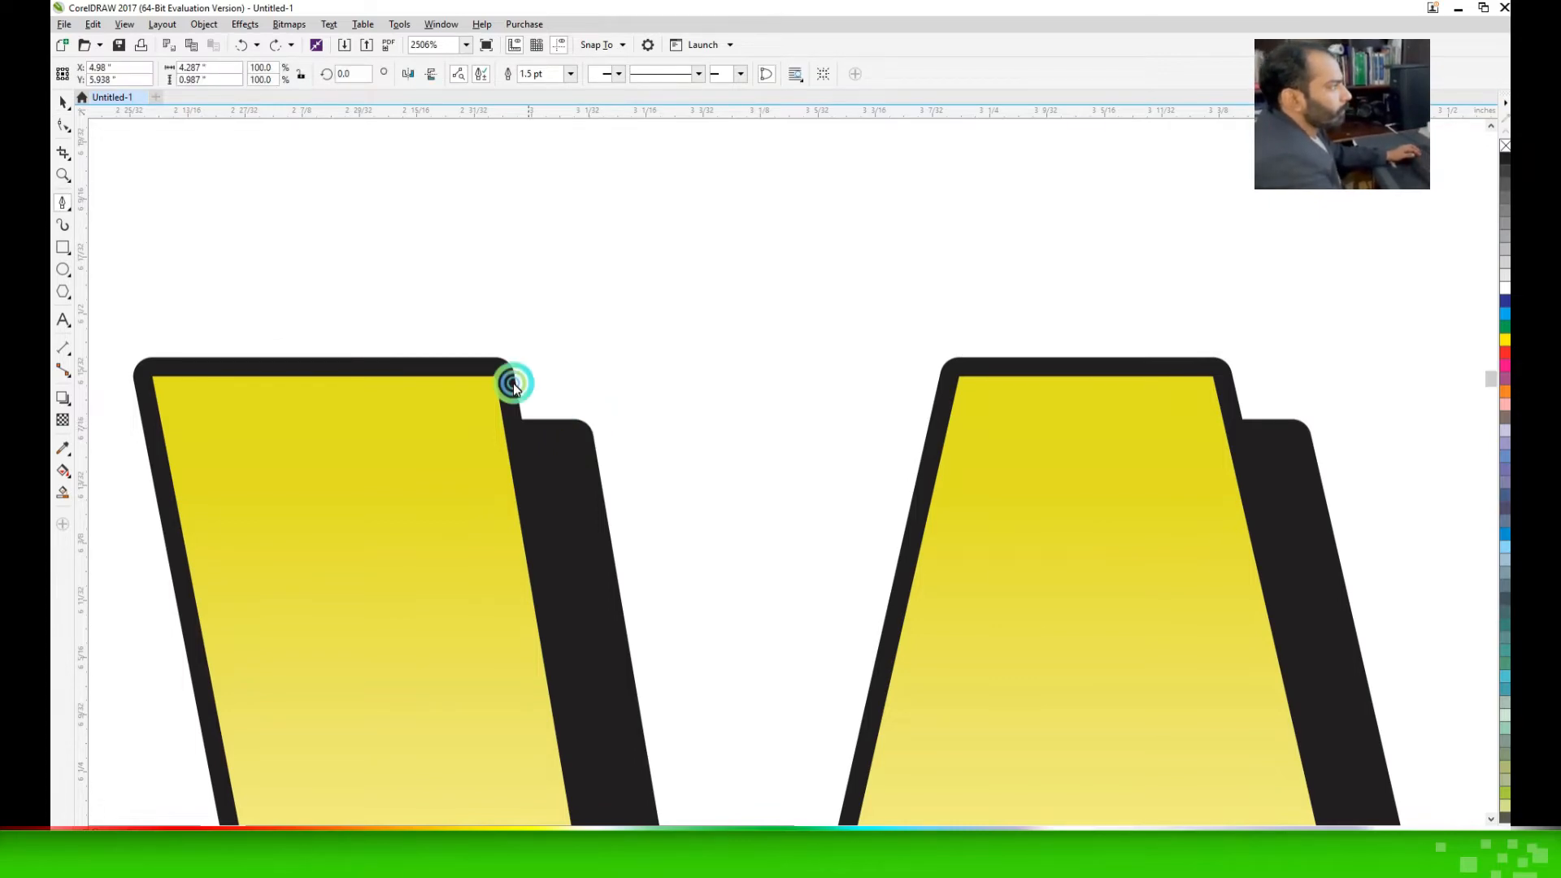
Draw a closed triangle about 0.045 by 0.034 inches bridging the top corner of the W's first stroke and its black shadow
{"action": "left_click", "coordinate": [505, 359]}
{"action": "left_click", "coordinate": [588, 425]}
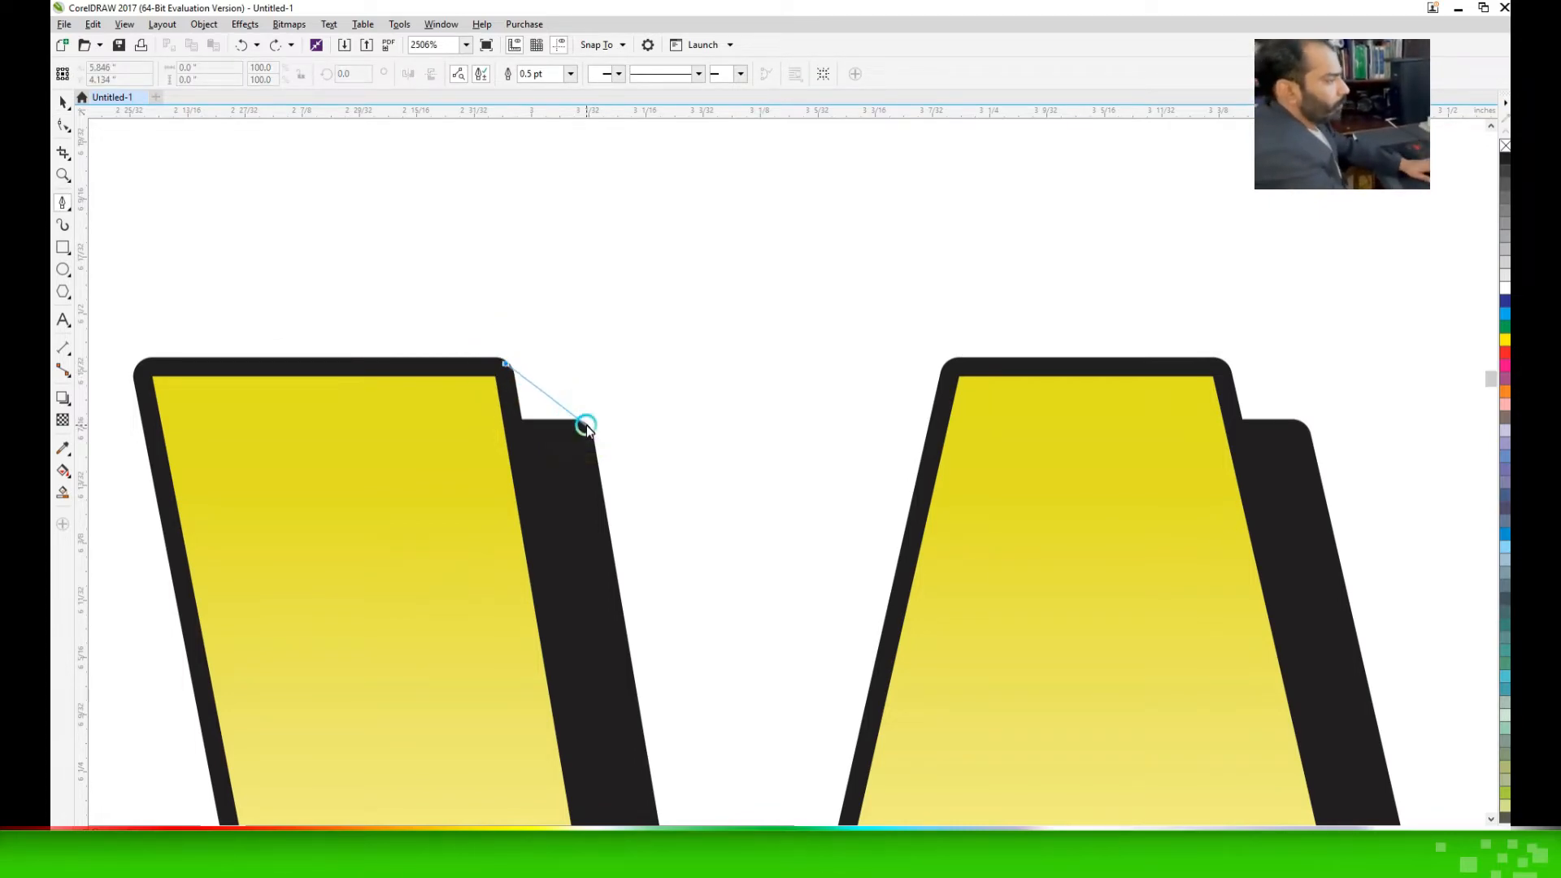
{"action": "double_click", "coordinate": [499, 428]}
{"action": "left_click", "coordinate": [505, 425]}
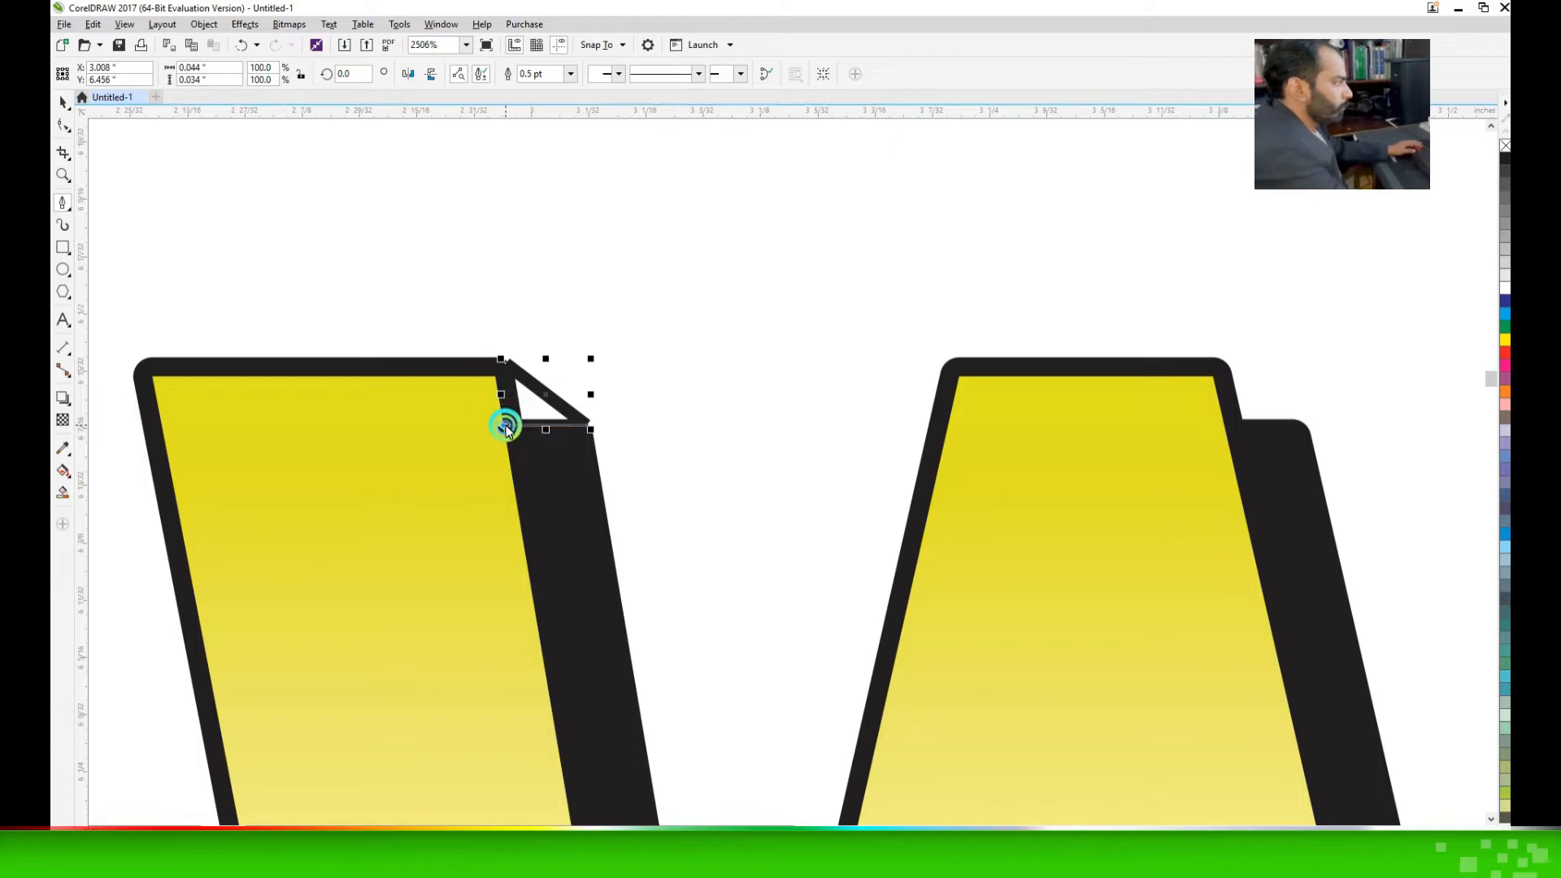
{"action": "left_click", "coordinate": [505, 361]}
Fill the corner triangle on the W's first stroke with black and remove its outline
{"action": "key", "text": "space"}
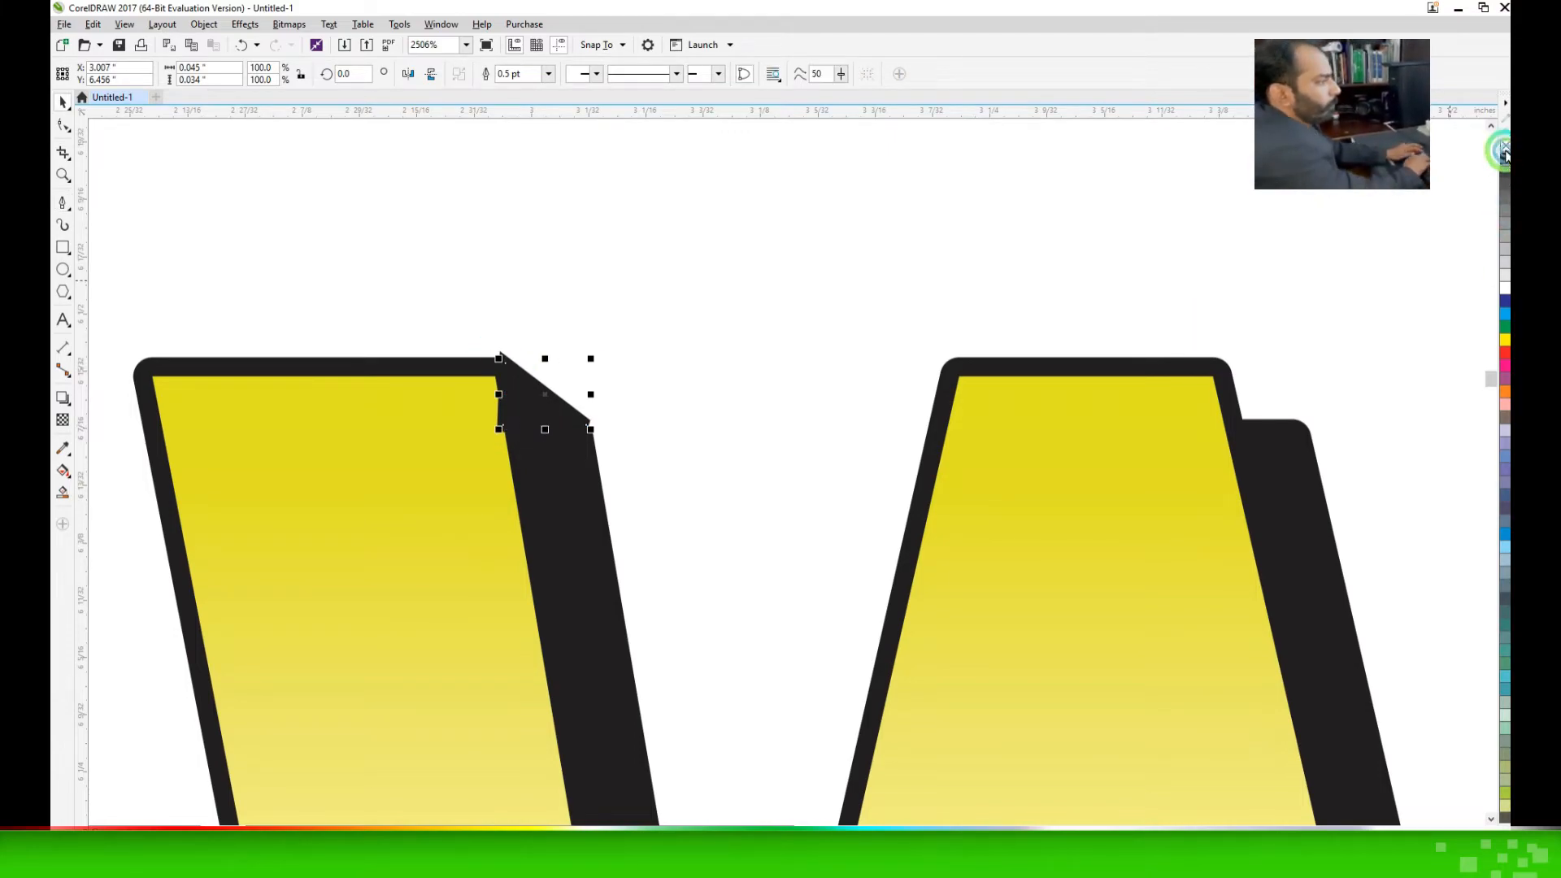
{"action": "right_click", "coordinate": [1503, 150]}
{"action": "left_click", "coordinate": [540, 401]}
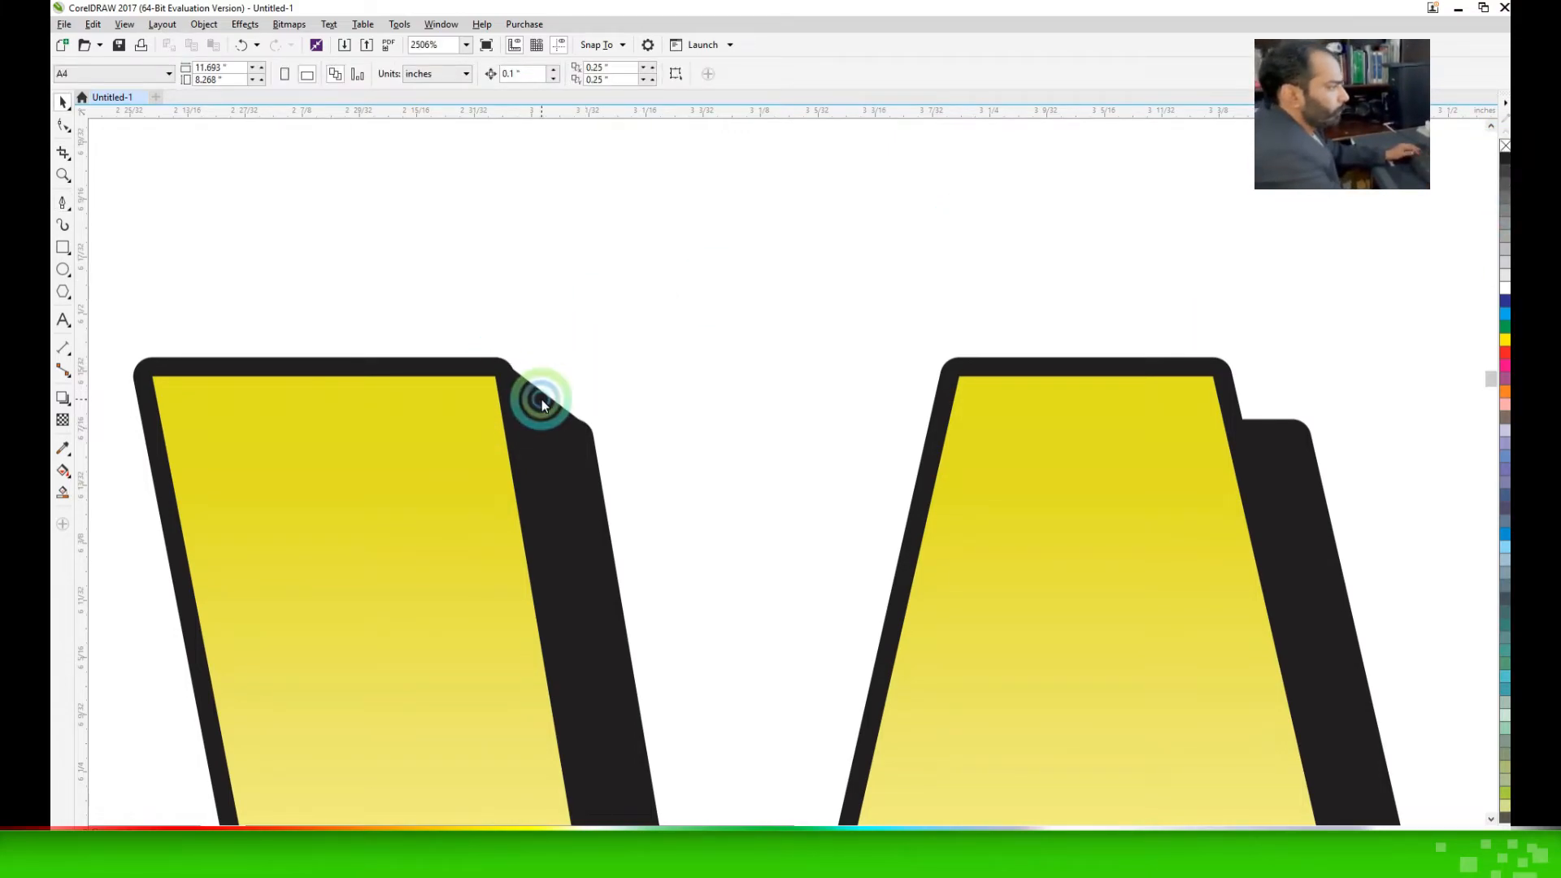
{"action": "left_click", "coordinate": [627, 404]}
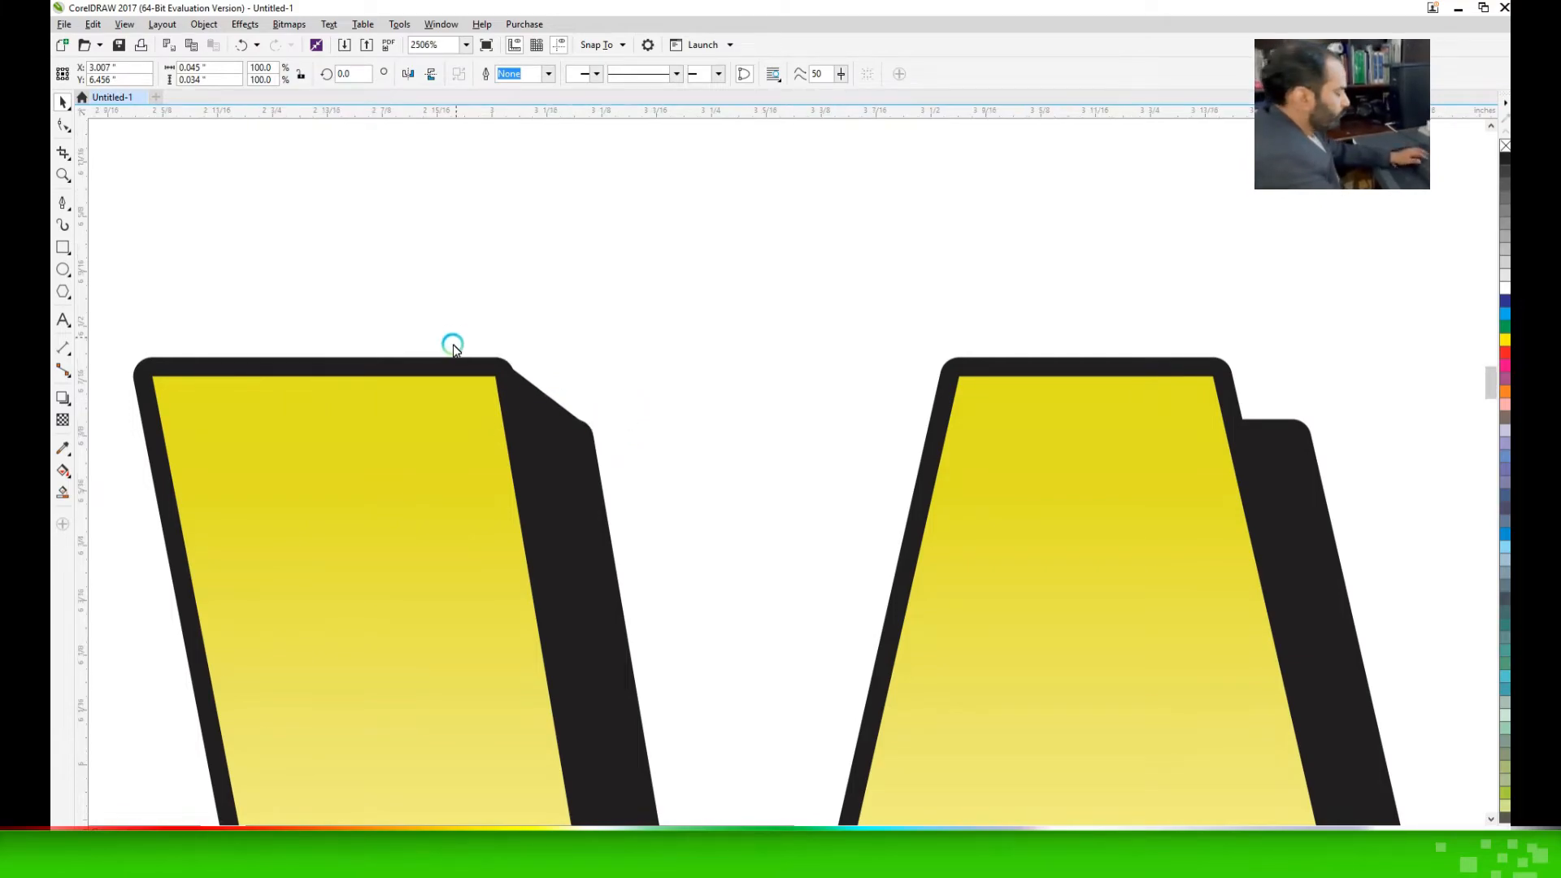
Copy the black triangle to the top corner of the W's middle stroke and align it with the shadow's edge
{"action": "scroll", "coordinate": [453, 345], "scroll_direction": "down", "scroll_amount": 3}
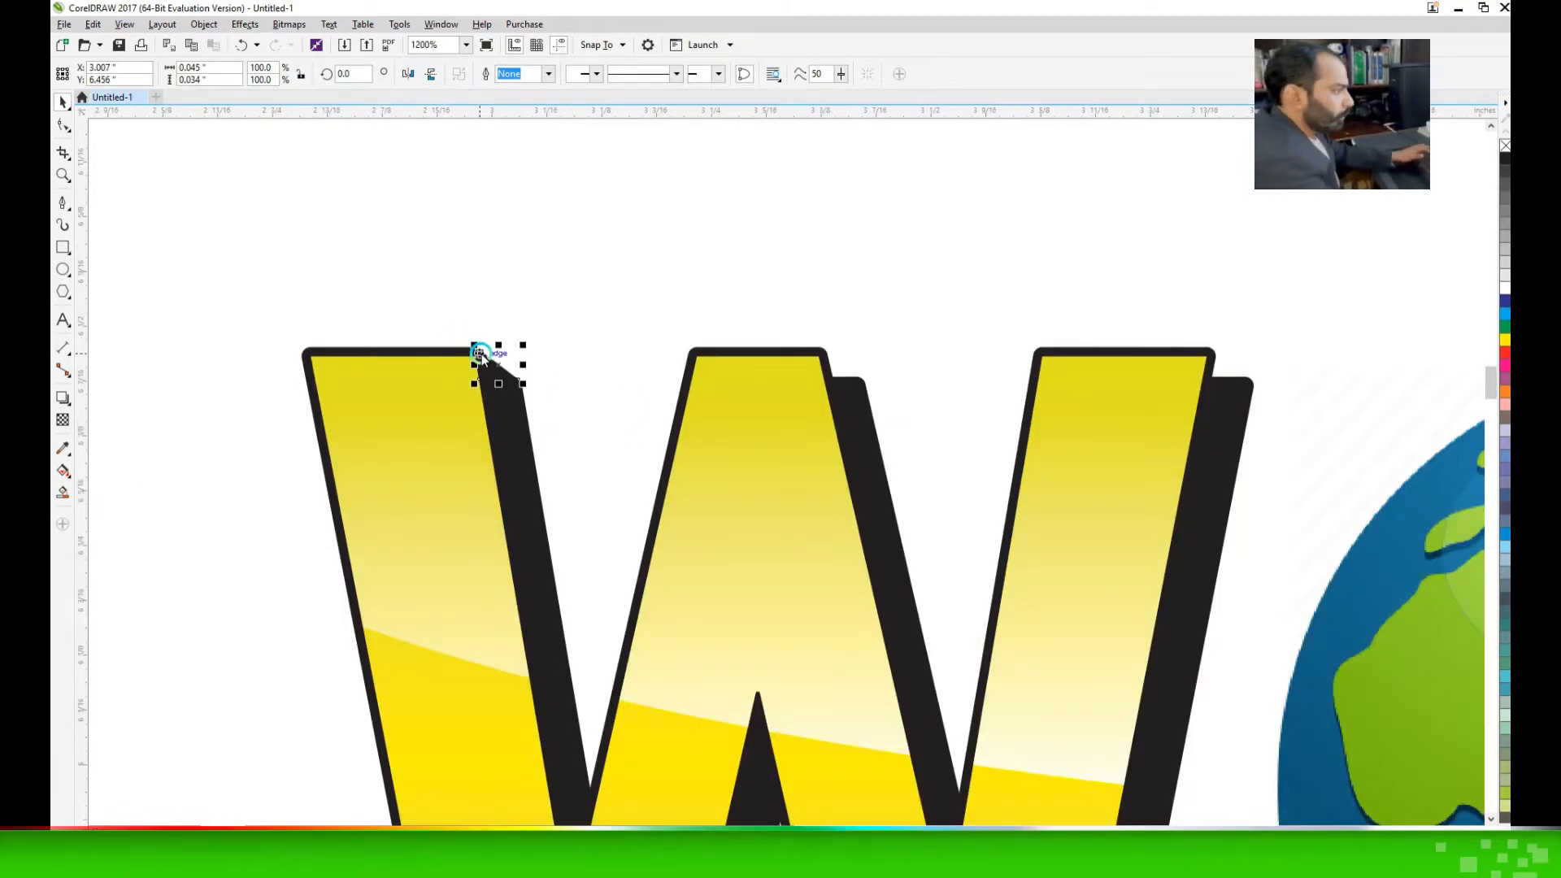
{"action": "left_click", "coordinate": [823, 355]}
{"action": "scroll", "coordinate": [955, 314], "scroll_direction": "up", "scroll_amount": 6}
{"action": "key", "text": "Escape"}
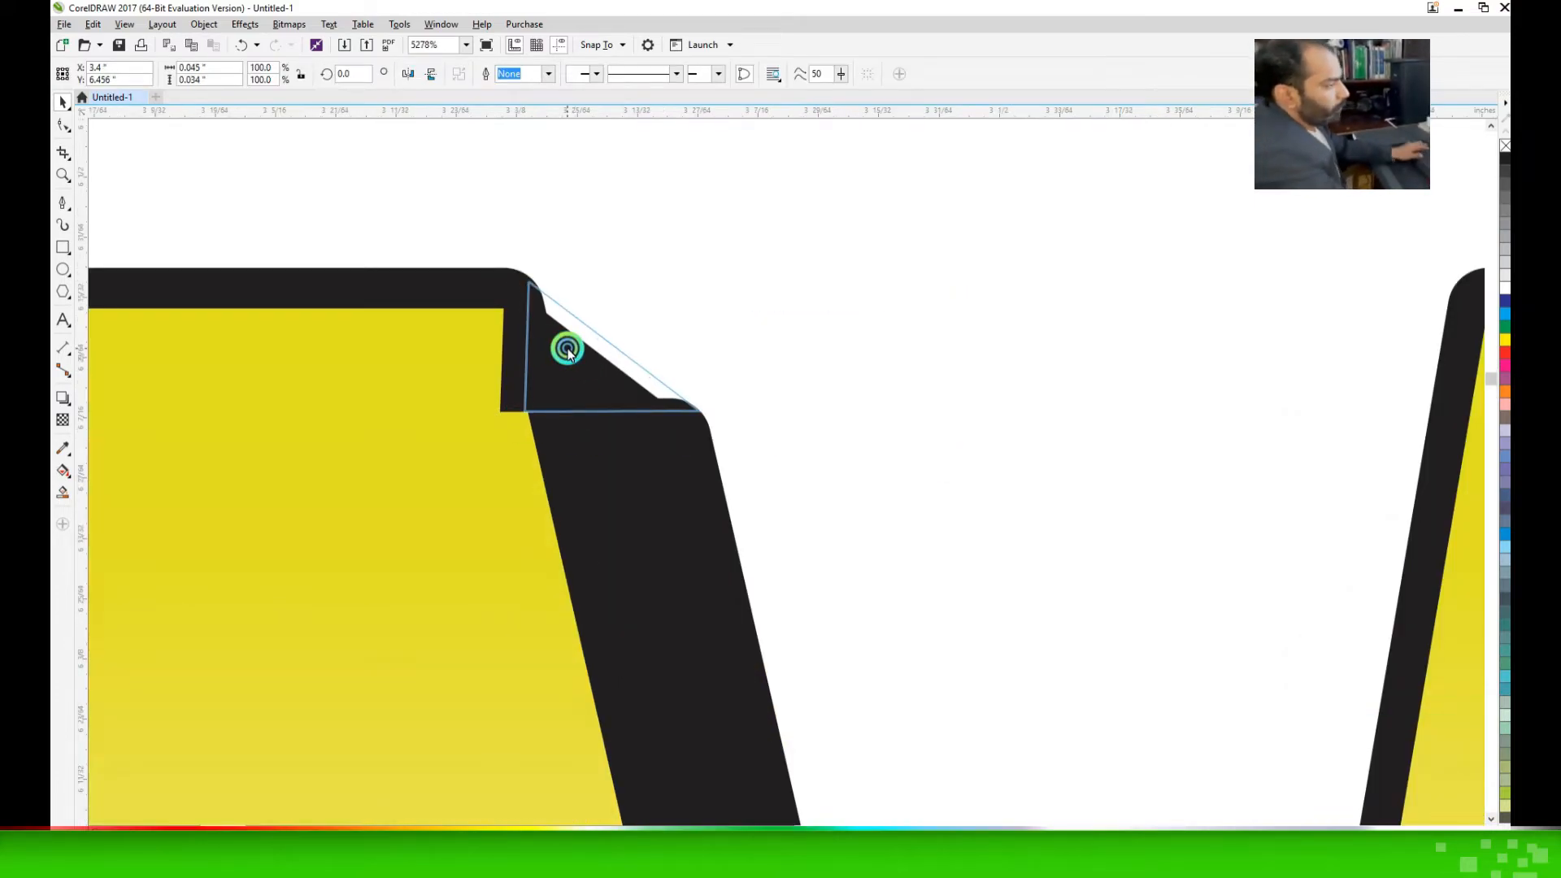
{"action": "left_click", "coordinate": [568, 350]}
Place another copy of the black triangle at the top corner of the W's last stroke, bridging it to the shadow
{"action": "scroll", "coordinate": [568, 350], "scroll_direction": "down", "scroll_amount": 3}
{"action": "scroll", "coordinate": [690, 313], "scroll_direction": "down", "scroll_amount": 3}
{"action": "scroll", "coordinate": [322, 376], "scroll_direction": "up", "scroll_amount": 3}
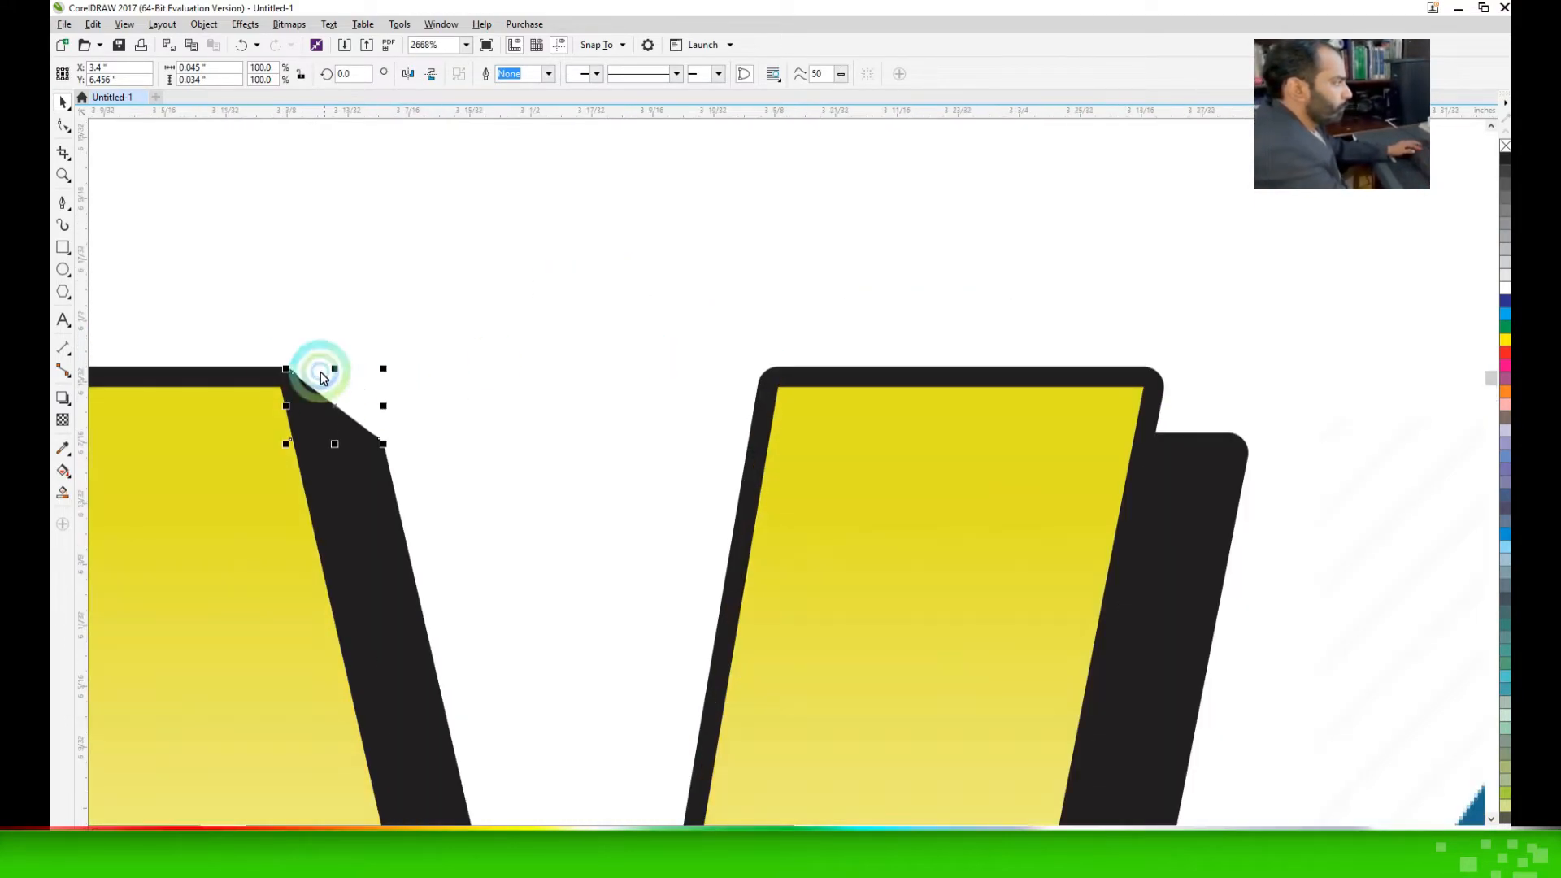
{"action": "left_click_drag", "start_coordinate": [295, 374], "coordinate": [1147, 375]}
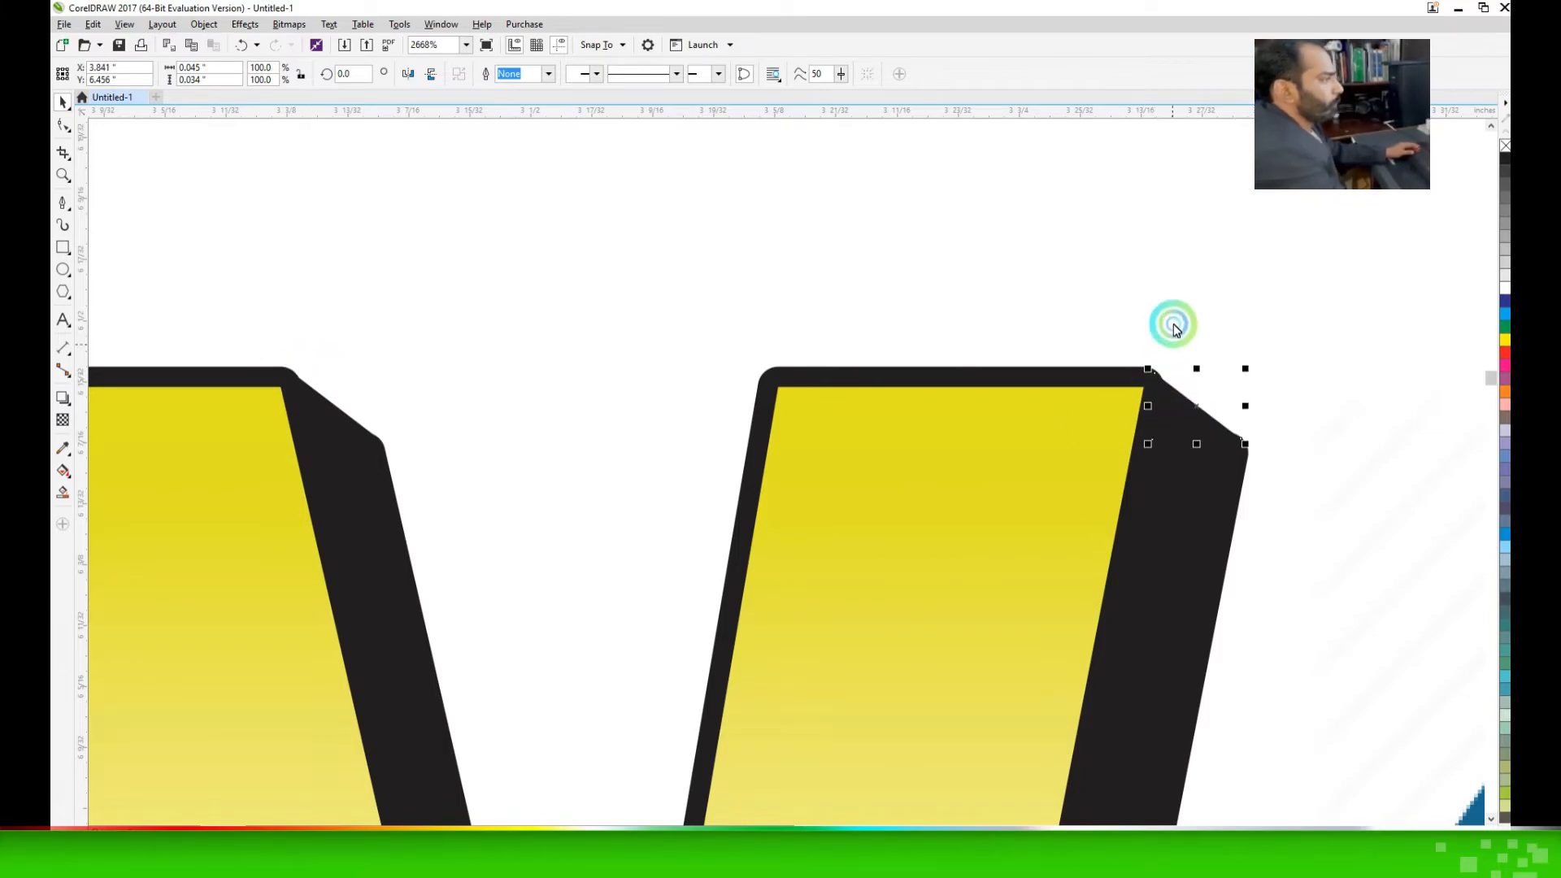
{"action": "left_click", "coordinate": [1073, 296]}
Draw a closed triangle about 0.047 by 0.034 inches bridging the L's top corner and its shadow, and fill it black
{"action": "scroll", "coordinate": [935, 259], "scroll_direction": "down", "scroll_amount": 9}
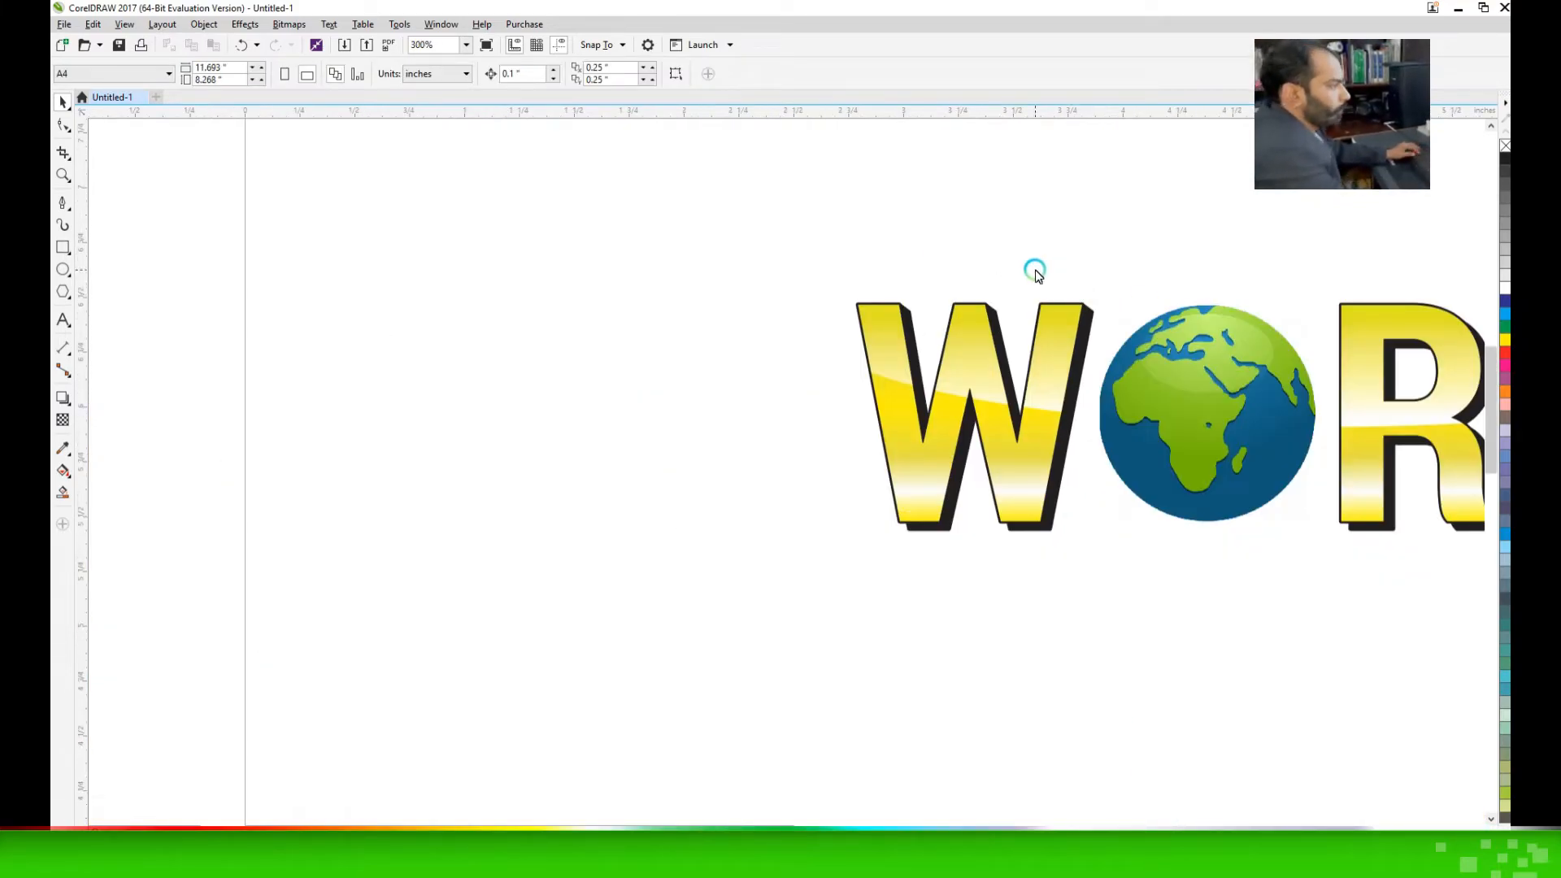
{"action": "key", "text": "F4"}
{"action": "left_click_drag", "start_coordinate": [1304, 382], "coordinate": [1305, 384]}
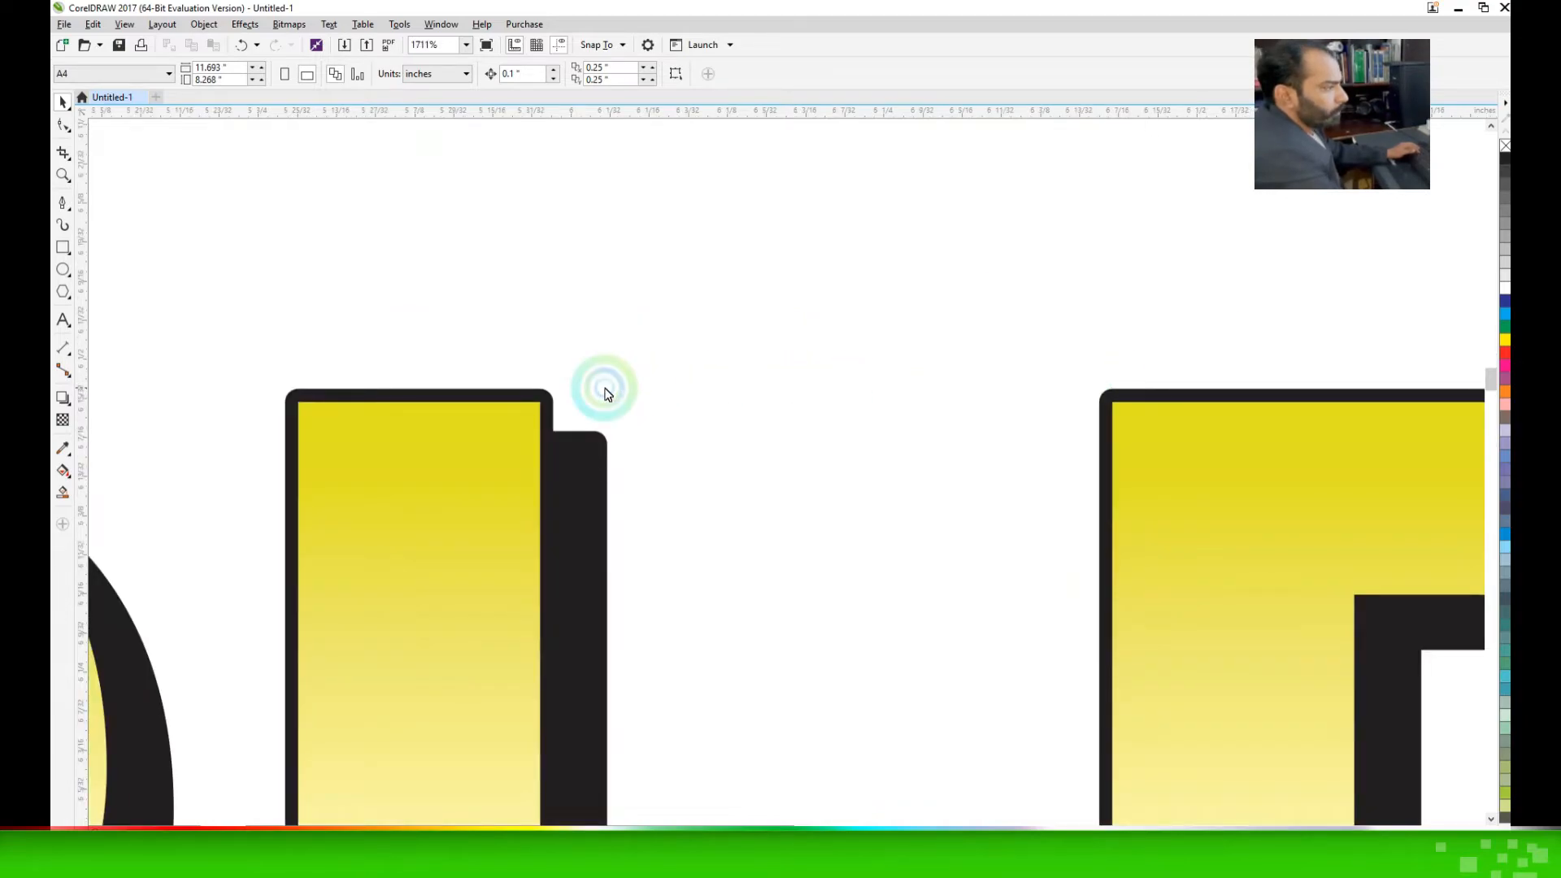
{"action": "scroll", "coordinate": [603, 390], "scroll_direction": "up", "scroll_amount": 3}
{"action": "left_click", "coordinate": [64, 203]}
{"action": "left_click", "coordinate": [111, 220]}
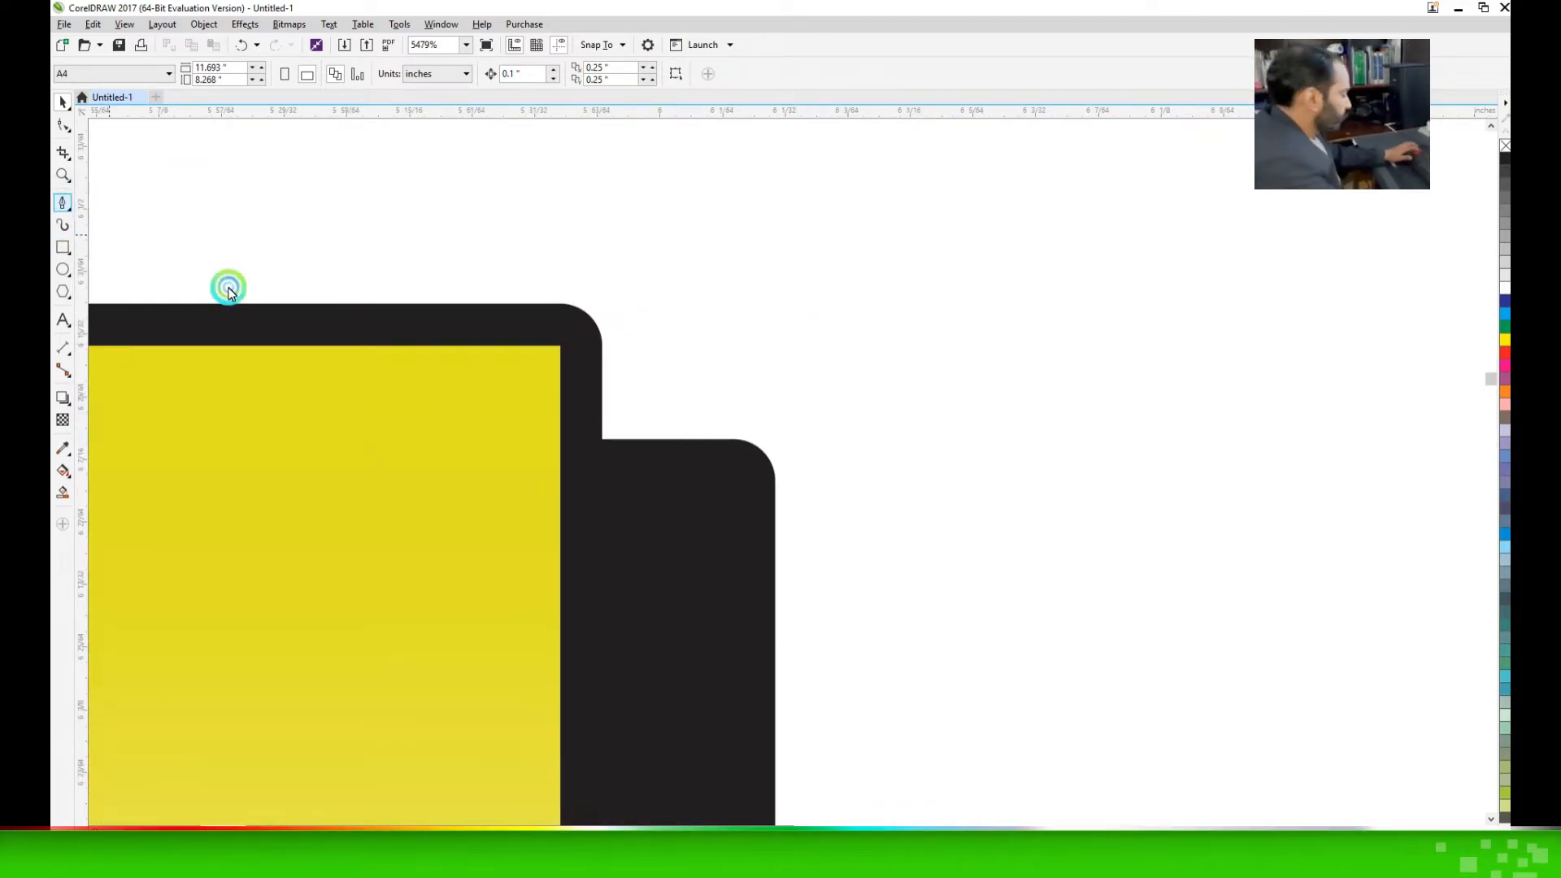
{"action": "left_click", "coordinate": [571, 324]}
{"action": "left_click", "coordinate": [758, 458]}
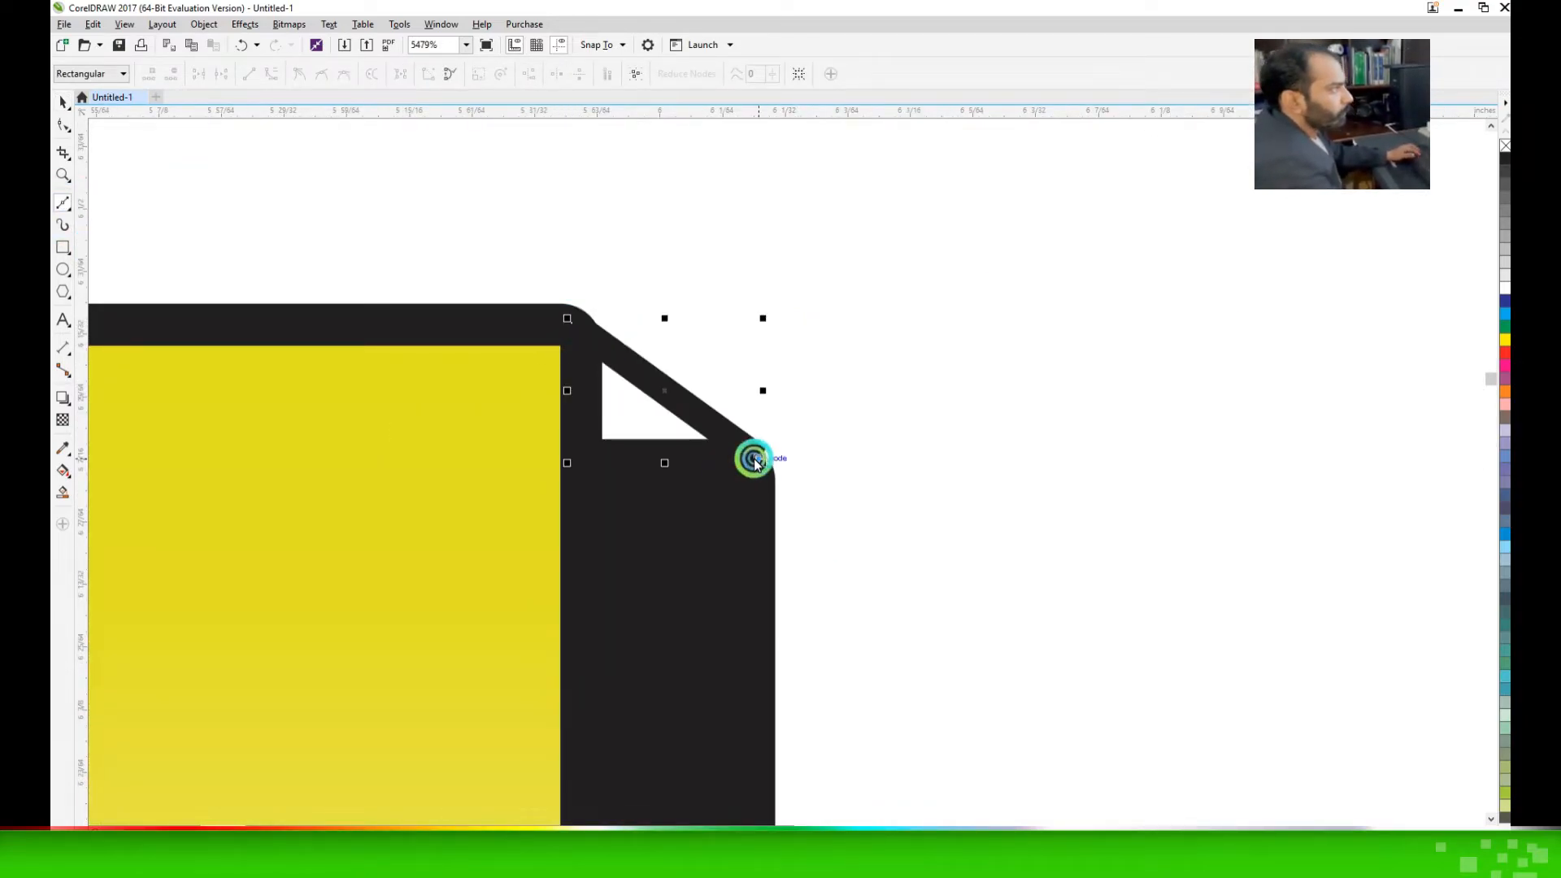
{"action": "left_click", "coordinate": [571, 455]}
{"action": "left_click", "coordinate": [571, 324]}
{"action": "left_click", "coordinate": [1505, 158]}
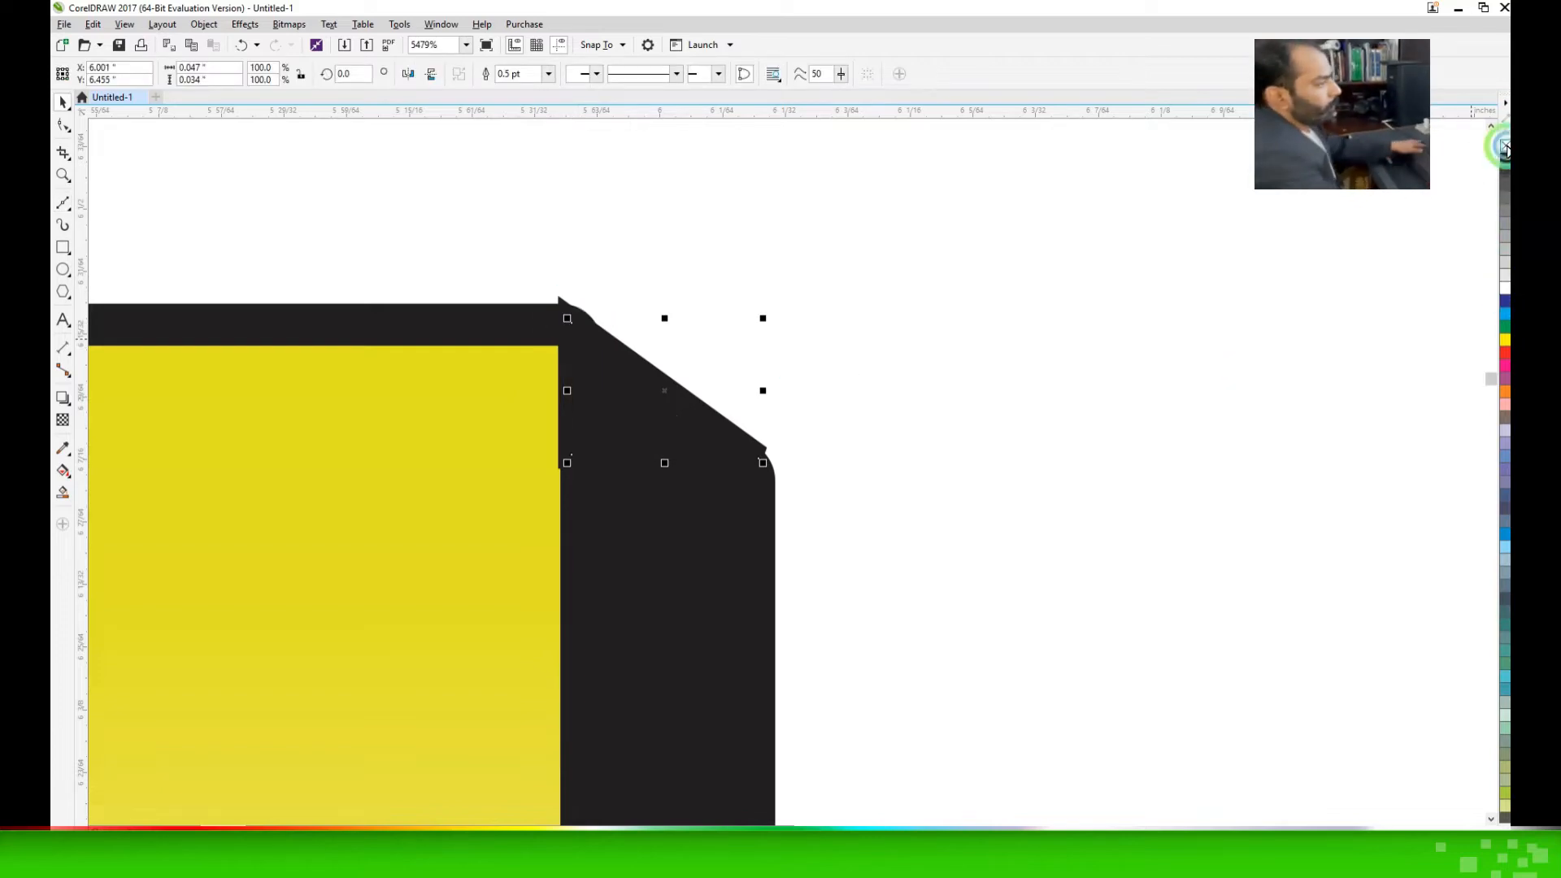
Remove the outline of the triangle at the L's top corner and move its corner nodes onto the shadow's rounded edges
{"action": "left_click_drag", "start_coordinate": [763, 317], "coordinate": [779, 298]}
{"action": "double_click", "coordinate": [670, 404]}
{"action": "left_click", "coordinate": [570, 315]}
{"action": "left_click_drag", "start_coordinate": [570, 315], "coordinate": [571, 306]}
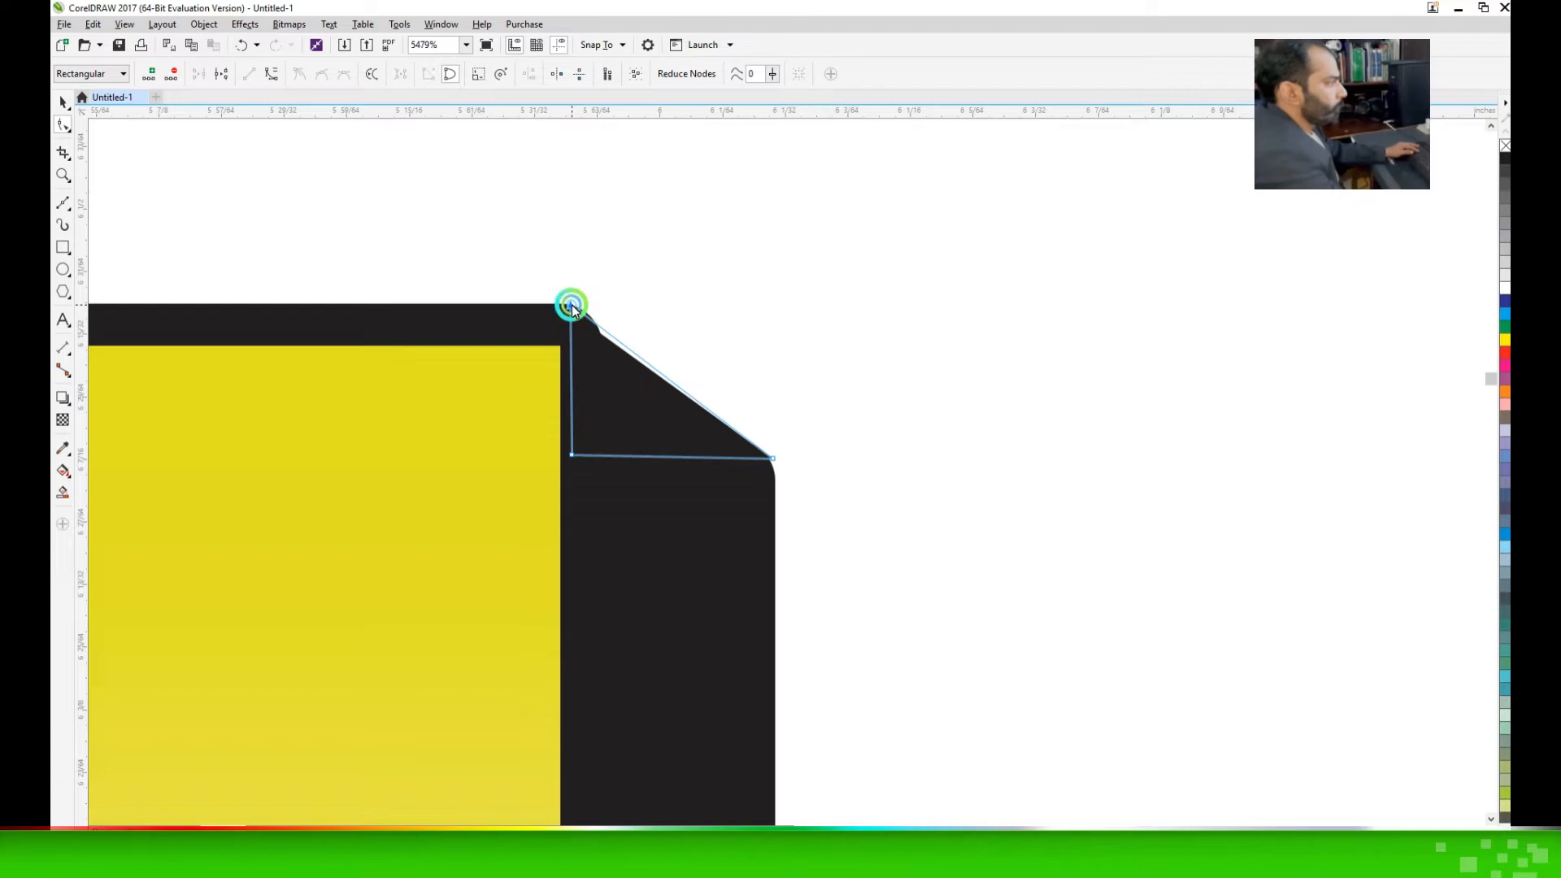
{"action": "left_click", "coordinate": [774, 459]}
{"action": "scroll", "coordinate": [764, 460], "scroll_direction": "down", "scroll_amount": 6}
{"action": "key", "text": "space"}
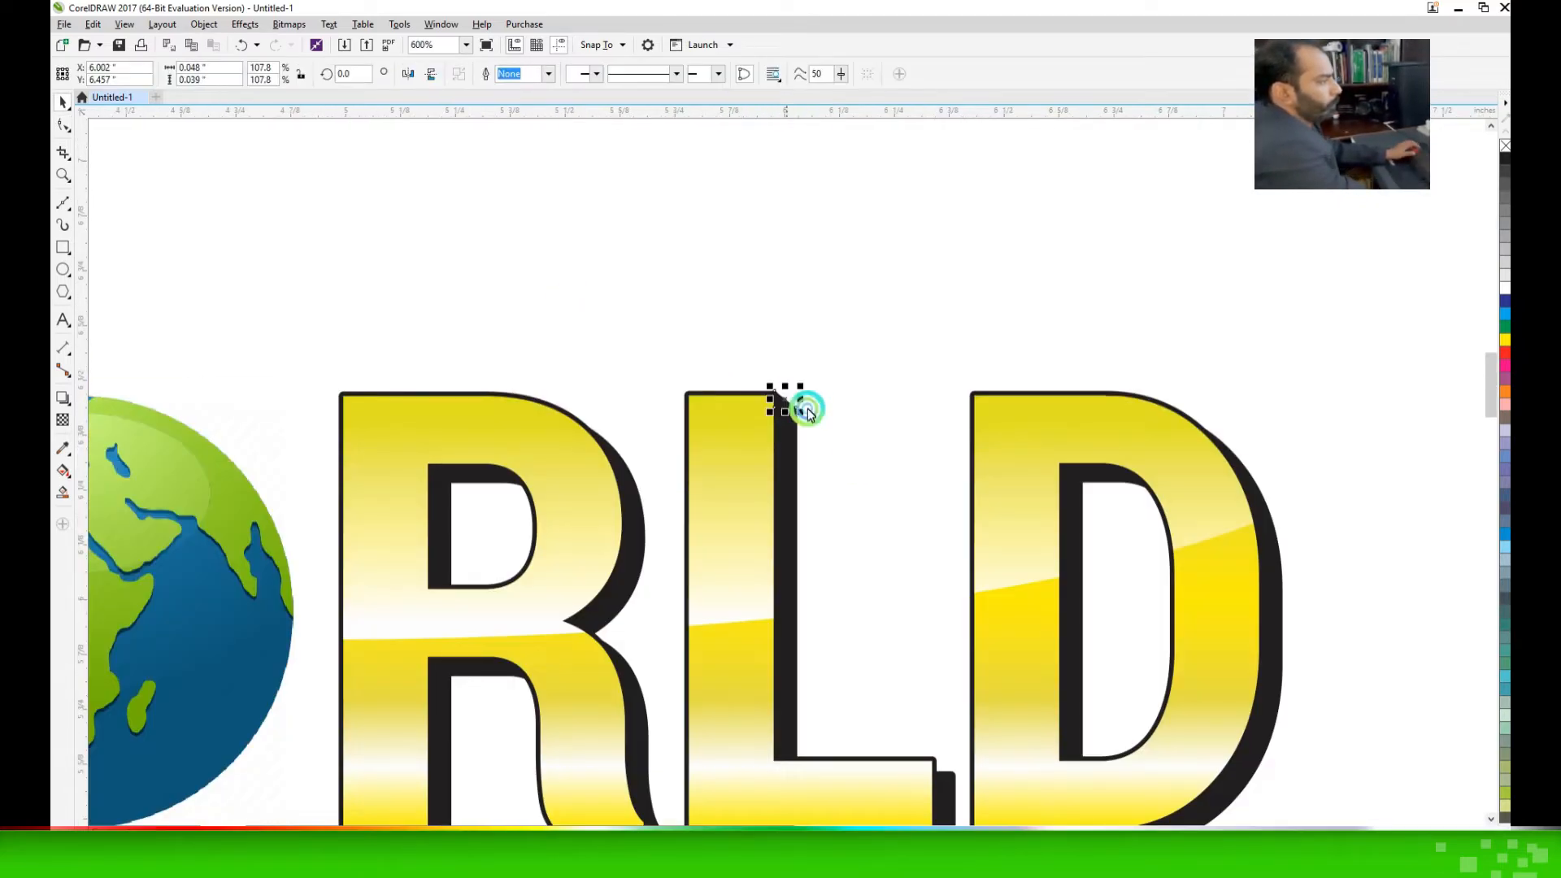
Draw a closed triangle about 0.046 by 0.034 inches at the upper corner of the L's foot, filled black without outline
{"action": "scroll", "coordinate": [867, 666], "scroll_direction": "up", "scroll_amount": 3}
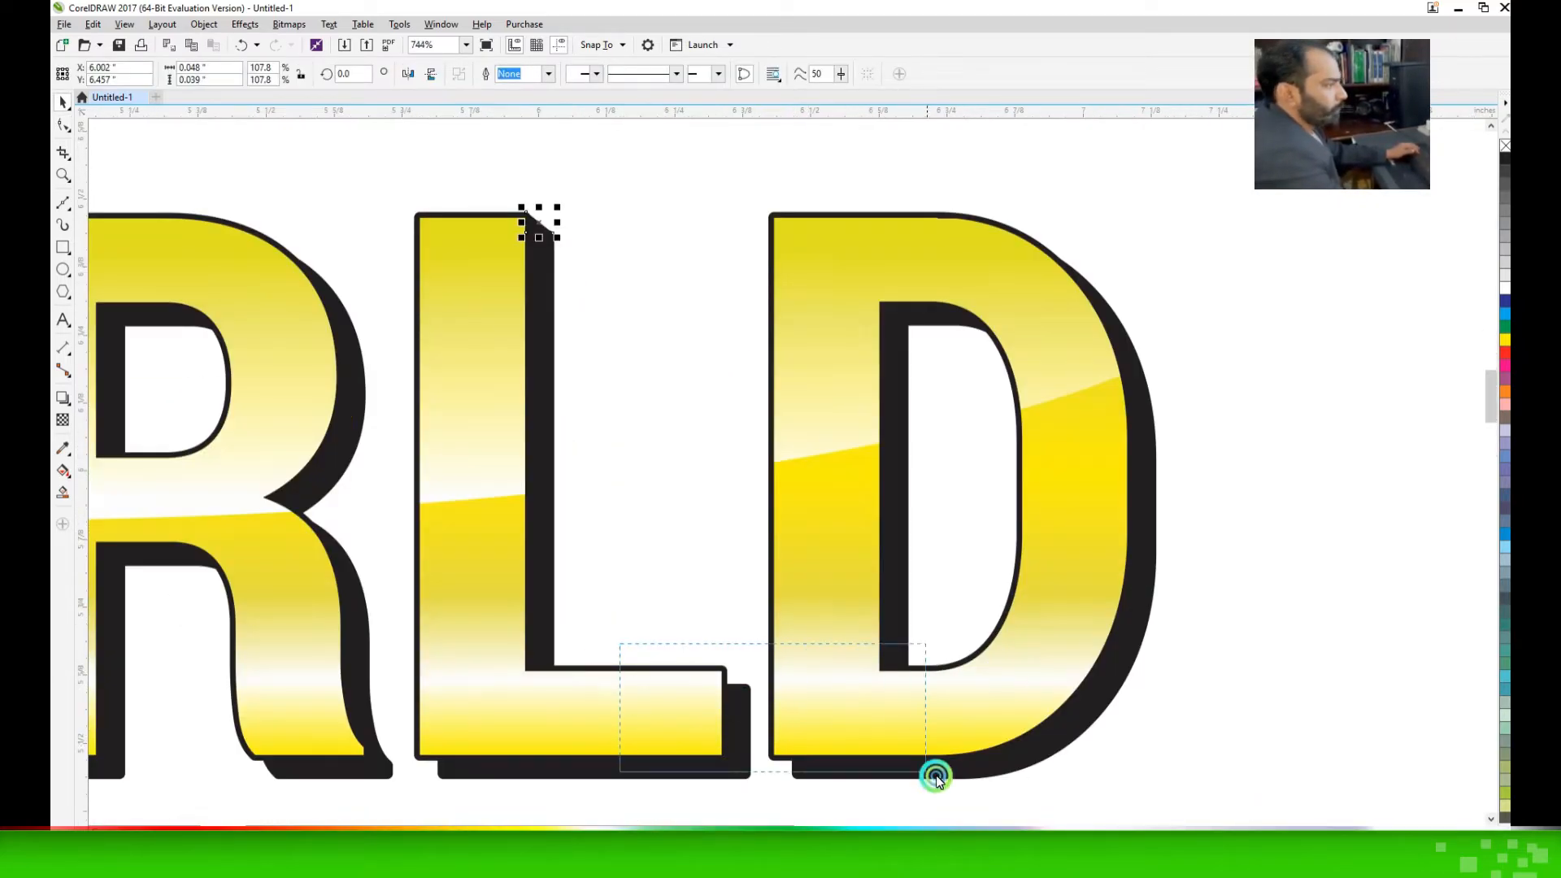
{"action": "scroll", "coordinate": [933, 774], "scroll_direction": "up", "scroll_amount": 5}
{"action": "left_click", "coordinate": [68, 202]}
{"action": "left_click", "coordinate": [518, 290]}
{"action": "left_click", "coordinate": [621, 365]}
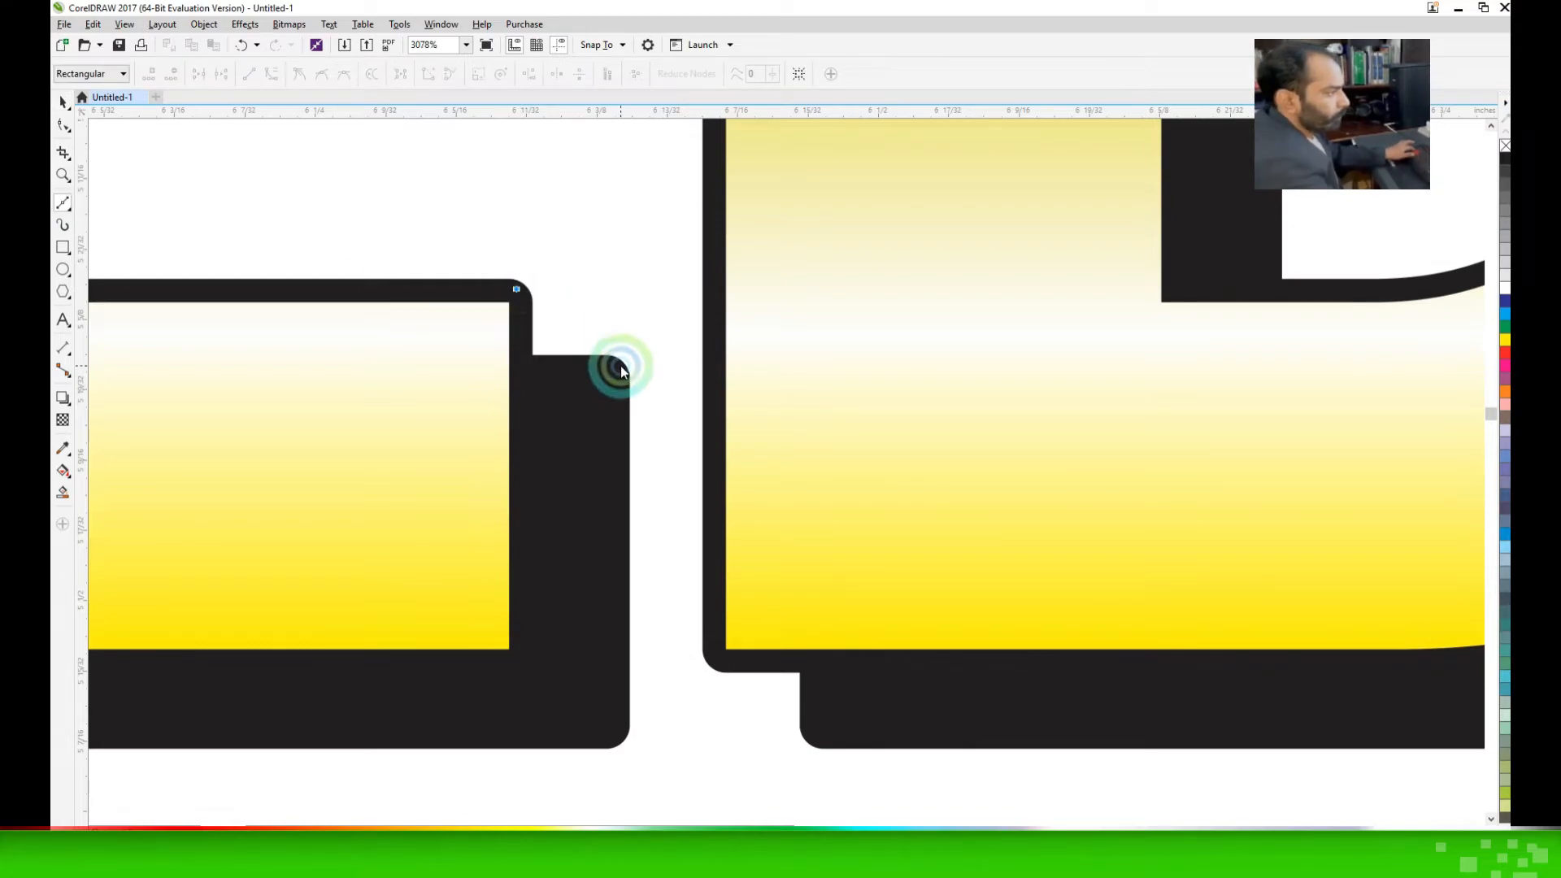
{"action": "left_click", "coordinate": [519, 356]}
{"action": "left_click", "coordinate": [522, 301]}
{"action": "key", "text": "space"}
{"action": "left_click", "coordinate": [1505, 160]}
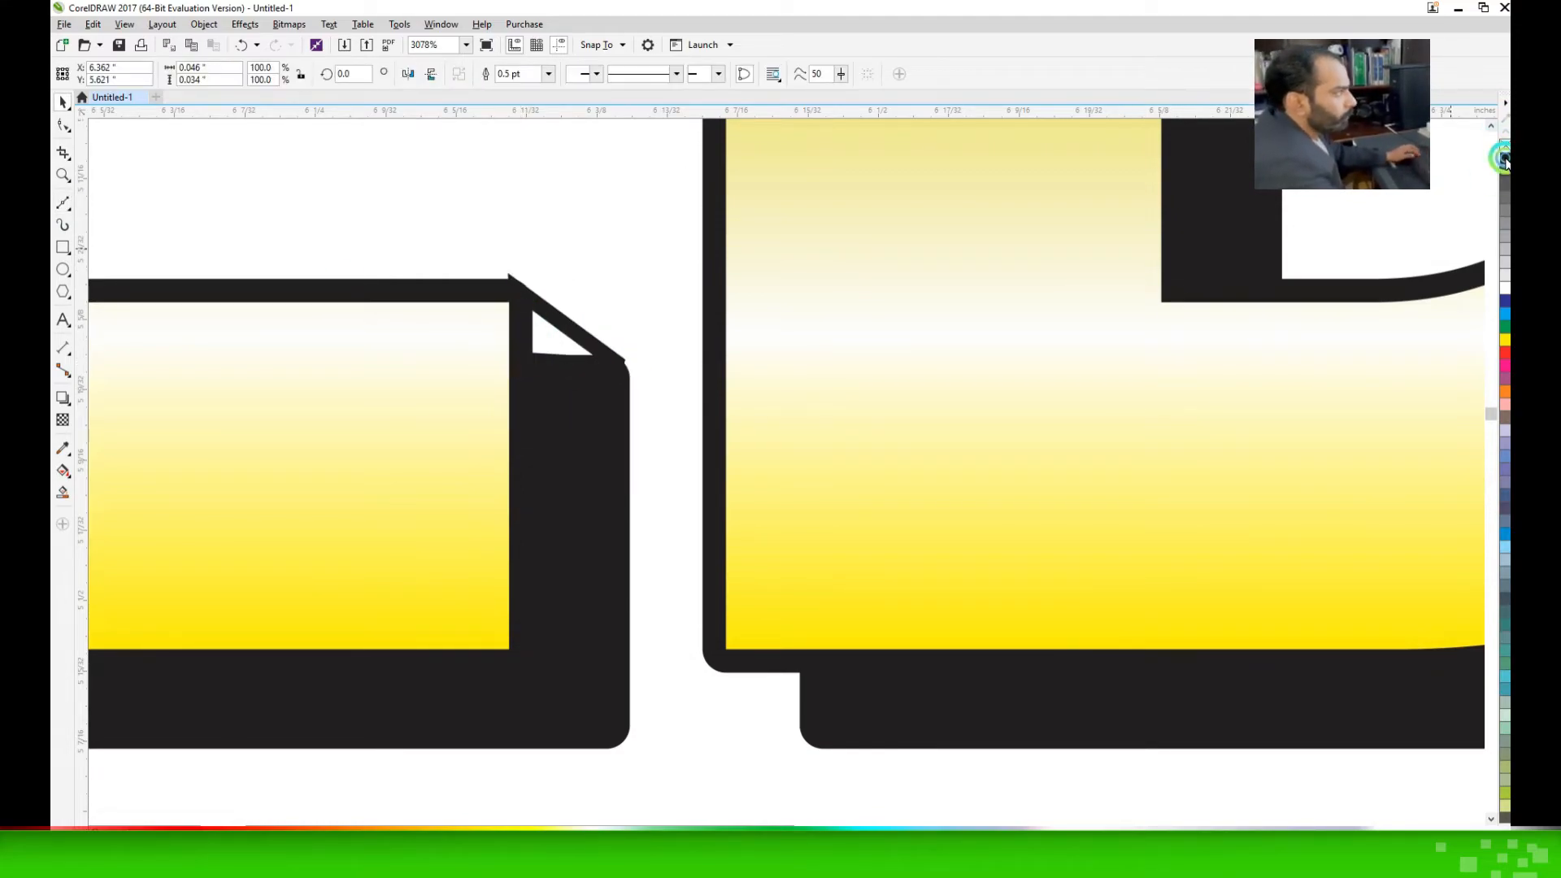
{"action": "right_click", "coordinate": [1505, 147]}
{"action": "left_click", "coordinate": [582, 211]}
Reshape the triangle on the L's foot by moving its nodes onto the rounded corners of letter and shadow
{"action": "scroll", "coordinate": [612, 301], "scroll_direction": "down", "scroll_amount": 2}
{"action": "left_click_drag", "start_coordinate": [543, 262], "coordinate": [665, 327]}
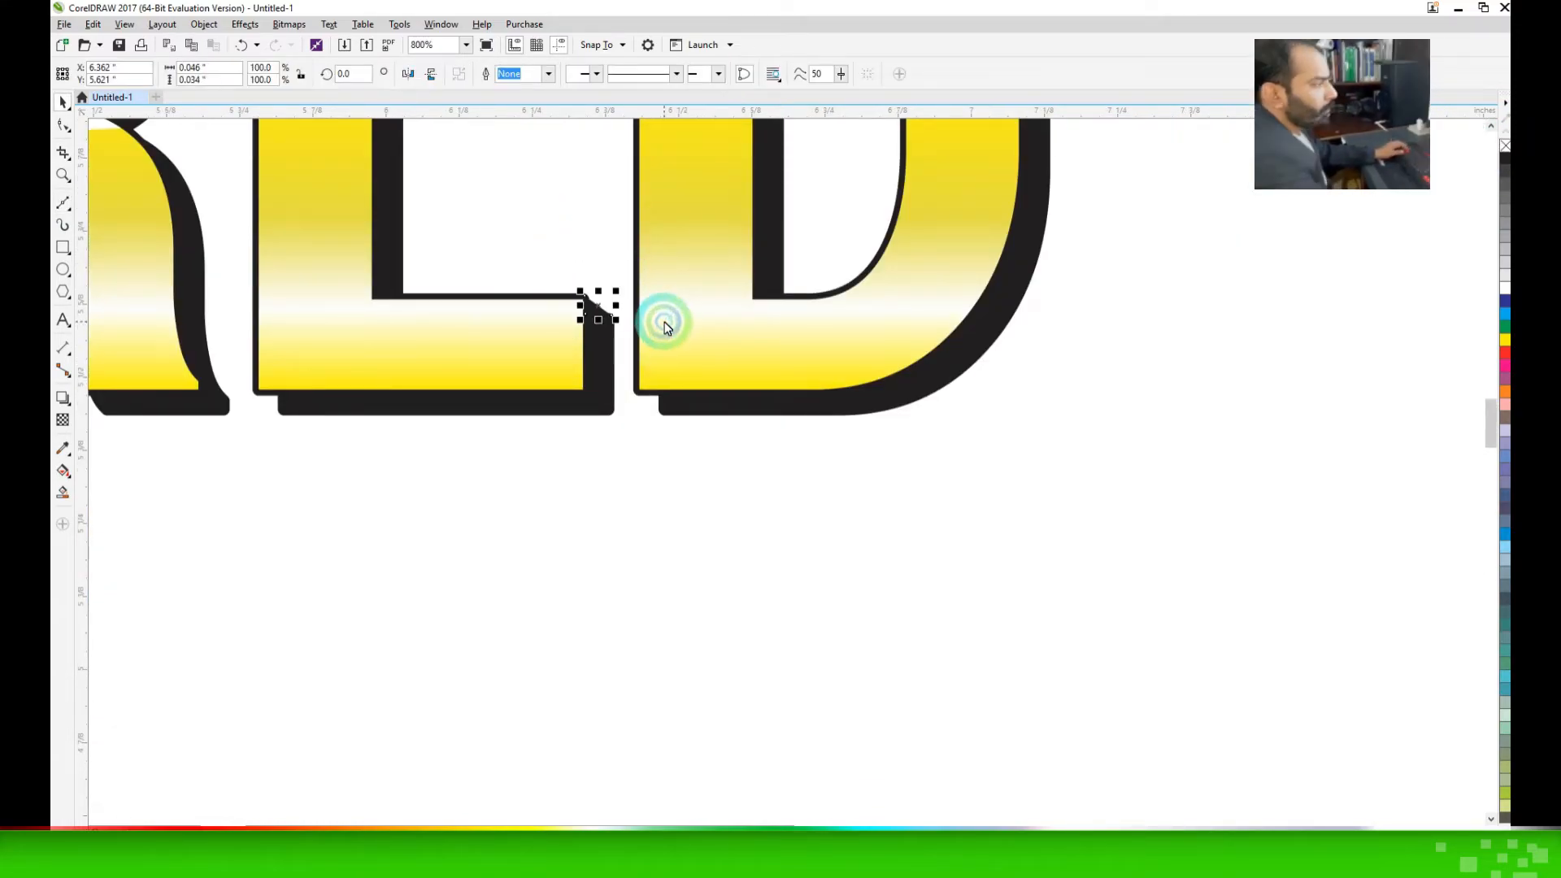
{"action": "scroll", "coordinate": [602, 309], "scroll_direction": "up", "scroll_amount": 5}
{"action": "key", "text": "F10"}
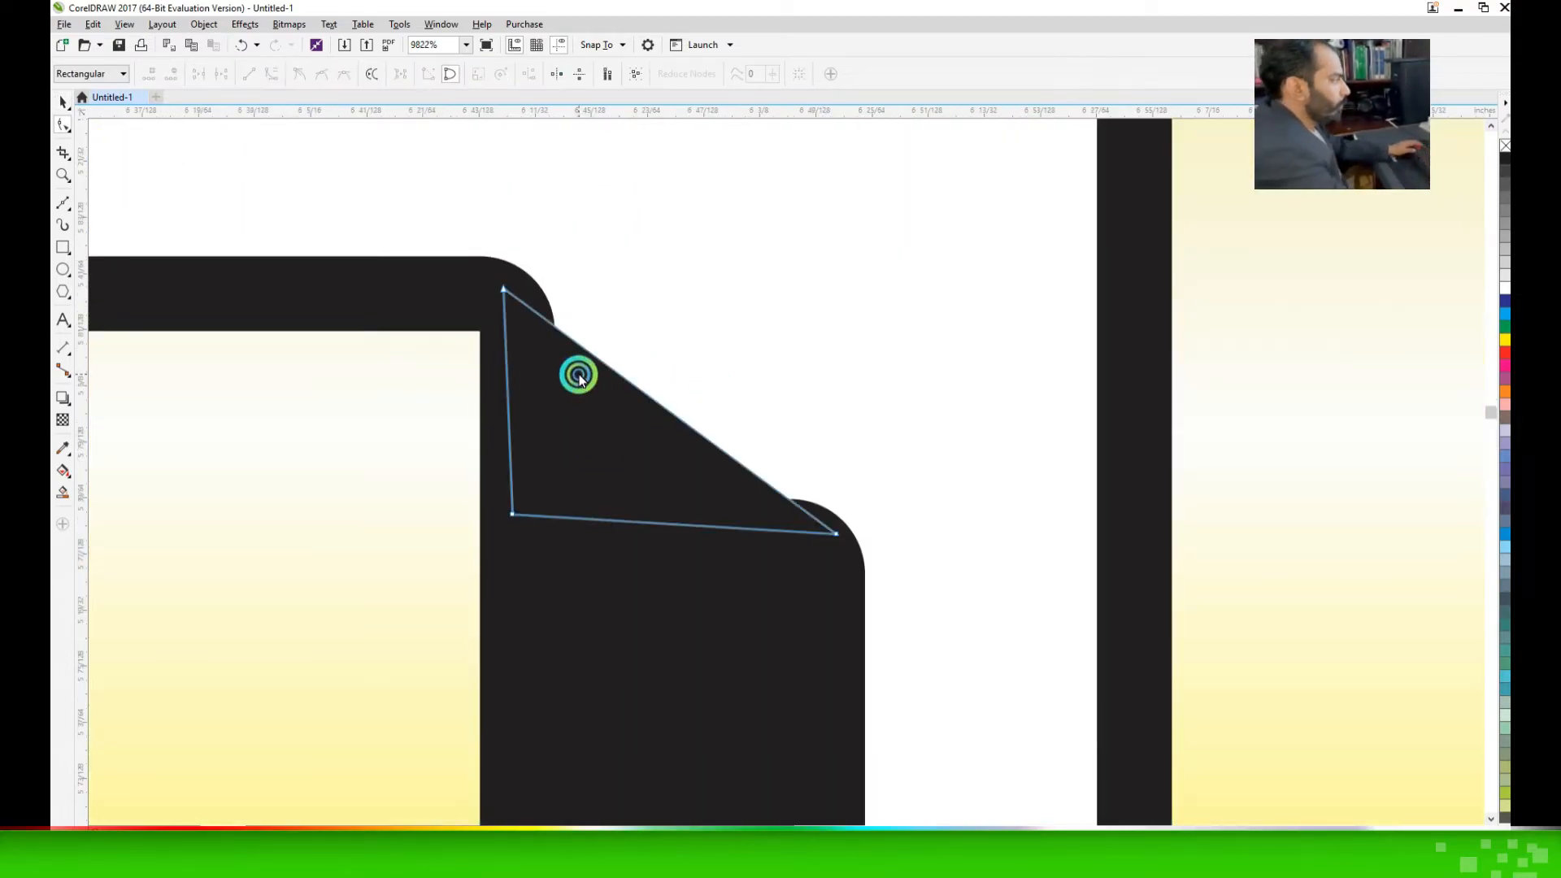
{"action": "left_click_drag", "start_coordinate": [505, 277], "coordinate": [506, 265]}
{"action": "key", "text": "space"}
{"action": "left_click_drag", "start_coordinate": [838, 535], "coordinate": [1101, 633]}
{"action": "left_click", "coordinate": [866, 407]}
Draw a closed triangle about 0.047 by 0.038 inches in the D's lower-left shadow gap, filled black without outline
{"action": "scroll", "coordinate": [866, 407], "scroll_direction": "down", "scroll_amount": 2}
{"action": "scroll", "coordinate": [866, 410], "scroll_direction": "down", "scroll_amount": 1}
{"action": "key", "text": "F5"}
{"action": "left_click", "coordinate": [469, 319]}
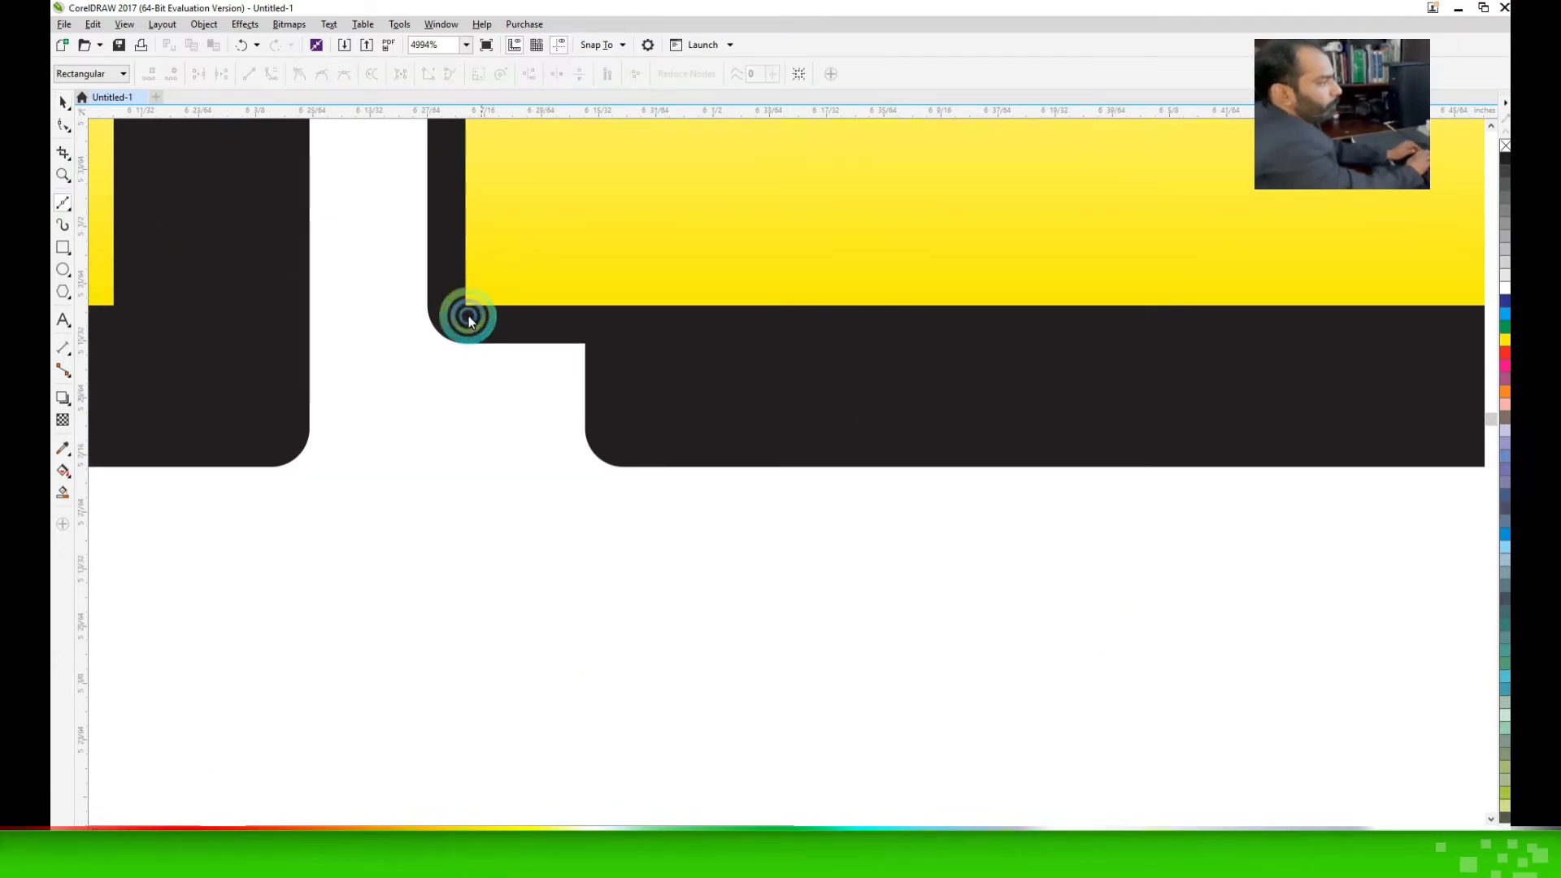
{"action": "left_click", "coordinate": [605, 460]}
{"action": "left_click", "coordinate": [608, 319]}
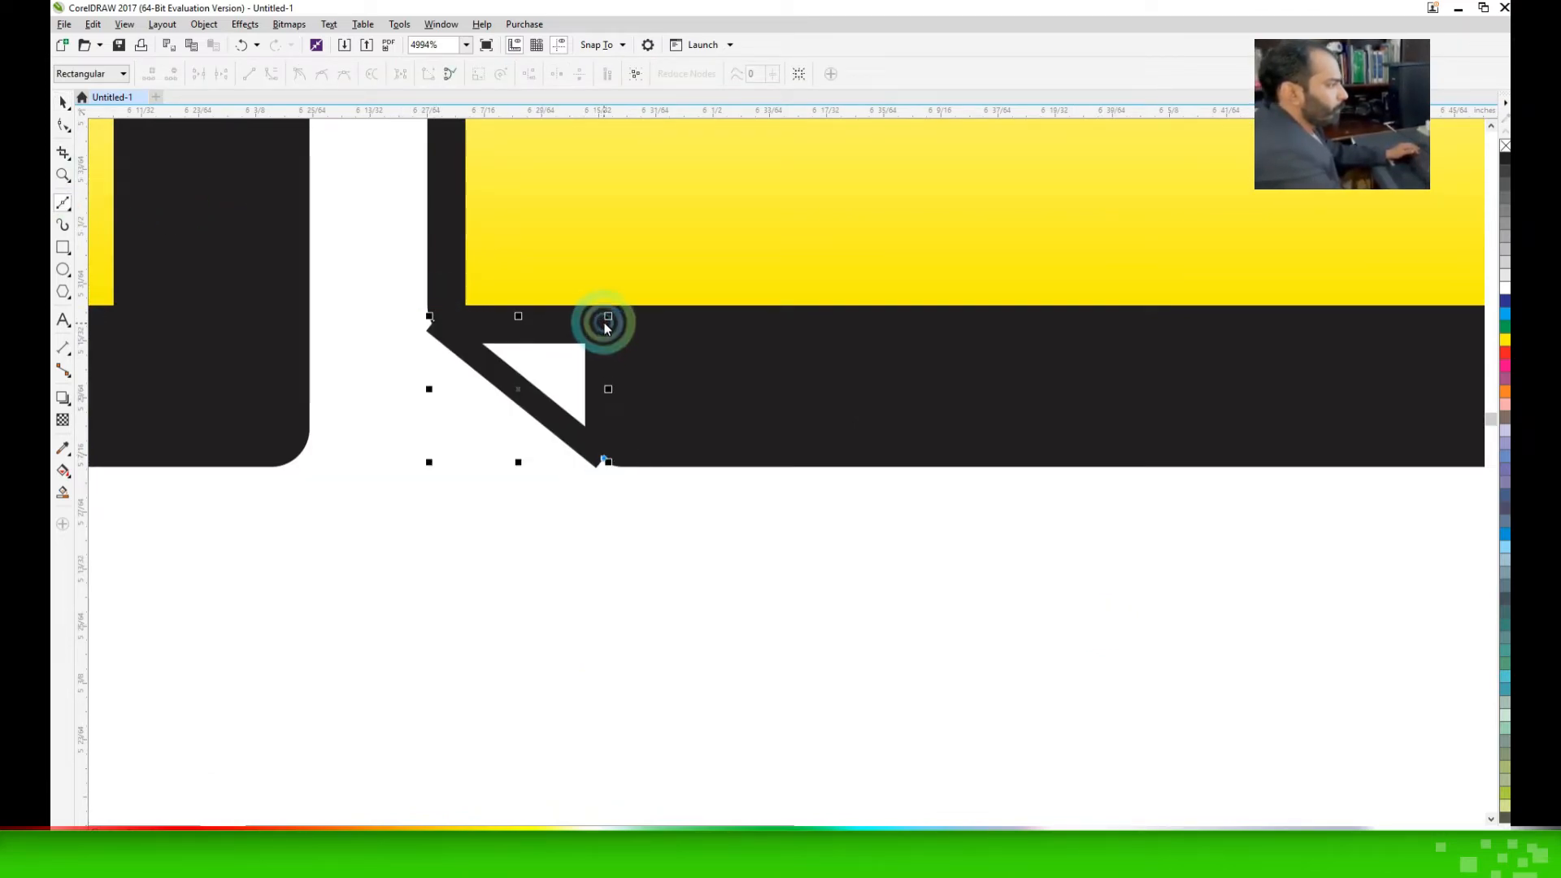
{"action": "left_click", "coordinate": [430, 318]}
{"action": "left_click", "coordinate": [1501, 160]}
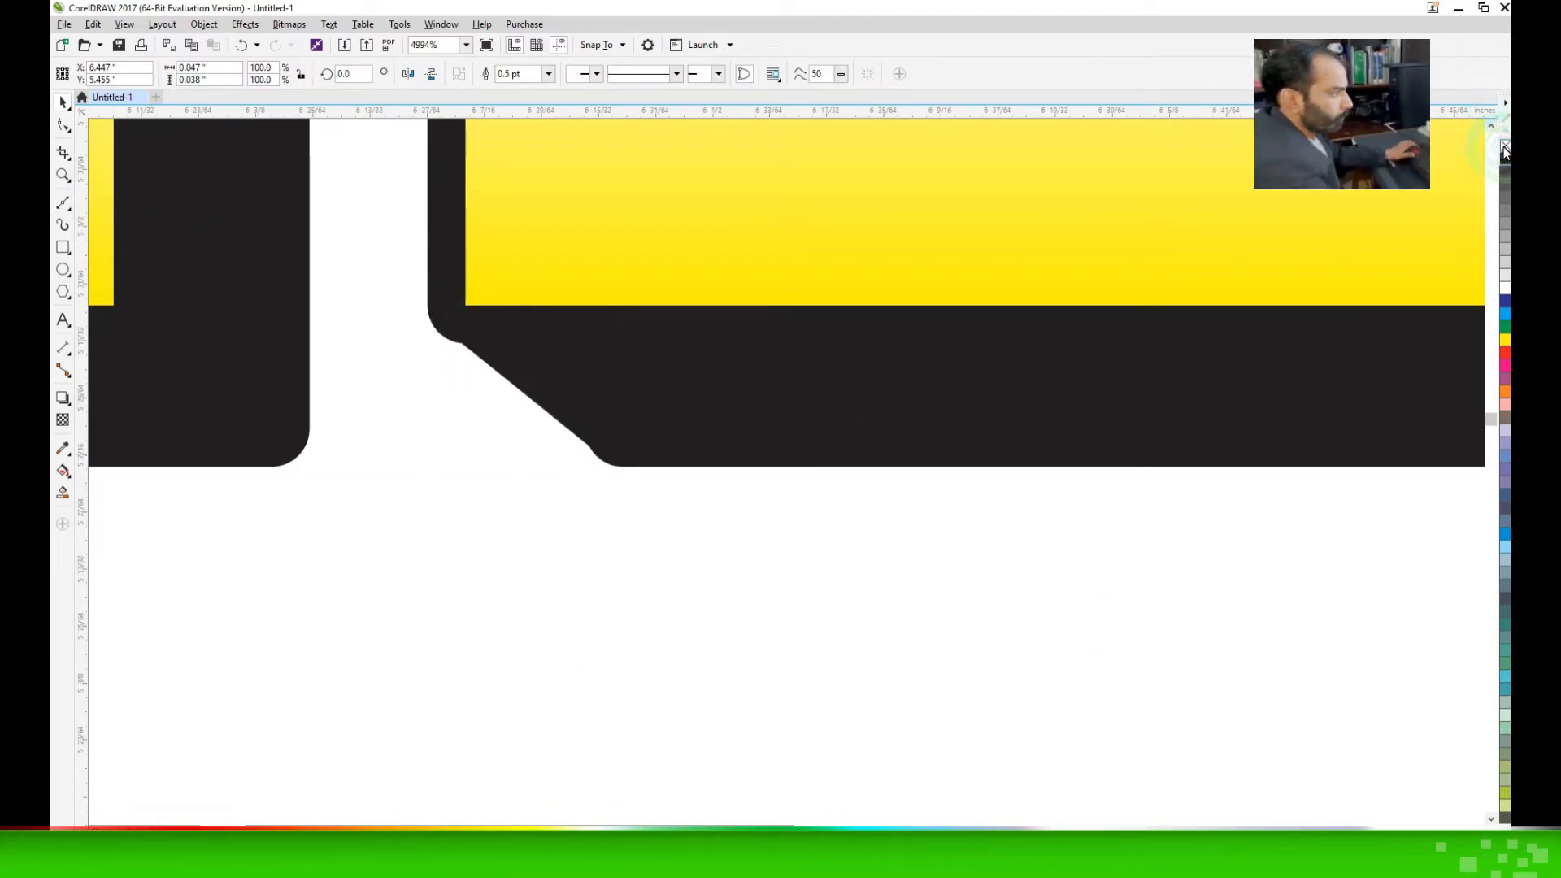
Move the outer nodes of the D's lower-left triangle onto the curved edges of the letter's border and shadow
{"action": "key", "text": "F10"}
{"action": "left_click", "coordinate": [561, 345]}
{"action": "left_click_drag", "start_coordinate": [699, 489], "coordinate": [700, 489]}
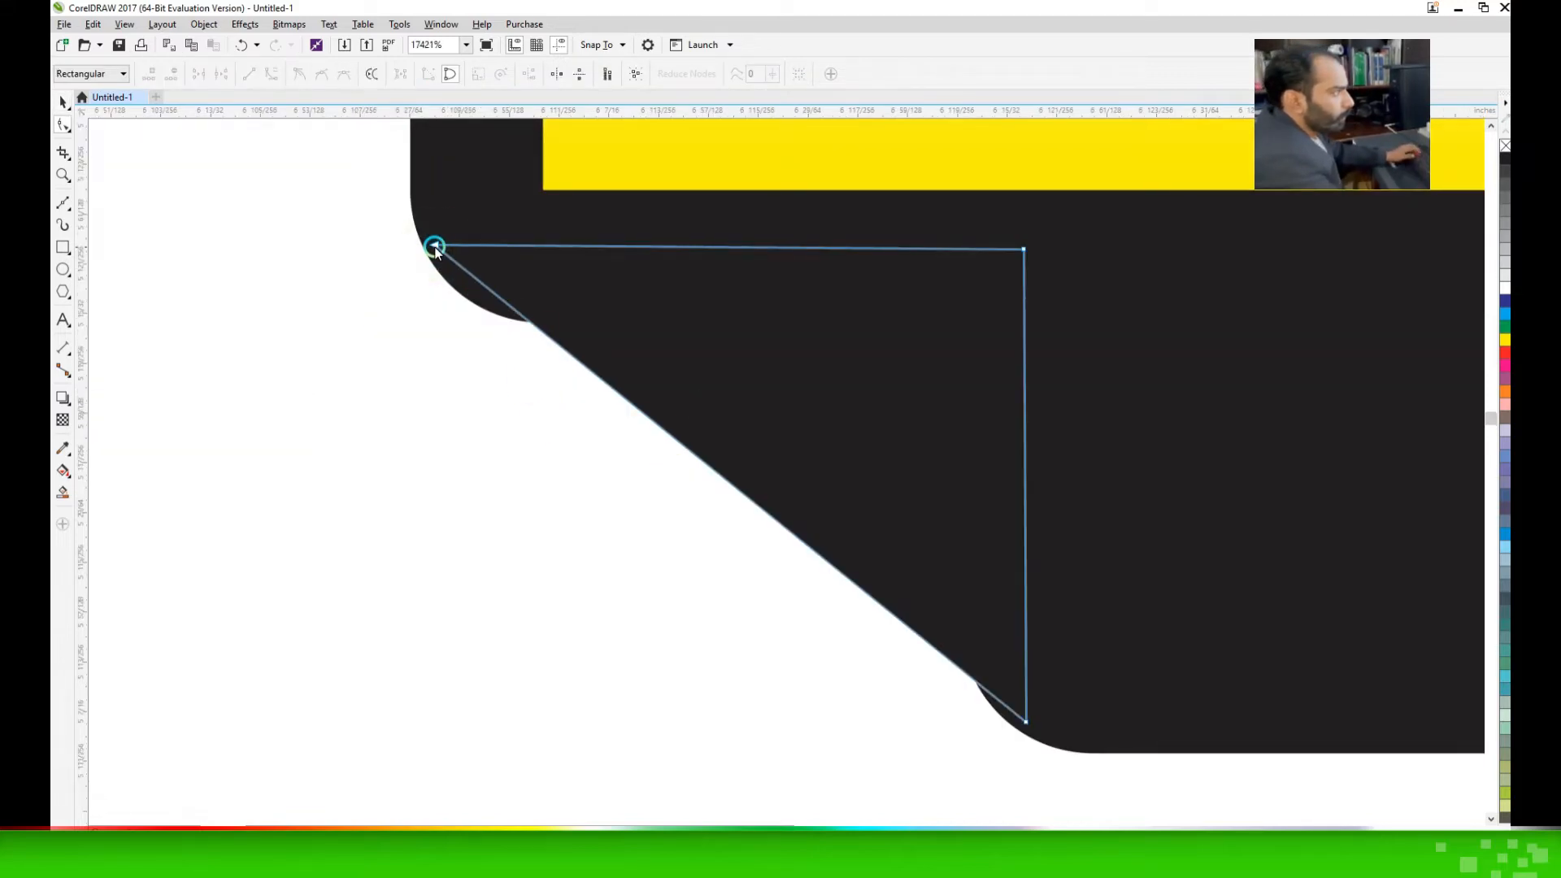
{"action": "left_click_drag", "start_coordinate": [436, 246], "coordinate": [422, 245]}
{"action": "left_click_drag", "start_coordinate": [1024, 723], "coordinate": [1027, 732]}
{"action": "scroll", "coordinate": [767, 651], "scroll_direction": "down", "scroll_amount": 10}
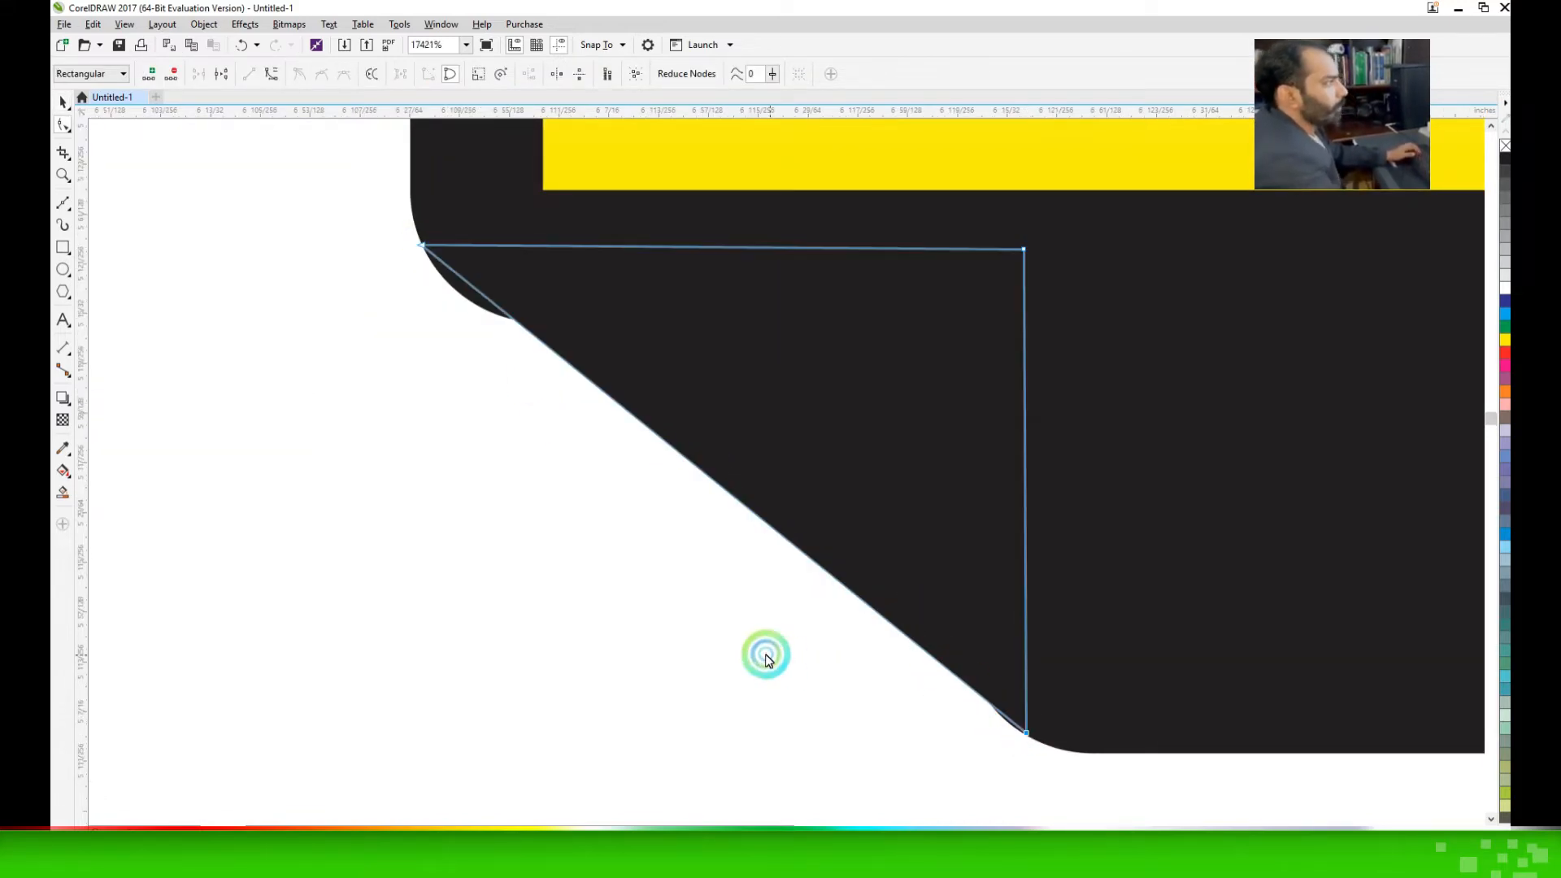
Draw a closed triangle about 0.045 by 0.037 inches in the L's lower-left shadow gap, filled black without outline
{"action": "left_click_drag", "start_coordinate": [707, 506], "coordinate": [707, 506]}
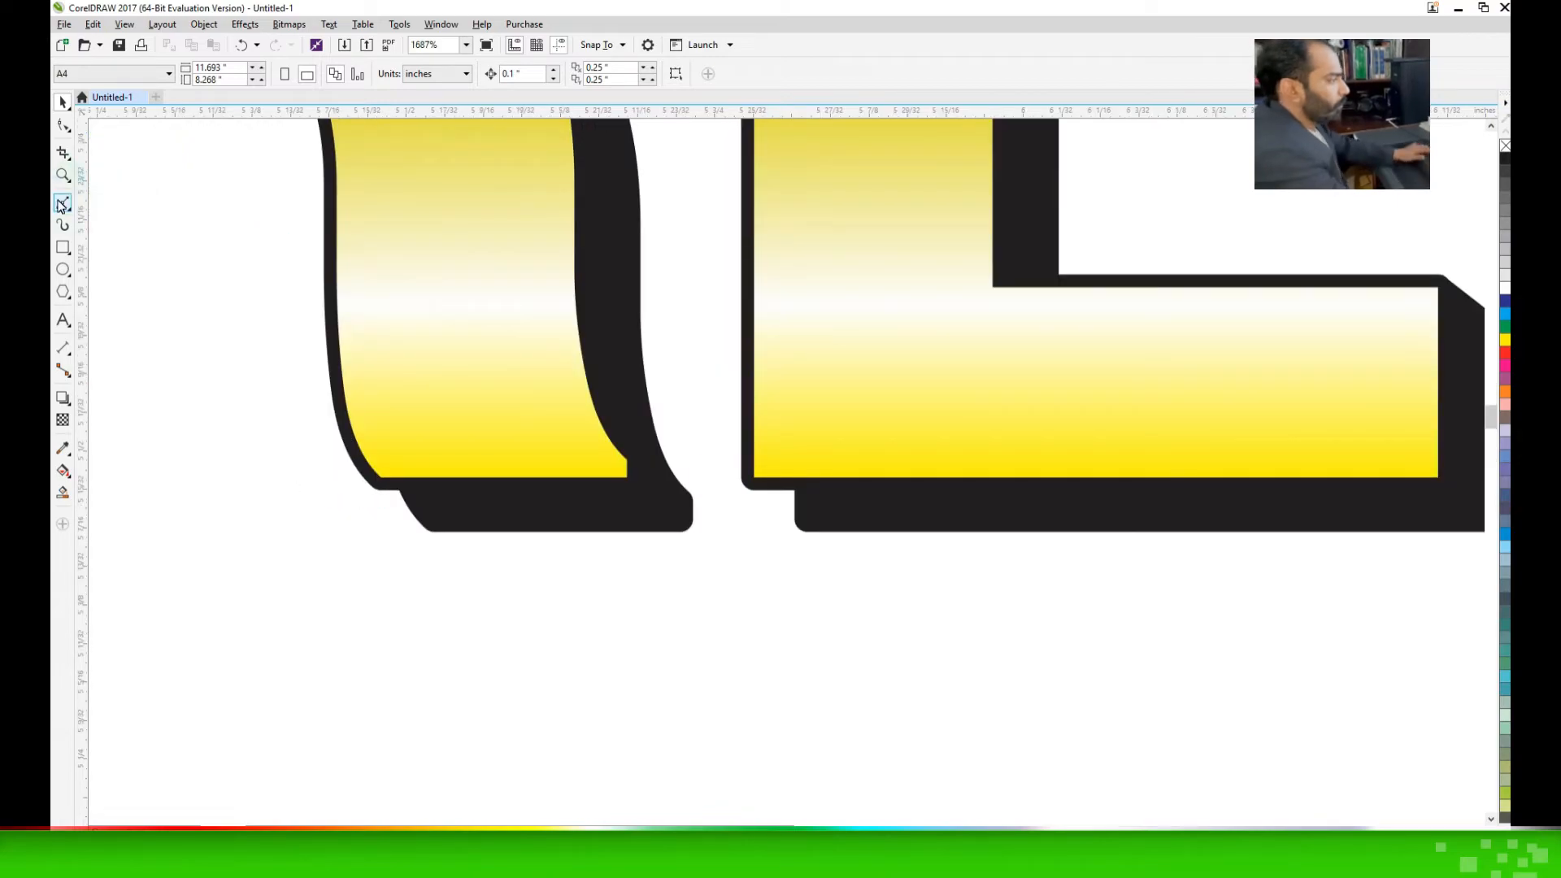
{"action": "left_click_drag", "start_coordinate": [610, 411], "coordinate": [1070, 595]}
{"action": "left_click", "coordinate": [626, 518]}
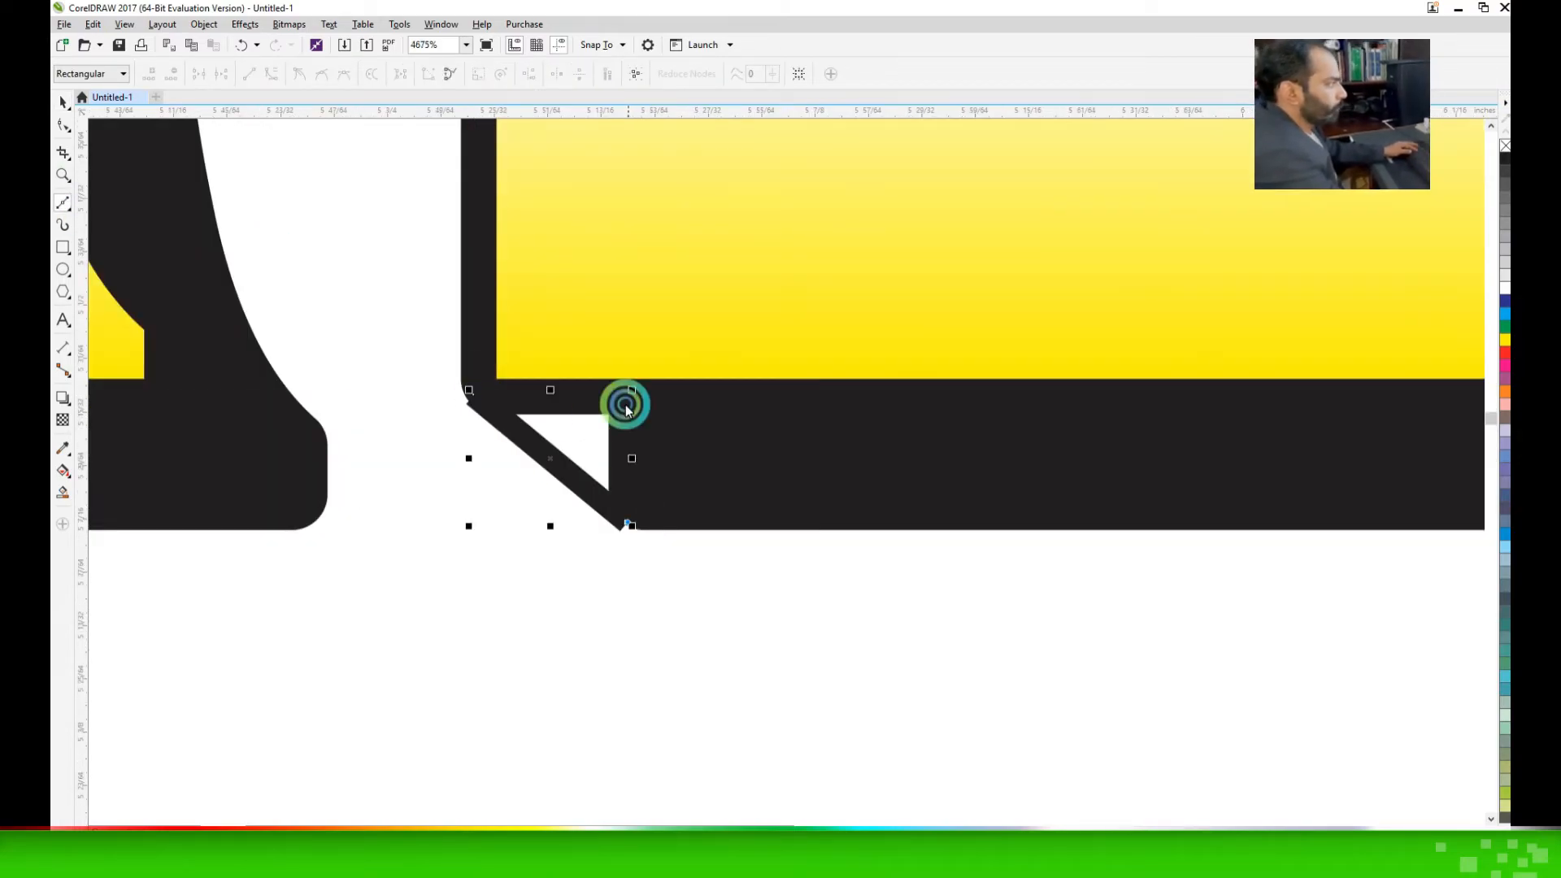
{"action": "left_click", "coordinate": [624, 398]}
{"action": "left_click", "coordinate": [473, 395]}
{"action": "key", "text": "space"}
{"action": "left_click", "coordinate": [1506, 156]}
{"action": "right_click", "coordinate": [1506, 149]}
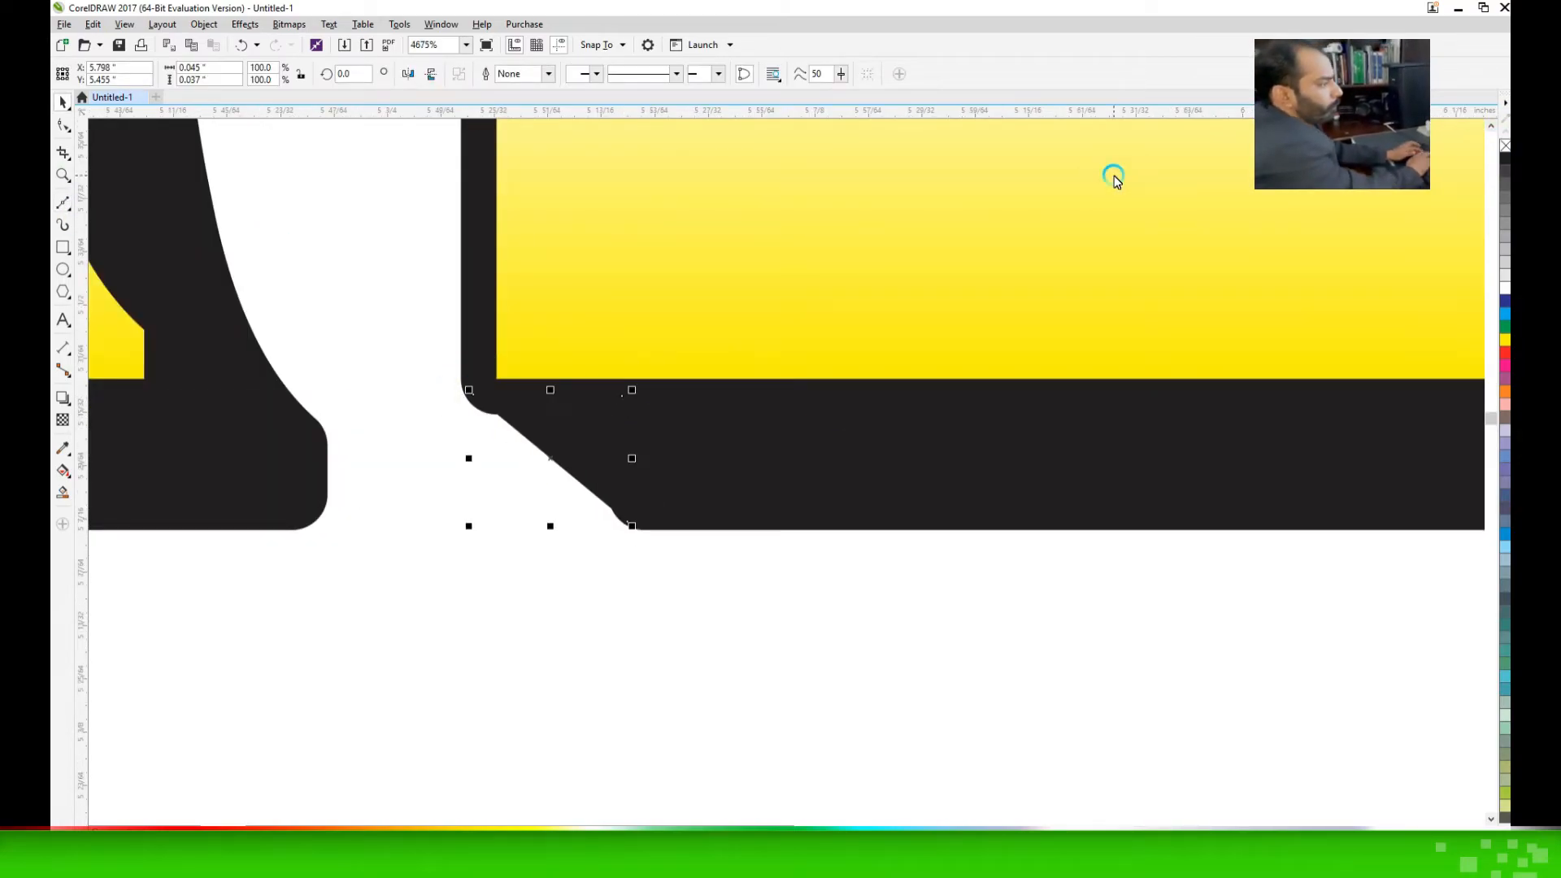
Move the outer node of the L's lower-left triangle onto the edge of the letter's rounded corner
{"action": "scroll", "coordinate": [392, 455], "scroll_direction": "up", "scroll_amount": 2}
{"action": "double_click", "coordinate": [762, 394]}
{"action": "left_click_drag", "start_coordinate": [577, 321], "coordinate": [564, 324]}
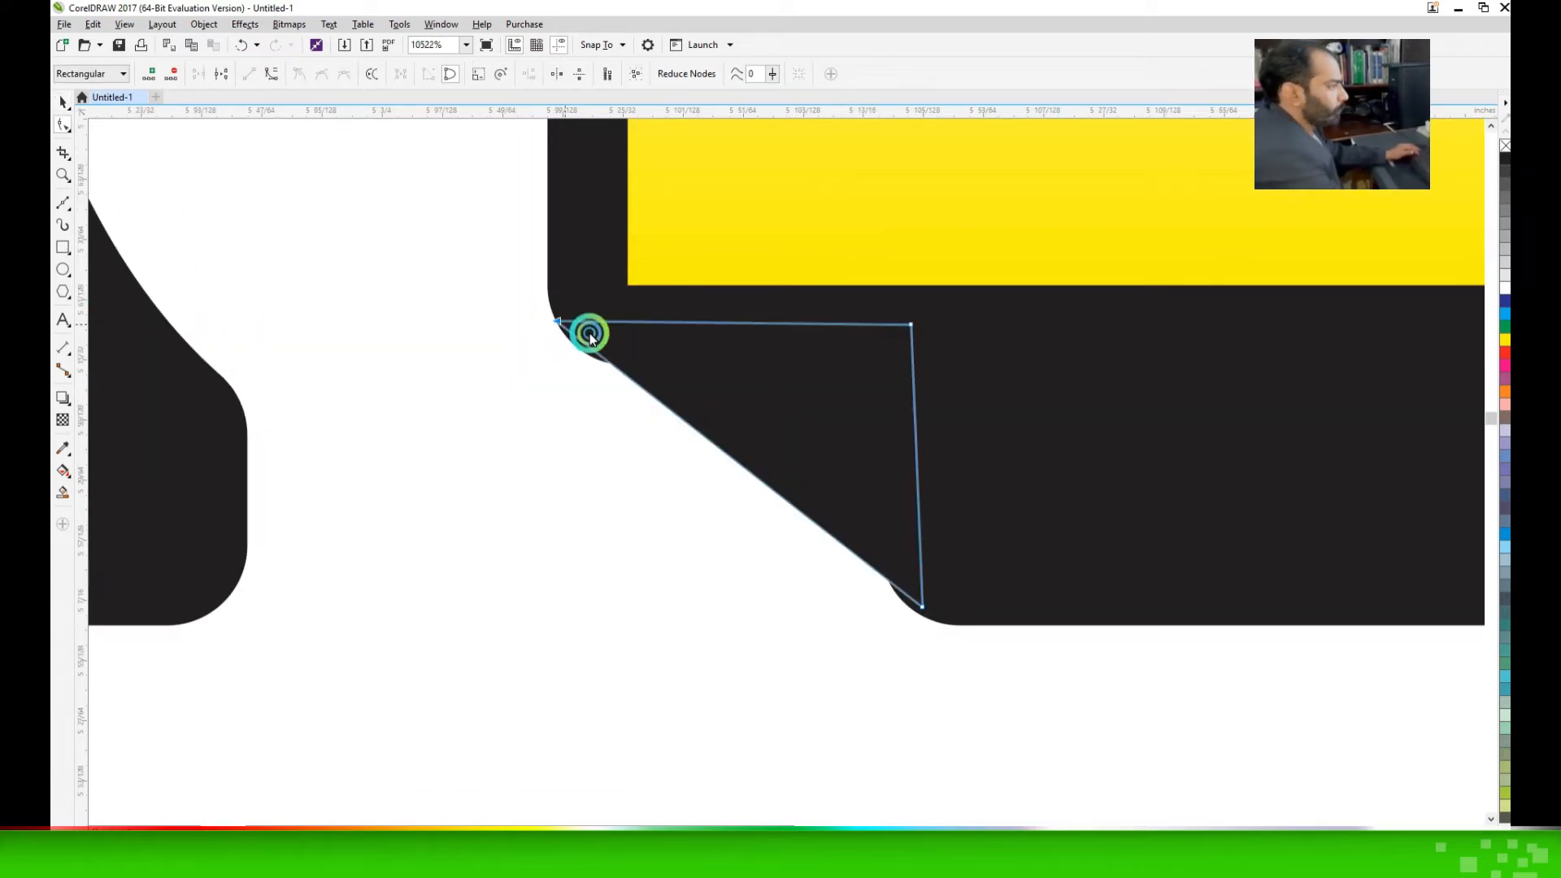
{"action": "left_click", "coordinate": [668, 654]}
{"action": "key", "text": "space"}
Draw a closed triangle across the shadow gap at the lower left of the R's curved leg, filled black without outline
{"action": "scroll", "coordinate": [348, 359], "scroll_direction": "down", "scroll_amount": 4}
{"action": "scroll", "coordinate": [446, 373], "scroll_direction": "up", "scroll_amount": 3}
{"action": "key", "text": "F10"}
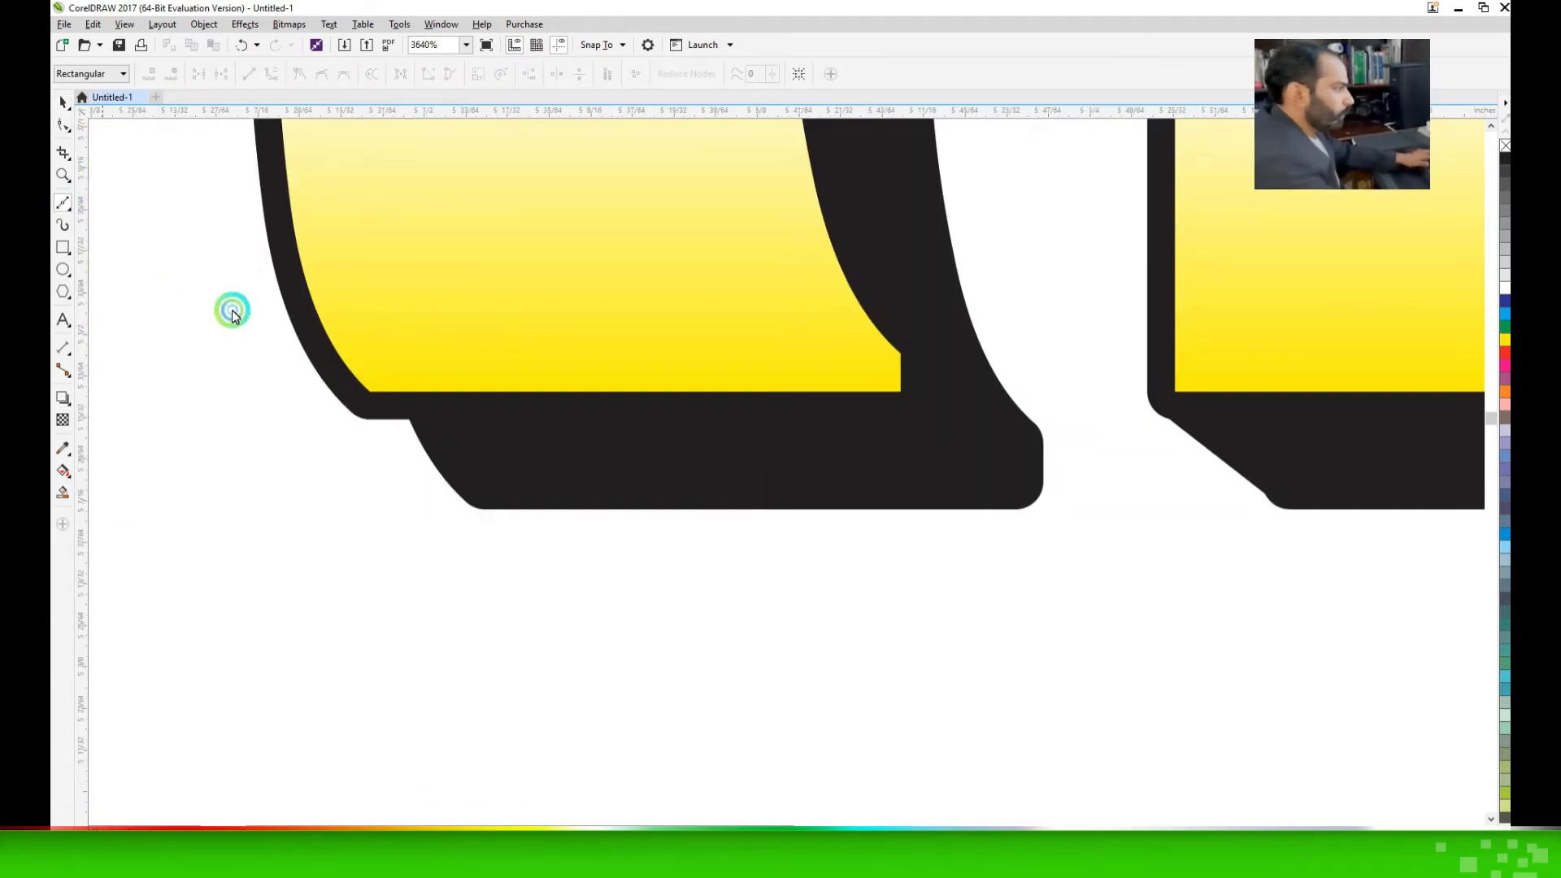
{"action": "scroll", "coordinate": [350, 300], "scroll_direction": "up", "scroll_amount": 1}
{"action": "left_click", "coordinate": [625, 559]}
{"action": "left_click", "coordinate": [522, 284]}
{"action": "left_click", "coordinate": [345, 280]}
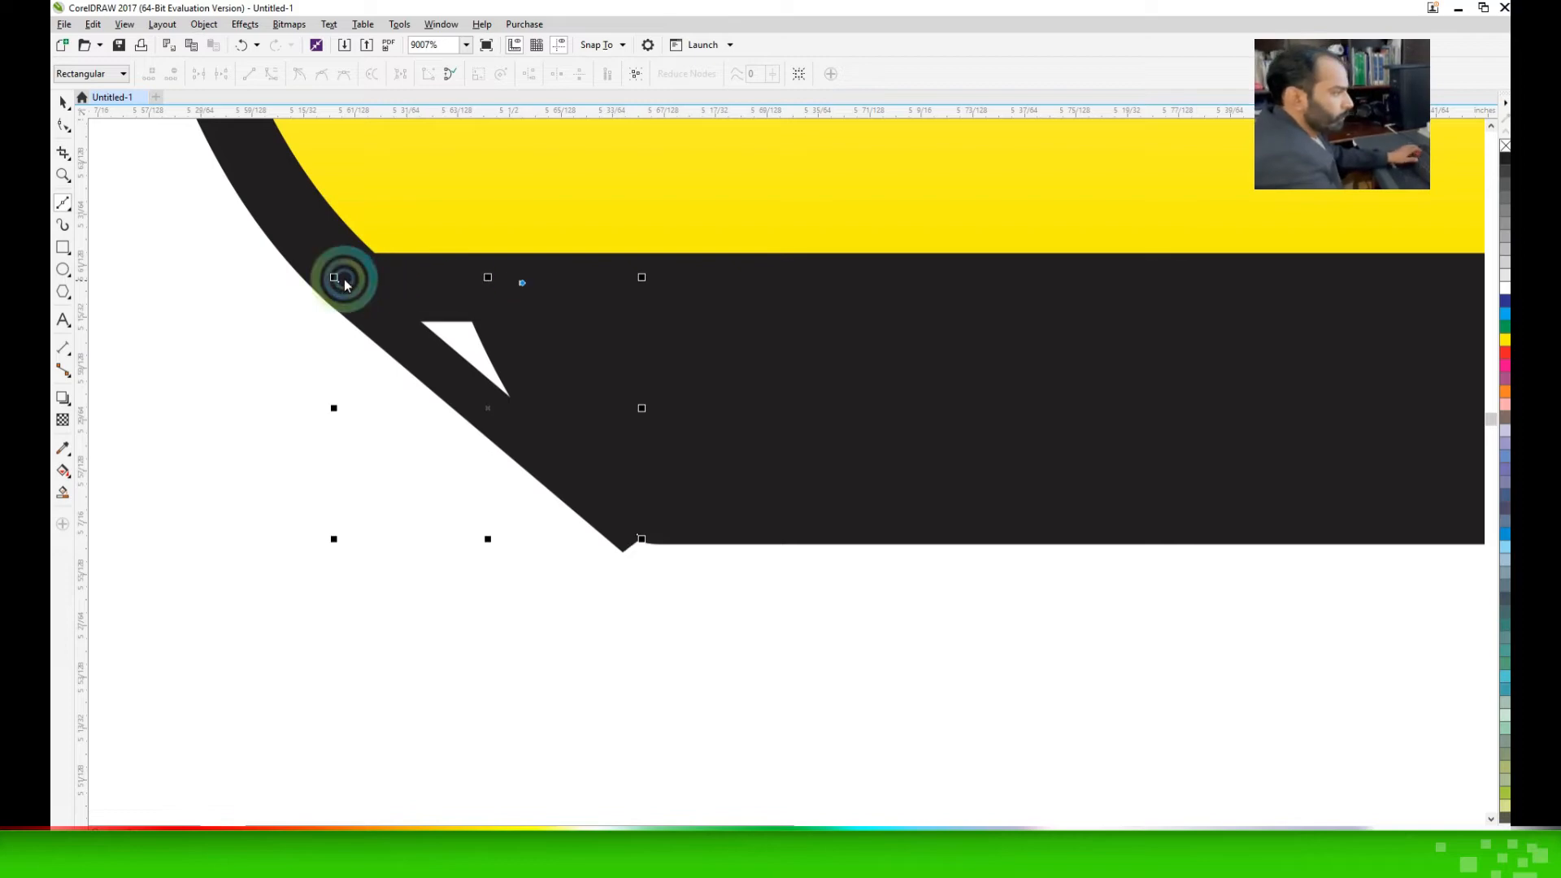
{"action": "left_click", "coordinate": [1506, 158]}
{"action": "right_click", "coordinate": [1505, 146]}
Adjust the outer nodes of the triangle on the R's curved leg to fit the edges of border and shadow
{"action": "key", "text": "F10"}
{"action": "mouse_move", "coordinate": [340, 282]}
{"action": "left_mouse_down"}
{"action": "mouse_move", "coordinate": [319, 284]}
{"action": "mouse_move", "coordinate": [325, 303]}
{"action": "left_mouse_up"}
{"action": "left_click_drag", "start_coordinate": [639, 536], "coordinate": [627, 535]}
{"action": "key", "text": "space"}
{"action": "key", "text": "Escape"}
Draw a closed triangle about 0.045 by 0.038 inches at the lower left of the R's stem, filled black without outline
{"action": "scroll", "coordinate": [648, 480], "scroll_direction": "down", "scroll_amount": 4}
{"action": "key", "text": "F2"}
{"action": "key", "text": "F2"}
{"action": "left_click_drag", "start_coordinate": [342, 409], "coordinate": [860, 638]}
{"action": "key", "text": "F10"}
{"action": "left_click", "coordinate": [381, 324]}
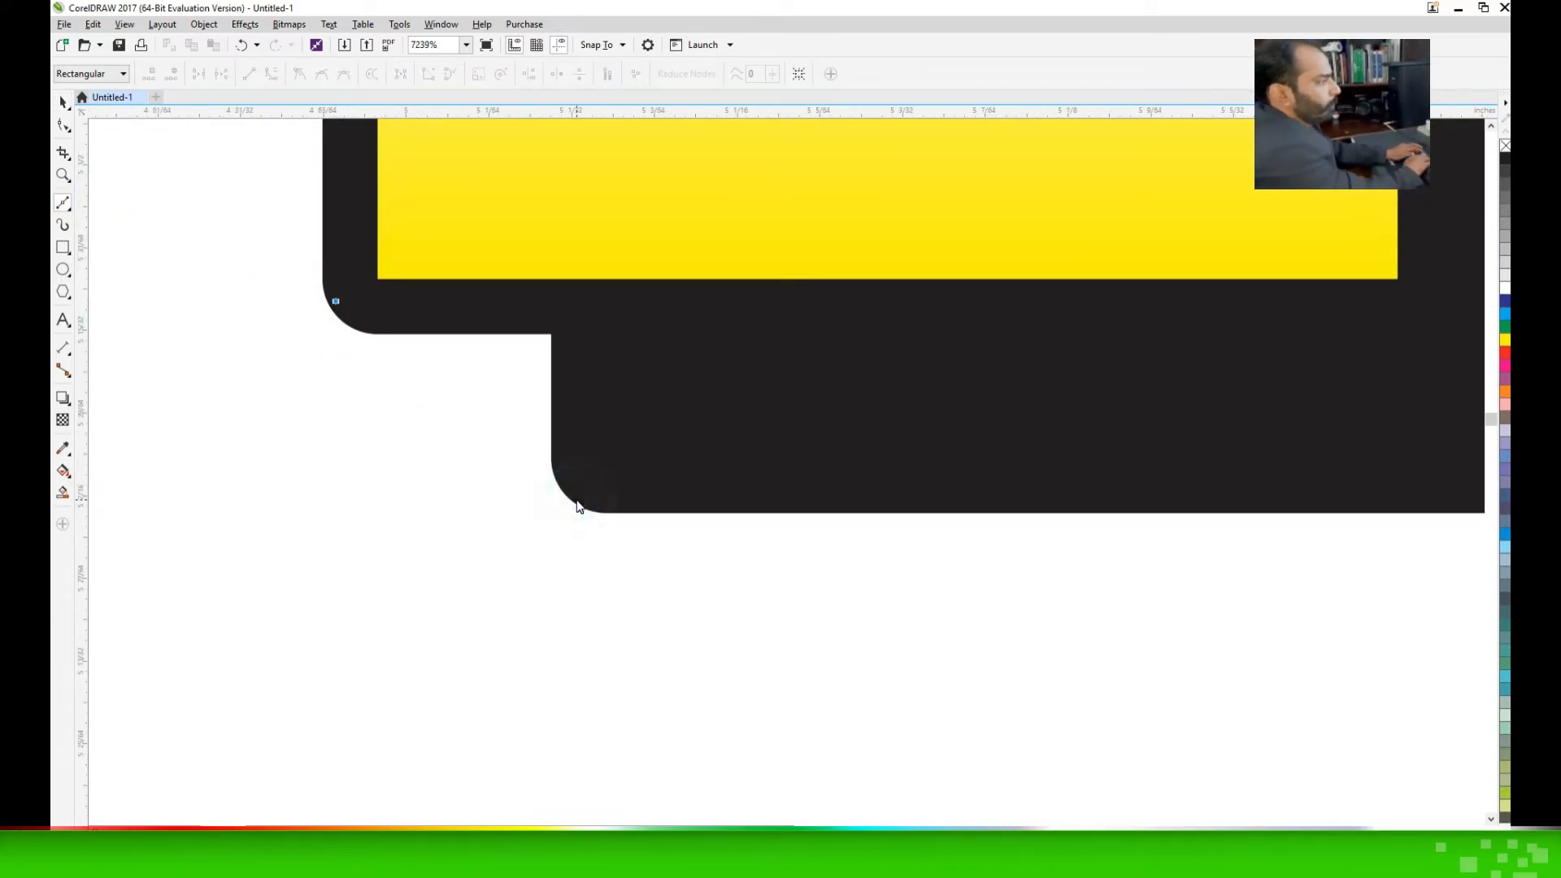
{"action": "left_click", "coordinate": [577, 501]}
{"action": "left_click", "coordinate": [575, 305]}
{"action": "left_click", "coordinate": [335, 300]}
{"action": "key", "text": "space"}
{"action": "left_click", "coordinate": [1505, 159]}
{"action": "right_click", "coordinate": [1506, 146]}
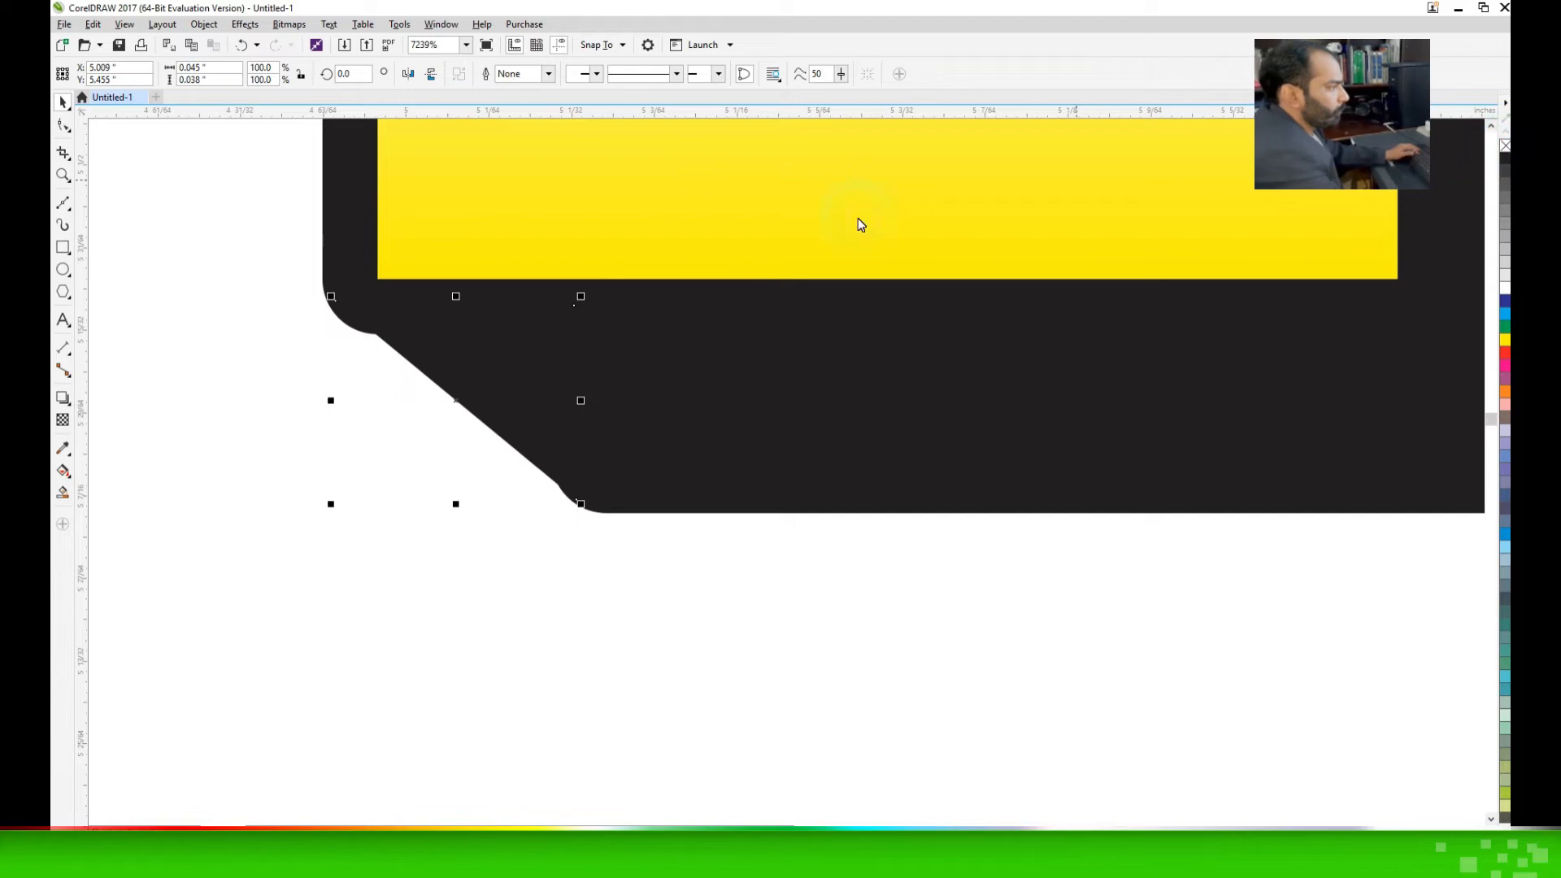
Fit the outer nodes of the R stem's triangle to the rounded corners of the letter's border and shadow
{"action": "key", "text": "F10"}
{"action": "left_click", "coordinate": [340, 320]}
{"action": "left_click", "coordinate": [577, 499]}
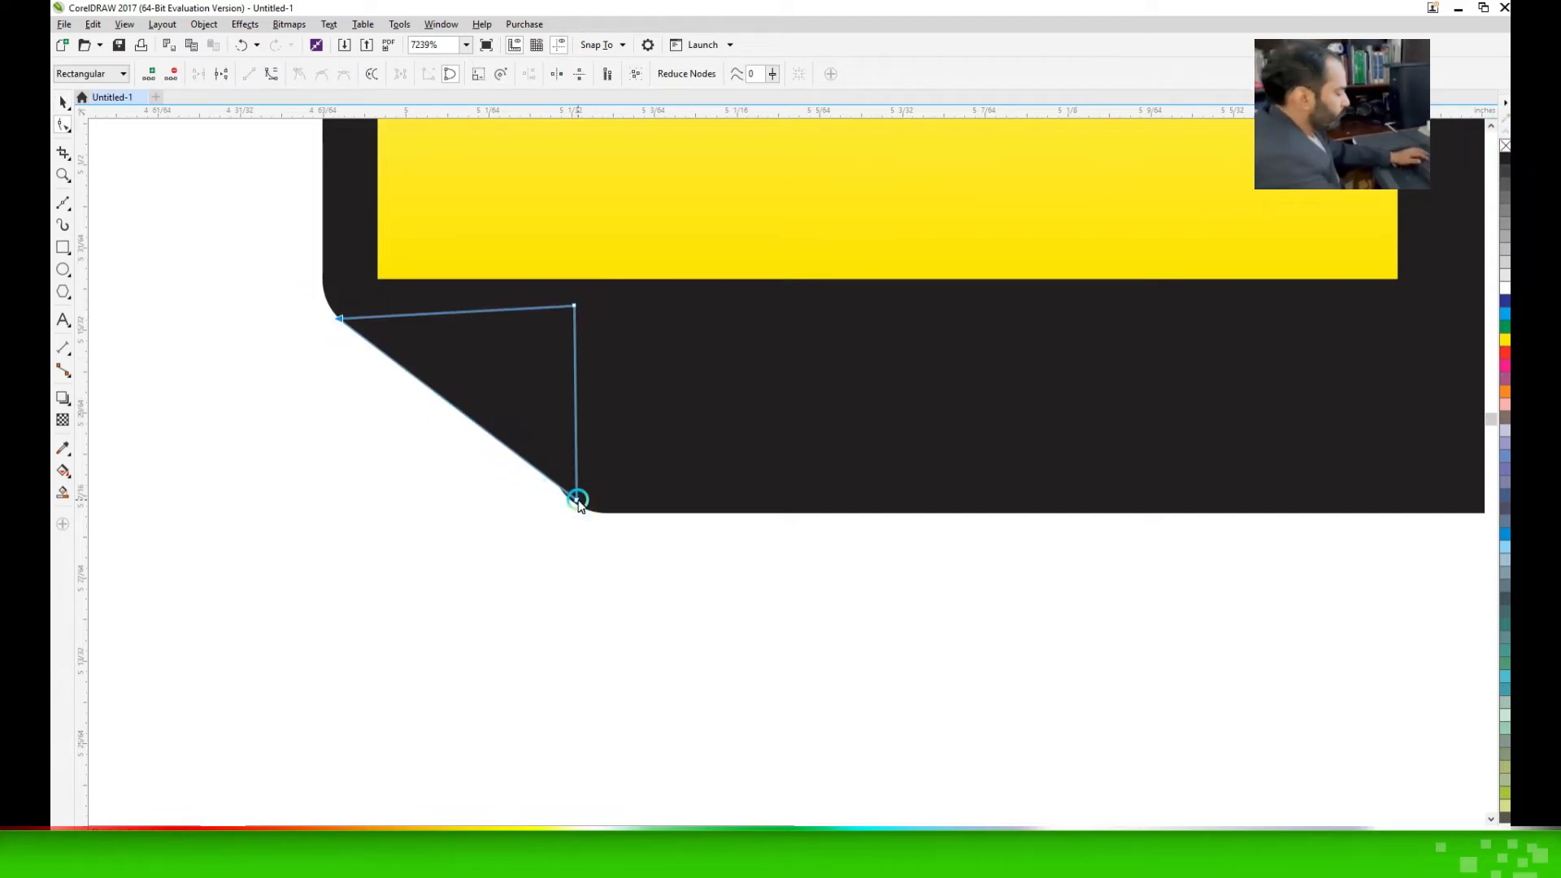
{"action": "left_click_drag", "start_coordinate": [569, 501], "coordinate": [569, 496]}
{"action": "key", "text": "space"}
{"action": "left_click", "coordinate": [603, 584]}
Draw a closed triangle about 0.044 by 0.042 inches at the W's first lower-left corner, filled black without outline
{"action": "scroll", "coordinate": [561, 470], "scroll_direction": "down", "scroll_amount": 6}
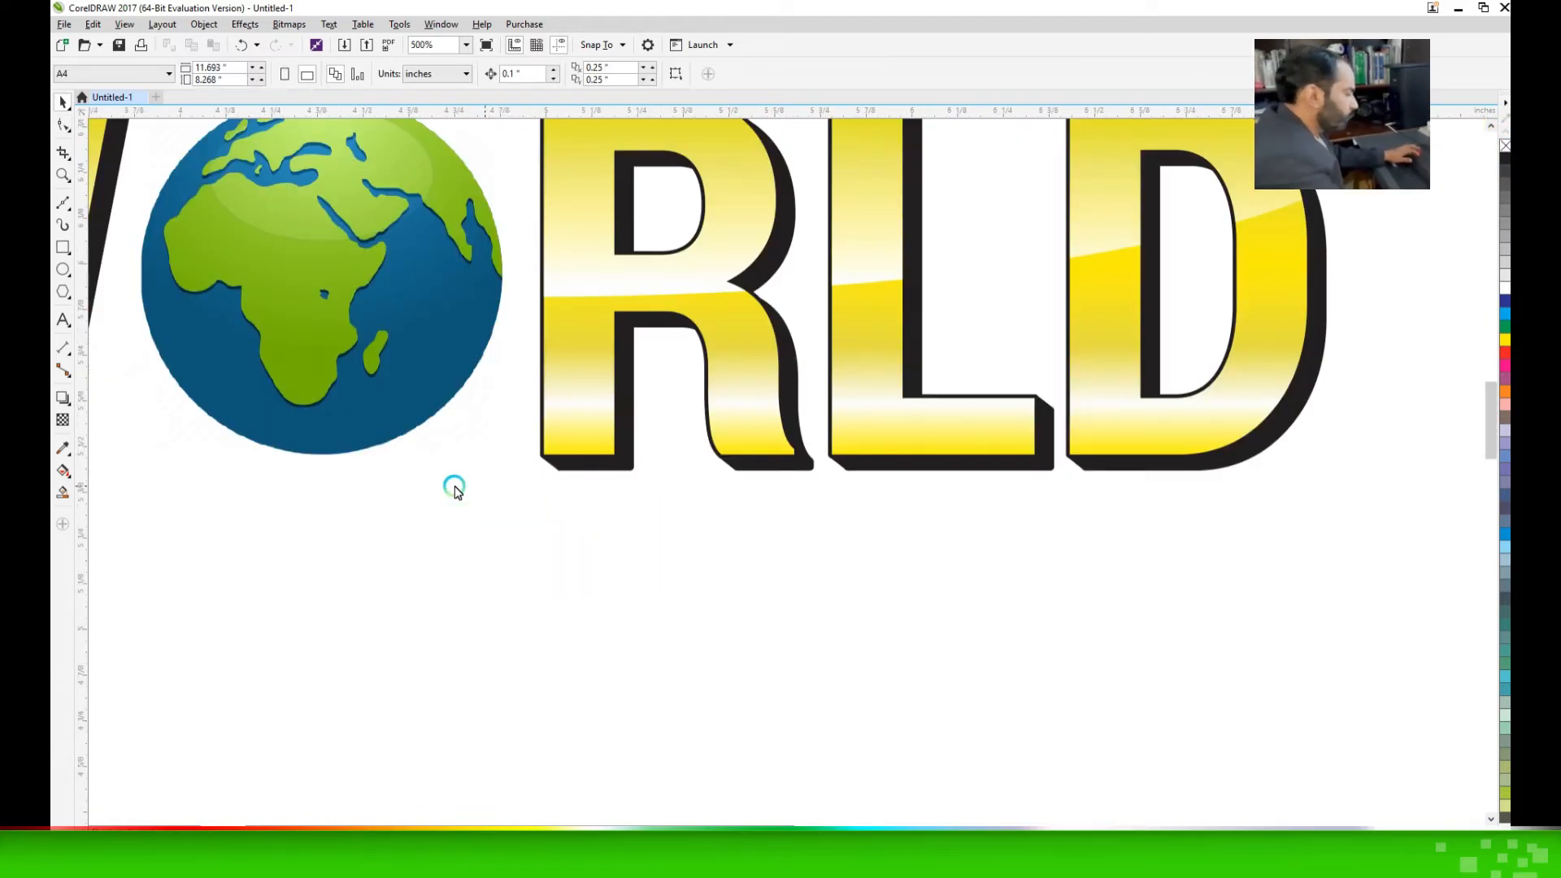
{"action": "left_click_drag", "start_coordinate": [269, 438], "coordinate": [457, 521]}
{"action": "key", "text": "F2"}
{"action": "left_click_drag", "start_coordinate": [293, 498], "coordinate": [820, 627]}
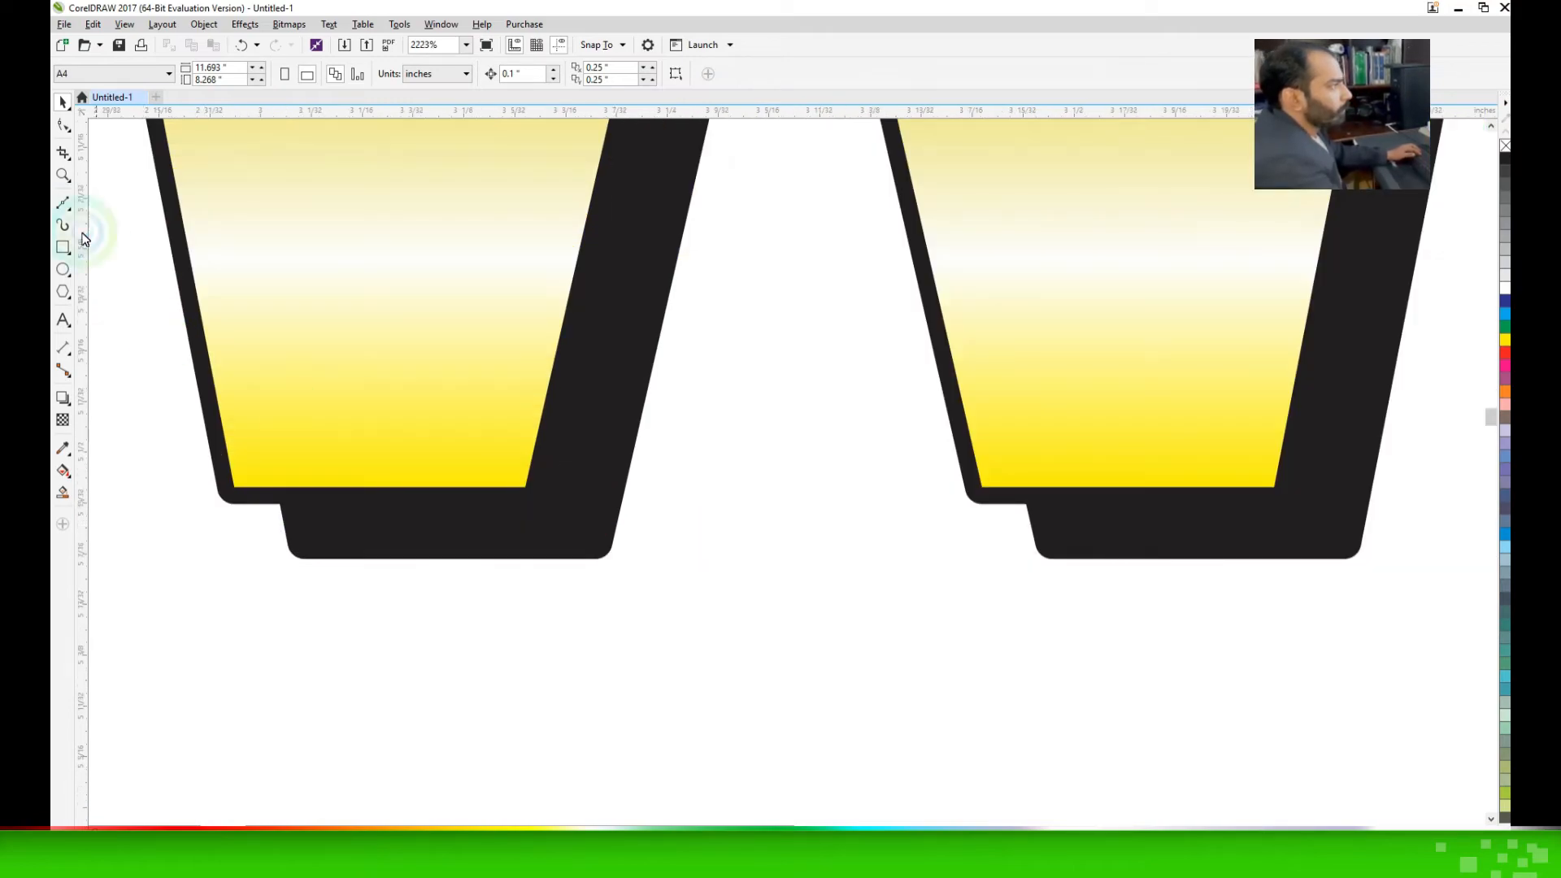
{"action": "left_click", "coordinate": [63, 200]}
{"action": "left_click", "coordinate": [232, 503]}
{"action": "left_click", "coordinate": [290, 491]}
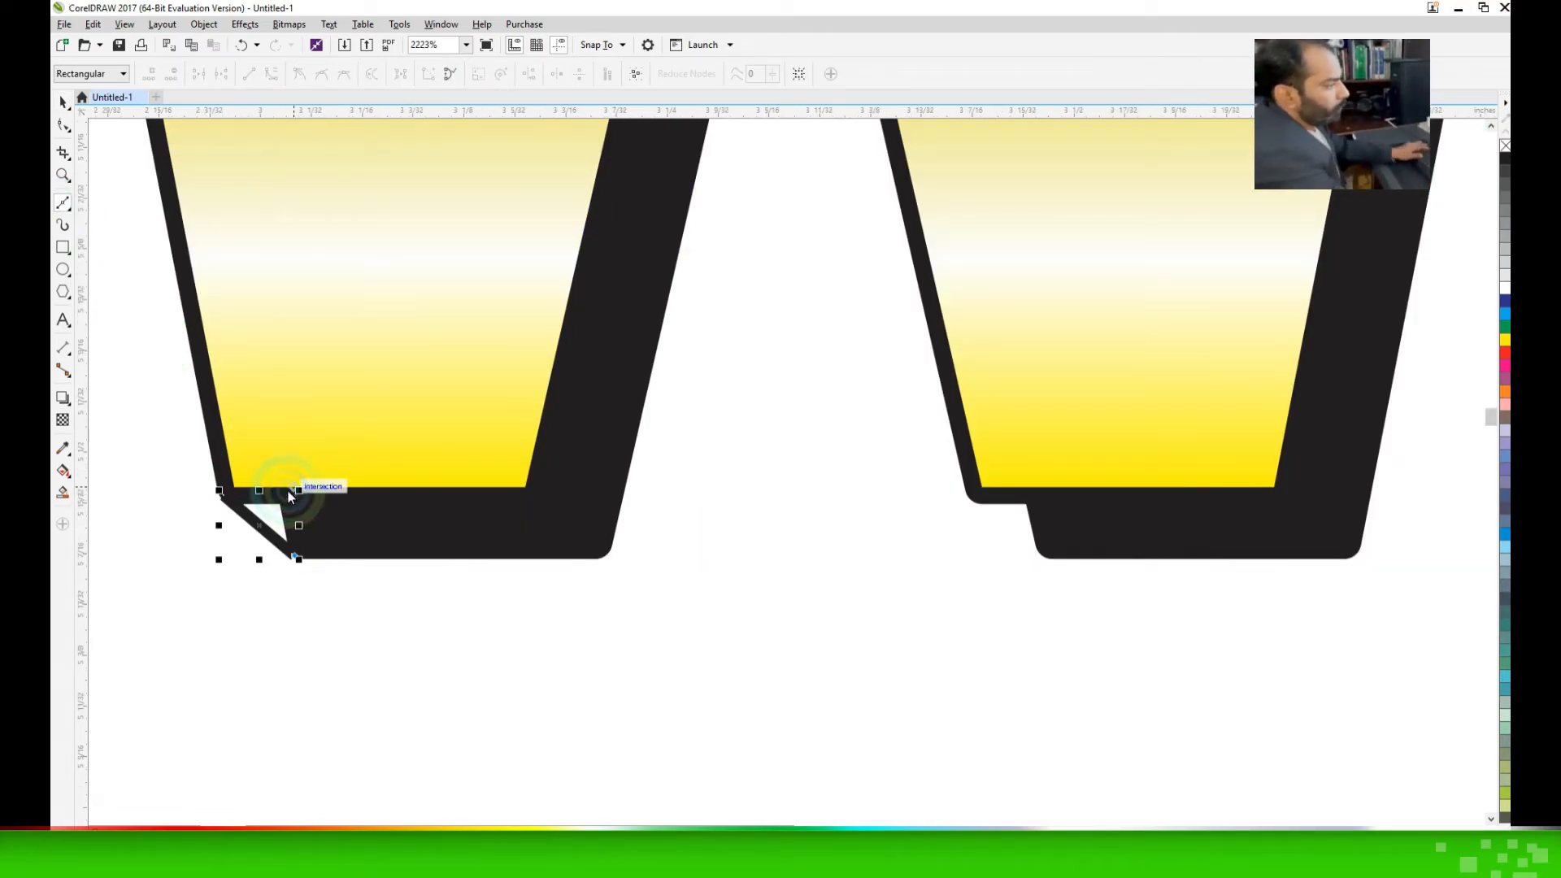
{"action": "key", "text": "space"}
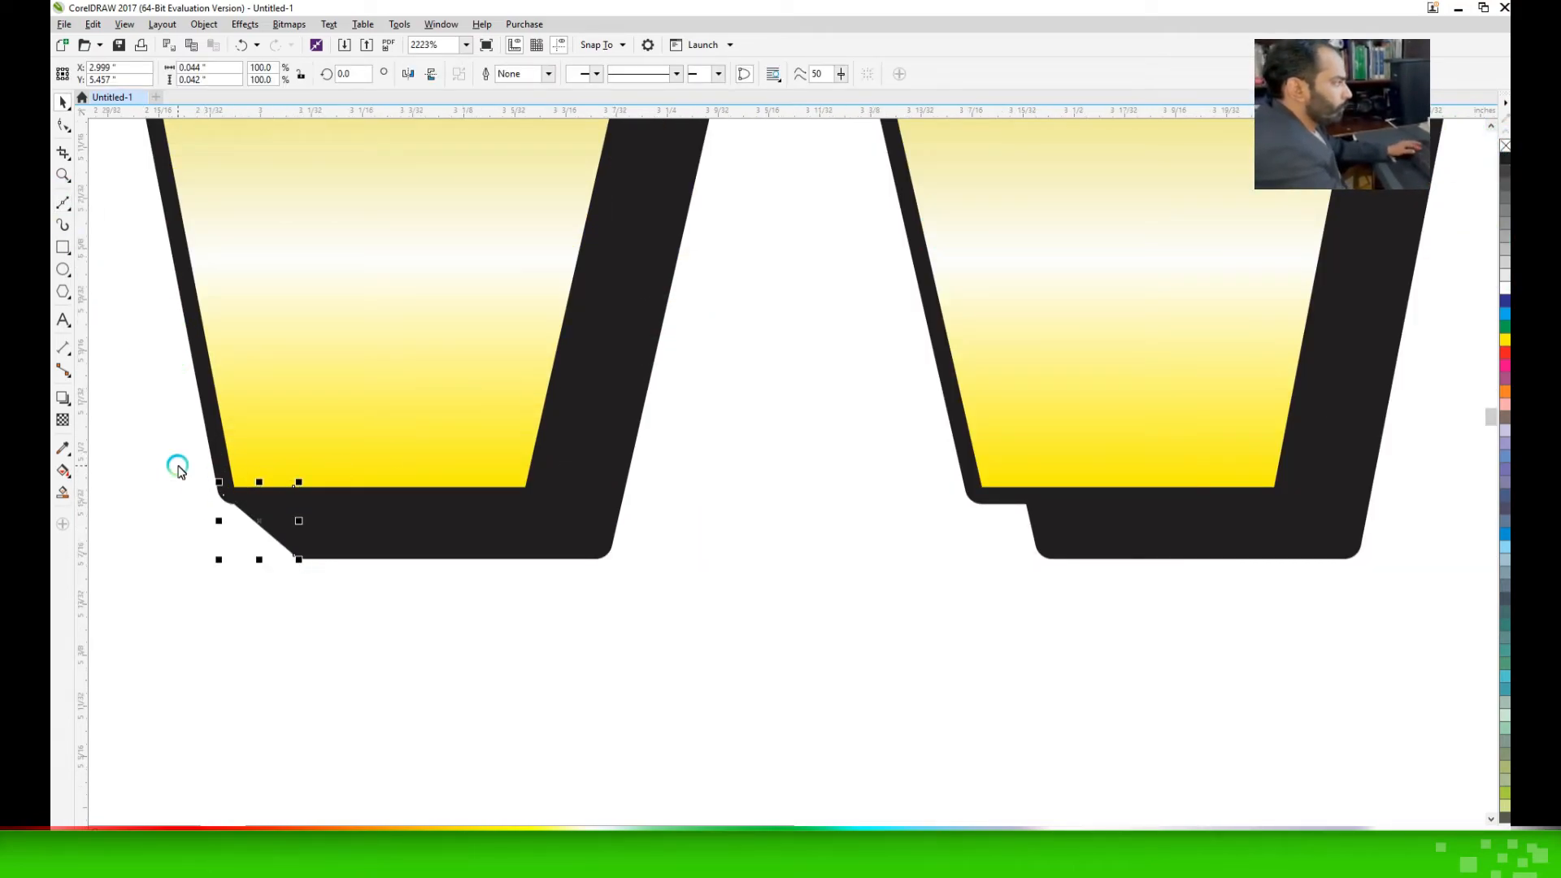
Reshape the W's first lower triangle to about 0.045 by 0.038 inches, with its outer node on the letter's rounded corner
{"action": "left_click_drag", "start_coordinate": [178, 466], "coordinate": [410, 586]}
{"action": "double_click", "coordinate": [734, 420]}
{"action": "left_click_drag", "start_coordinate": [788, 245], "coordinate": [779, 287]}
{"action": "left_click_drag", "start_coordinate": [376, 294], "coordinate": [365, 311]}
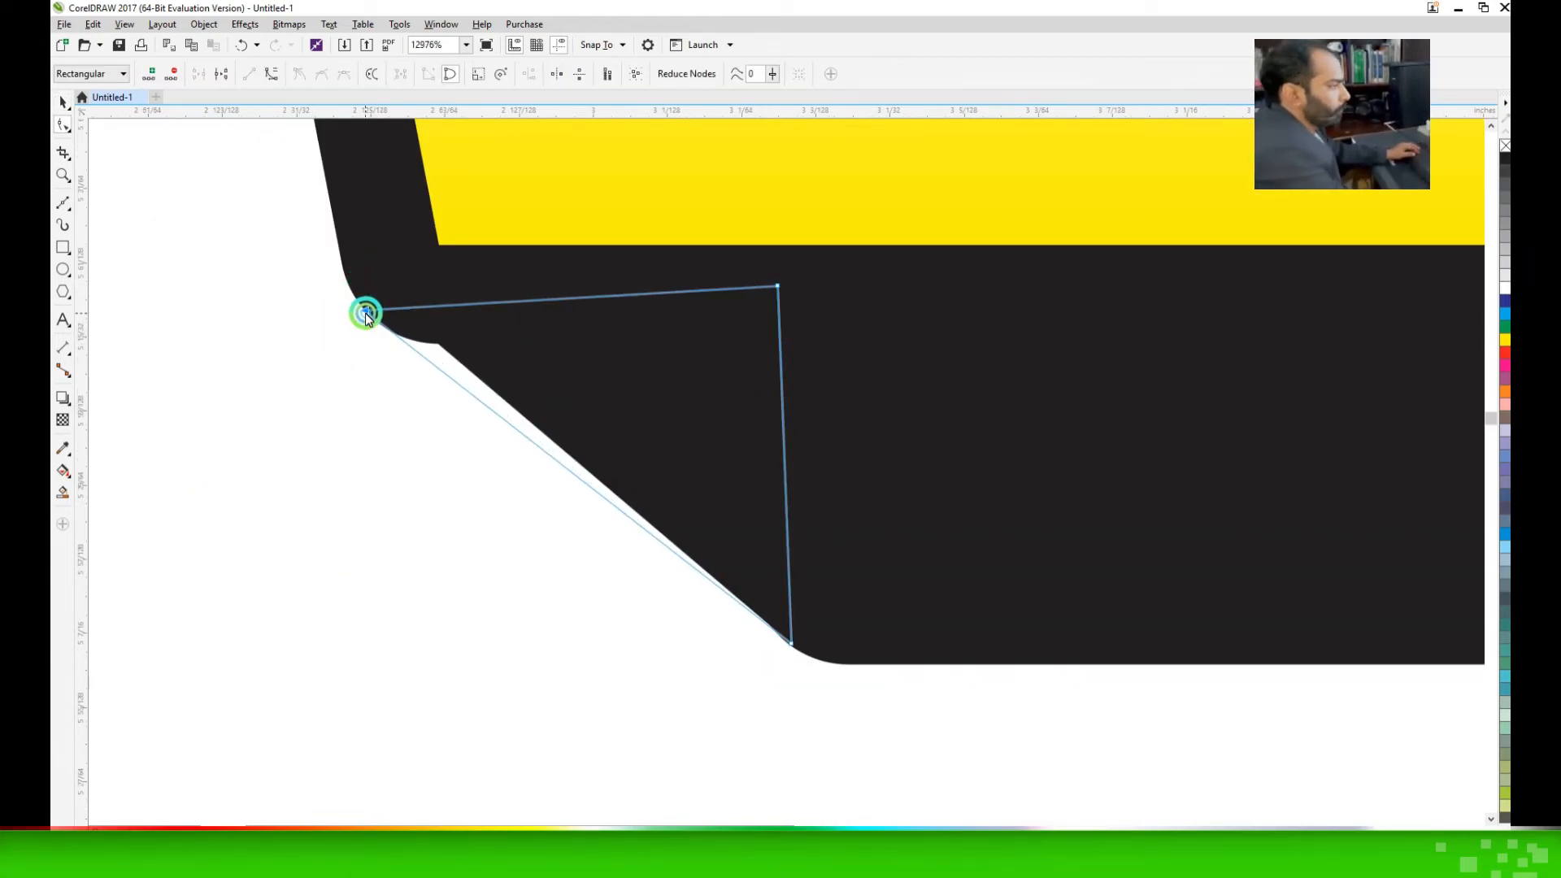
{"action": "key", "text": "space"}
Copy the black triangle to the W's second lower corner and nudge it until it bridges the border and the shadow
{"action": "scroll", "coordinate": [879, 467], "scroll_direction": "down", "scroll_amount": 5}
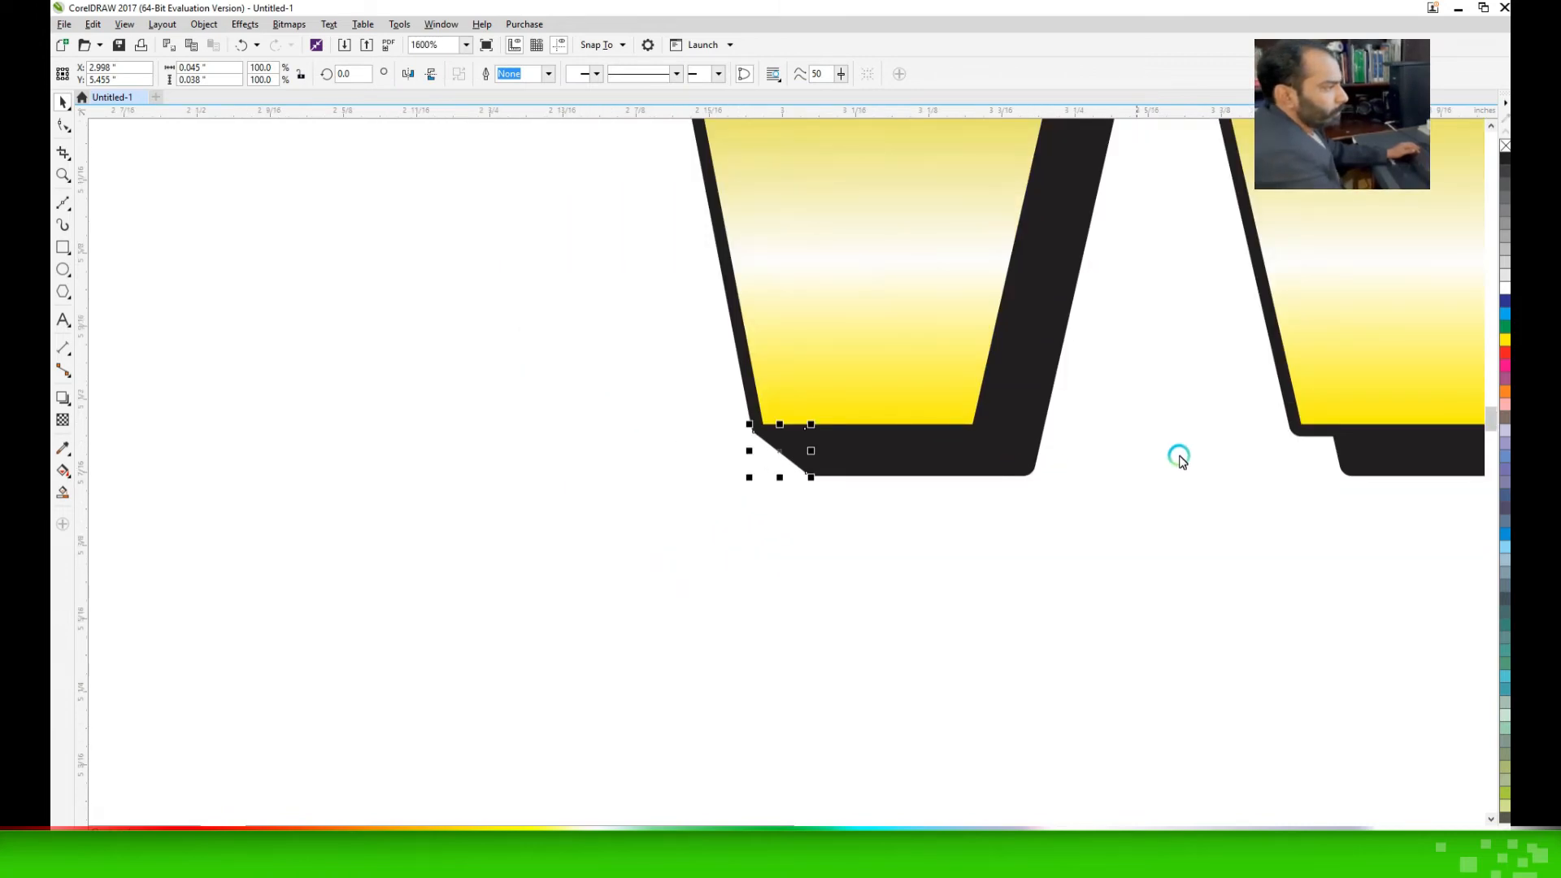
{"action": "left_click_drag", "start_coordinate": [752, 436], "coordinate": [1168, 465]}
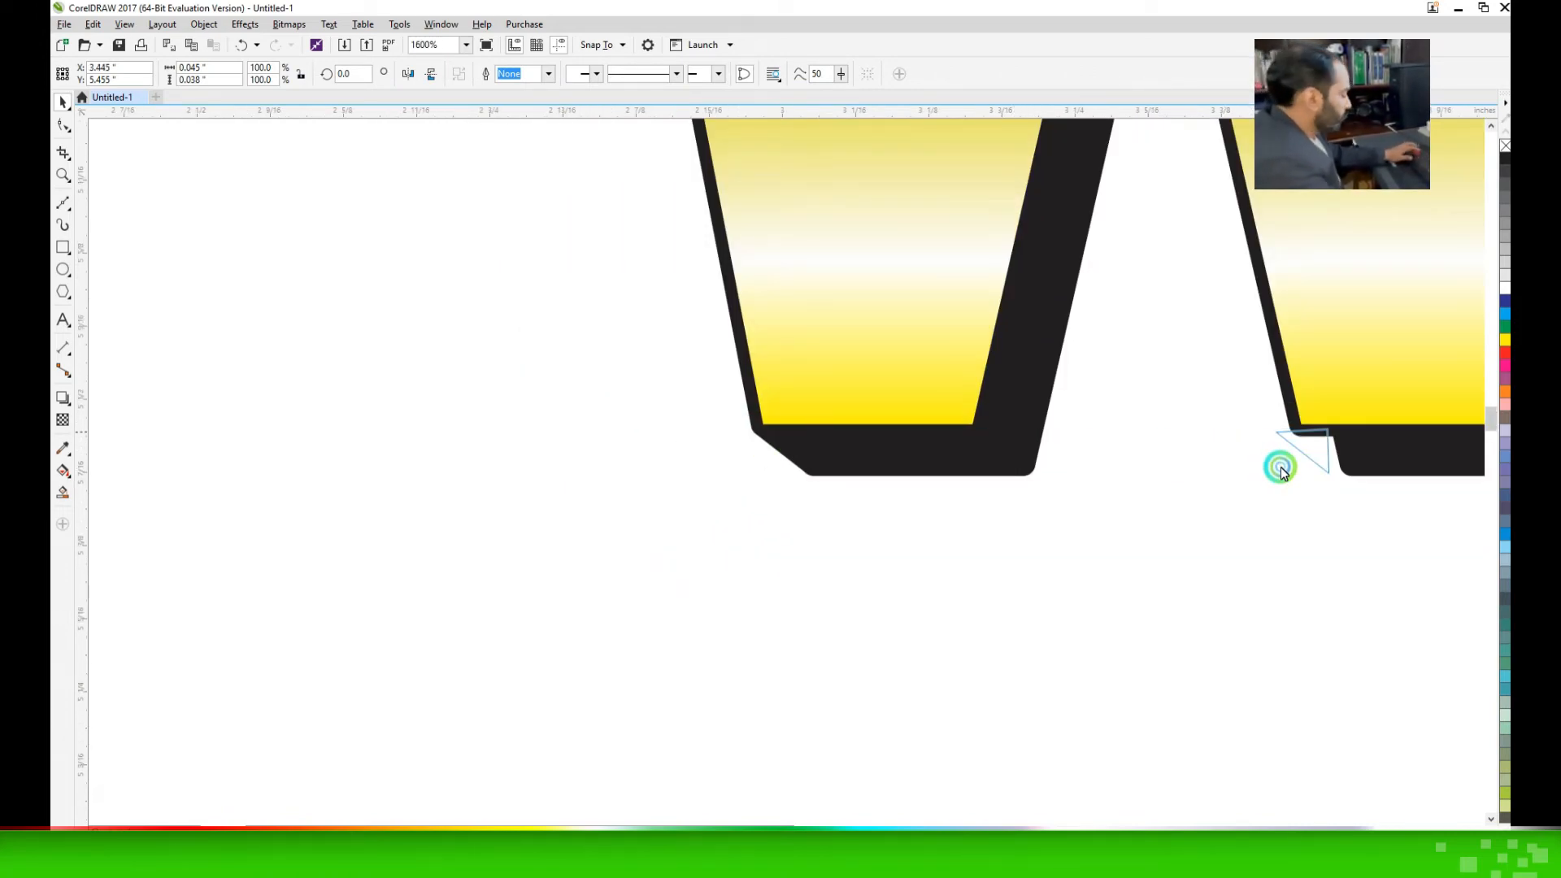
{"action": "scroll", "coordinate": [1345, 467], "scroll_direction": "up", "scroll_amount": 4}
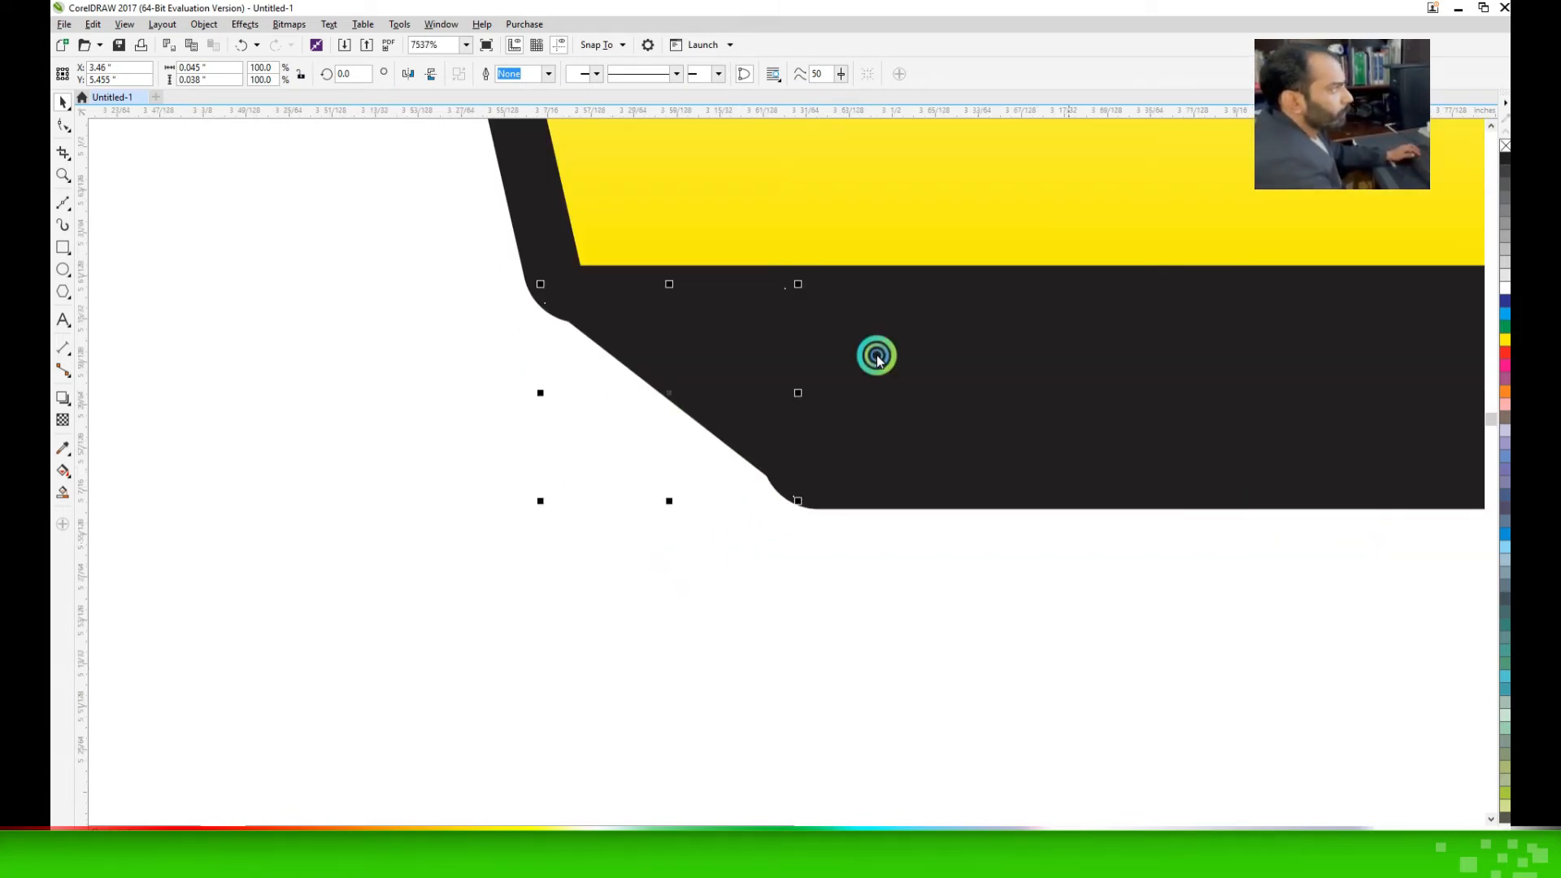
{"action": "left_click_drag", "start_coordinate": [669, 362], "coordinate": [662, 362]}
{"action": "key", "text": "Escape"}
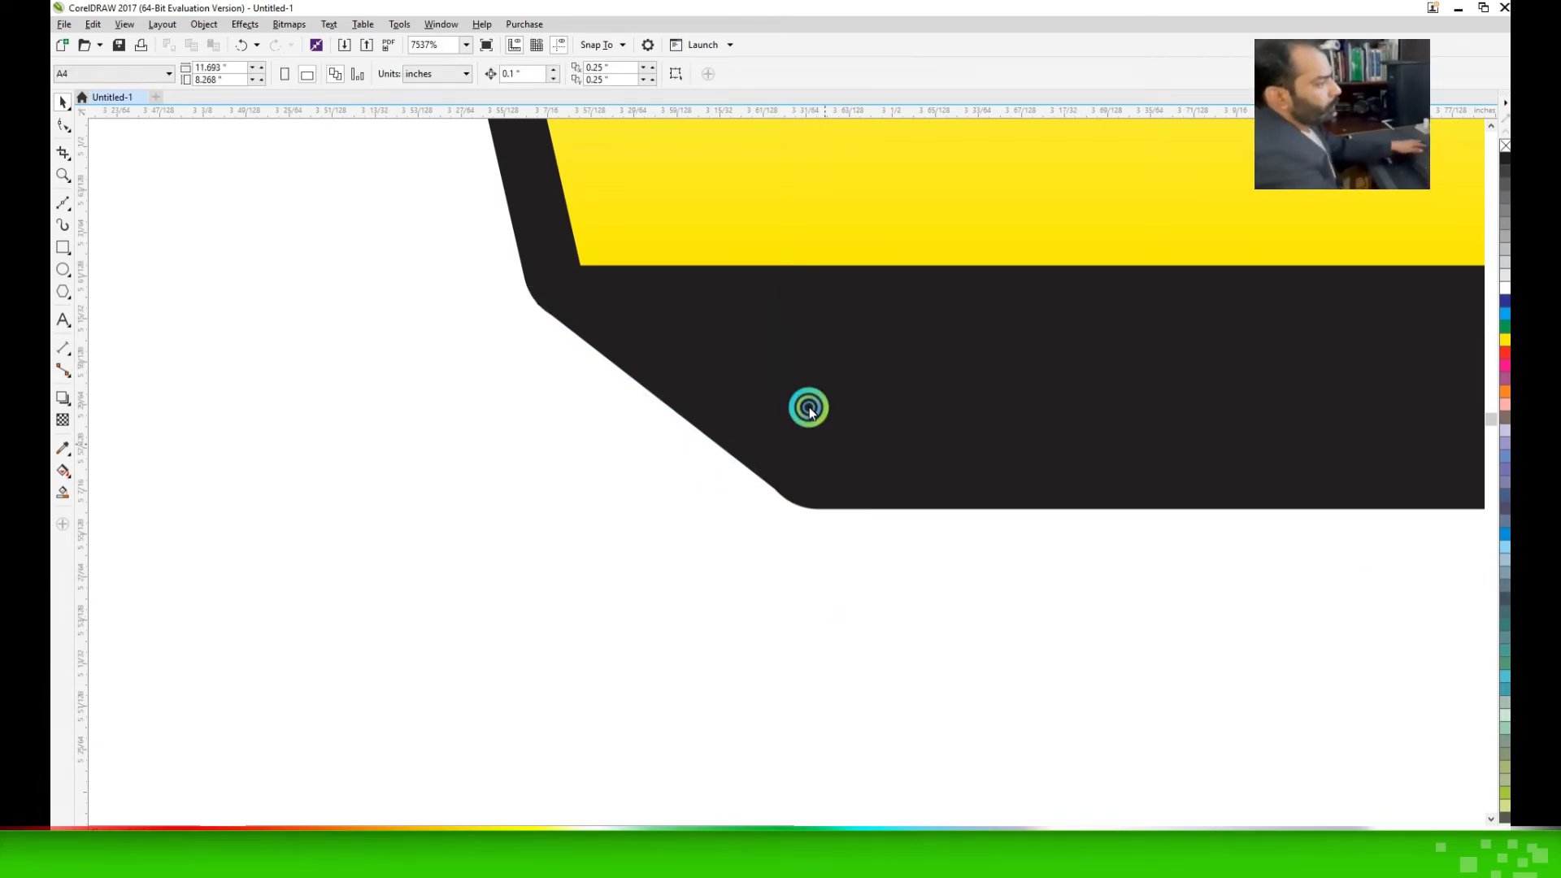
{"action": "scroll", "coordinate": [832, 470], "scroll_direction": "down", "scroll_amount": 6}
{"action": "scroll", "coordinate": [840, 480], "scroll_direction": "down", "scroll_amount": 1}
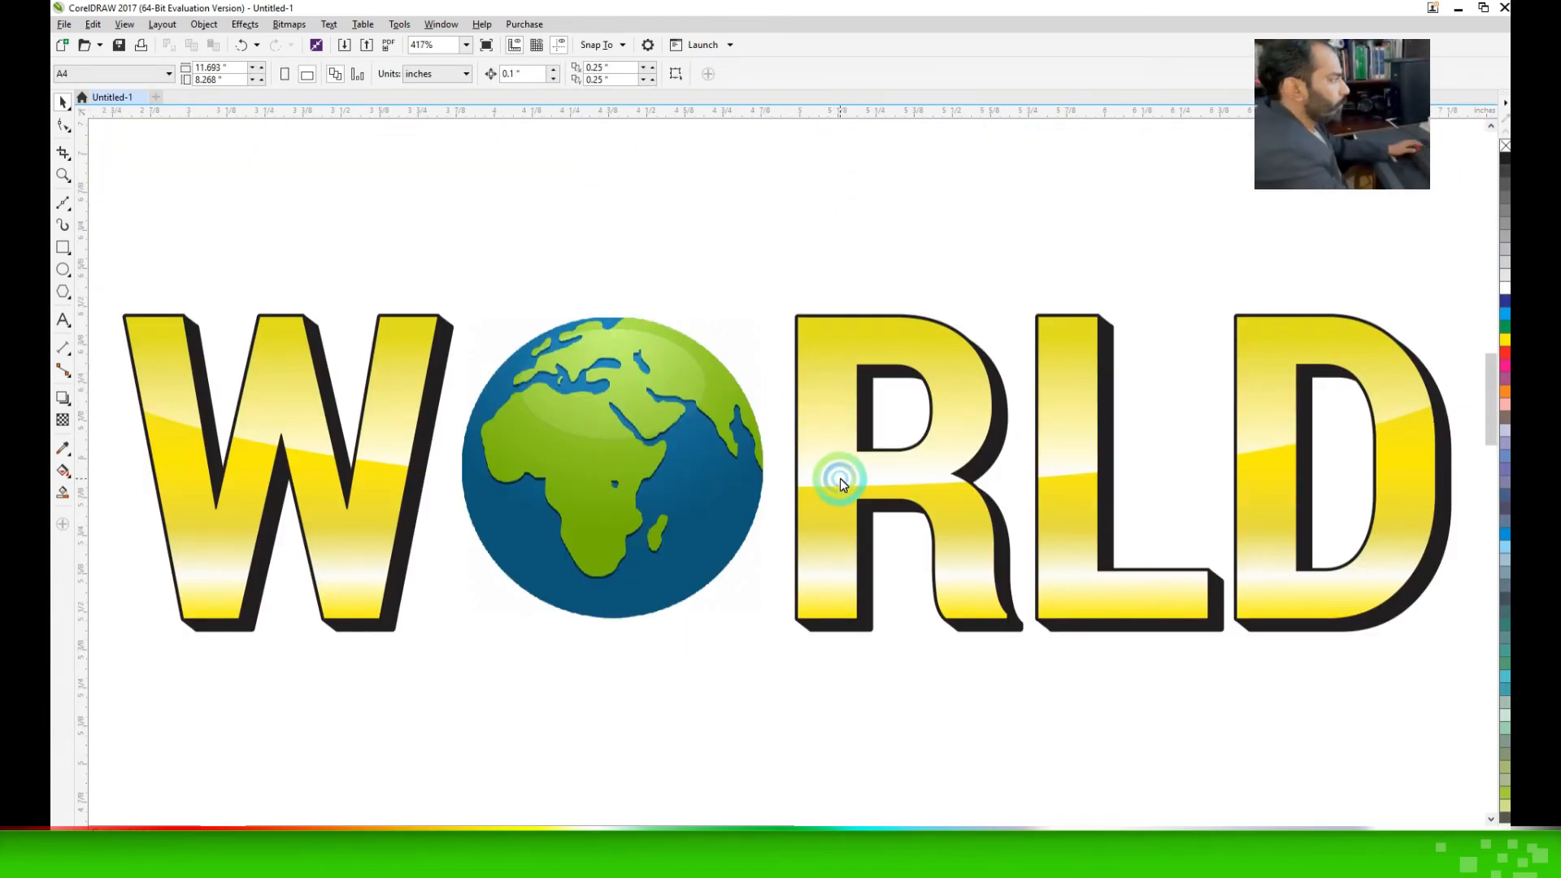
Give the gold letter faces W, R, L and D a red outline
{"action": "left_click", "coordinate": [388, 227]}
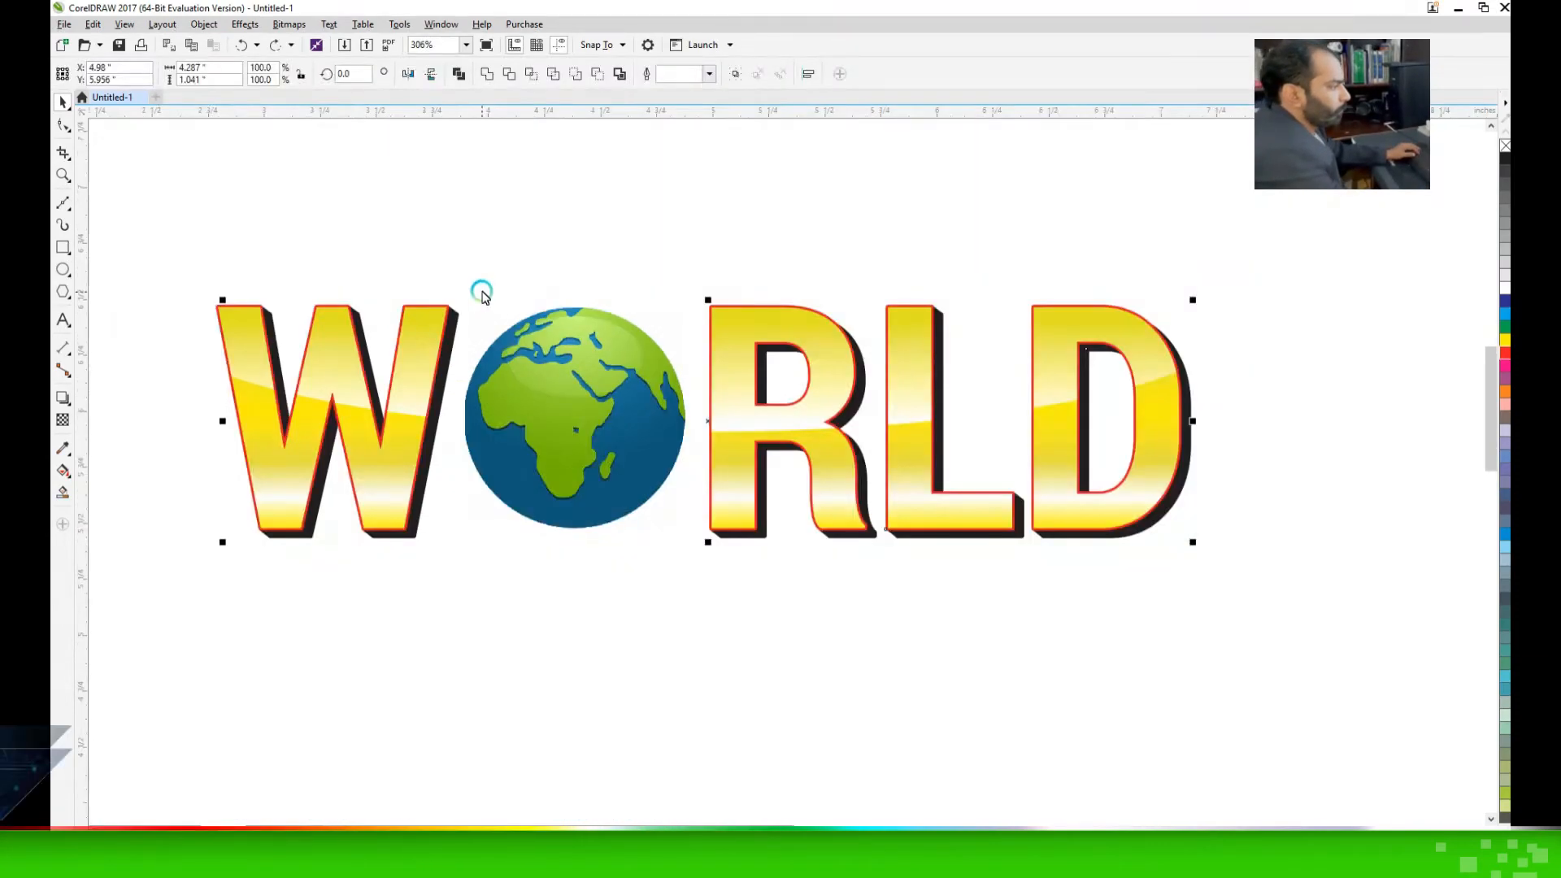
{"action": "left_click", "coordinate": [481, 295]}
{"action": "left_click", "coordinate": [716, 272]}
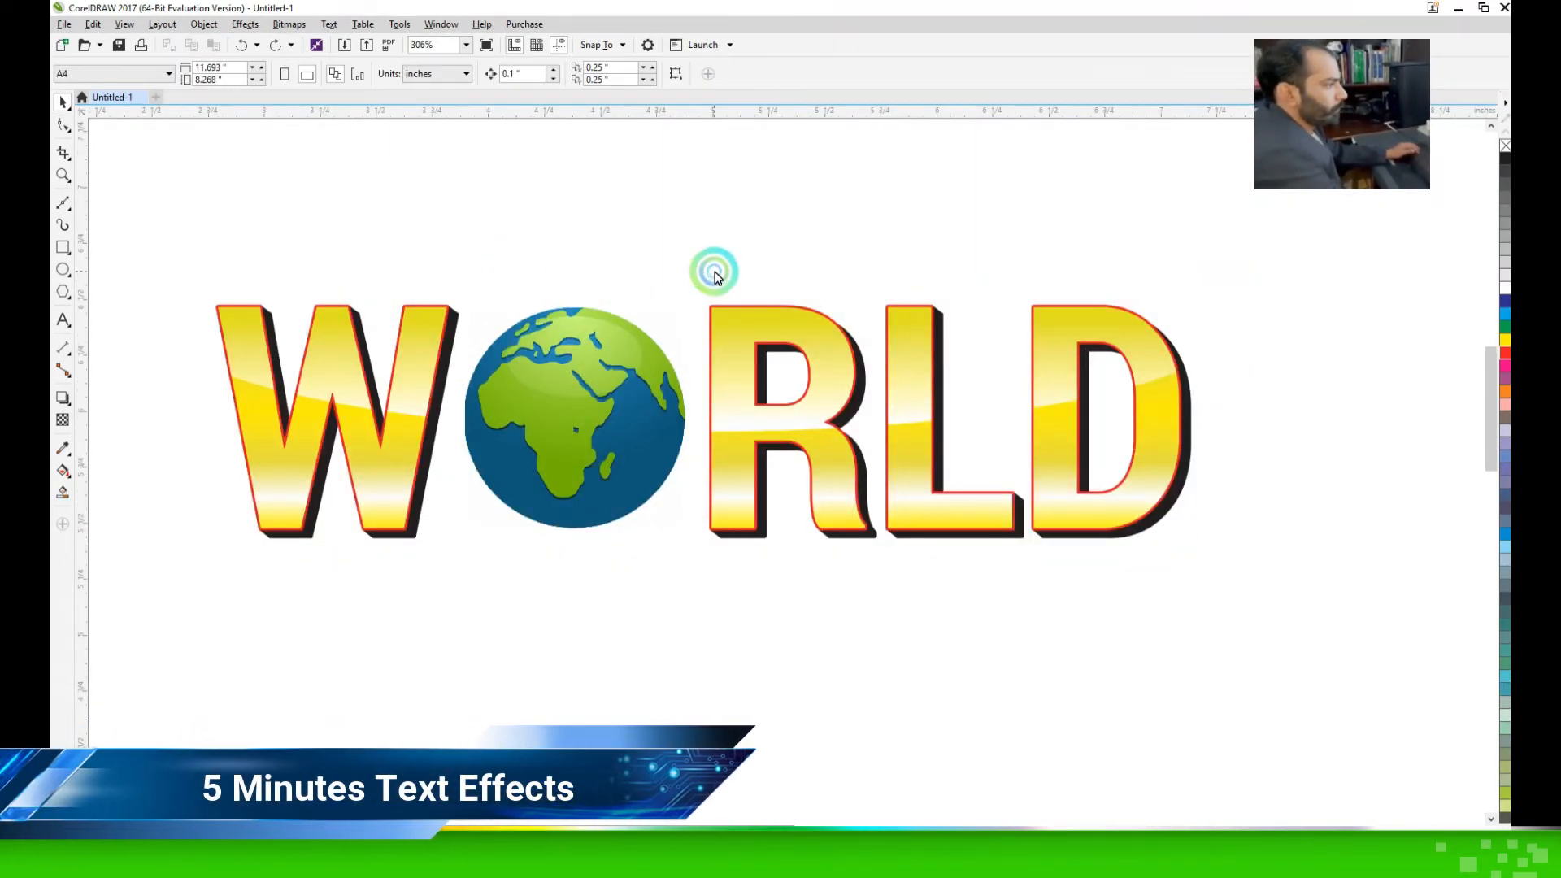
Create a page-sized rectangle of 11.693 by 8.268 inches behind the WORLD artwork
{"action": "key", "text": "F4"}
{"action": "key", "text": "shift+F4"}
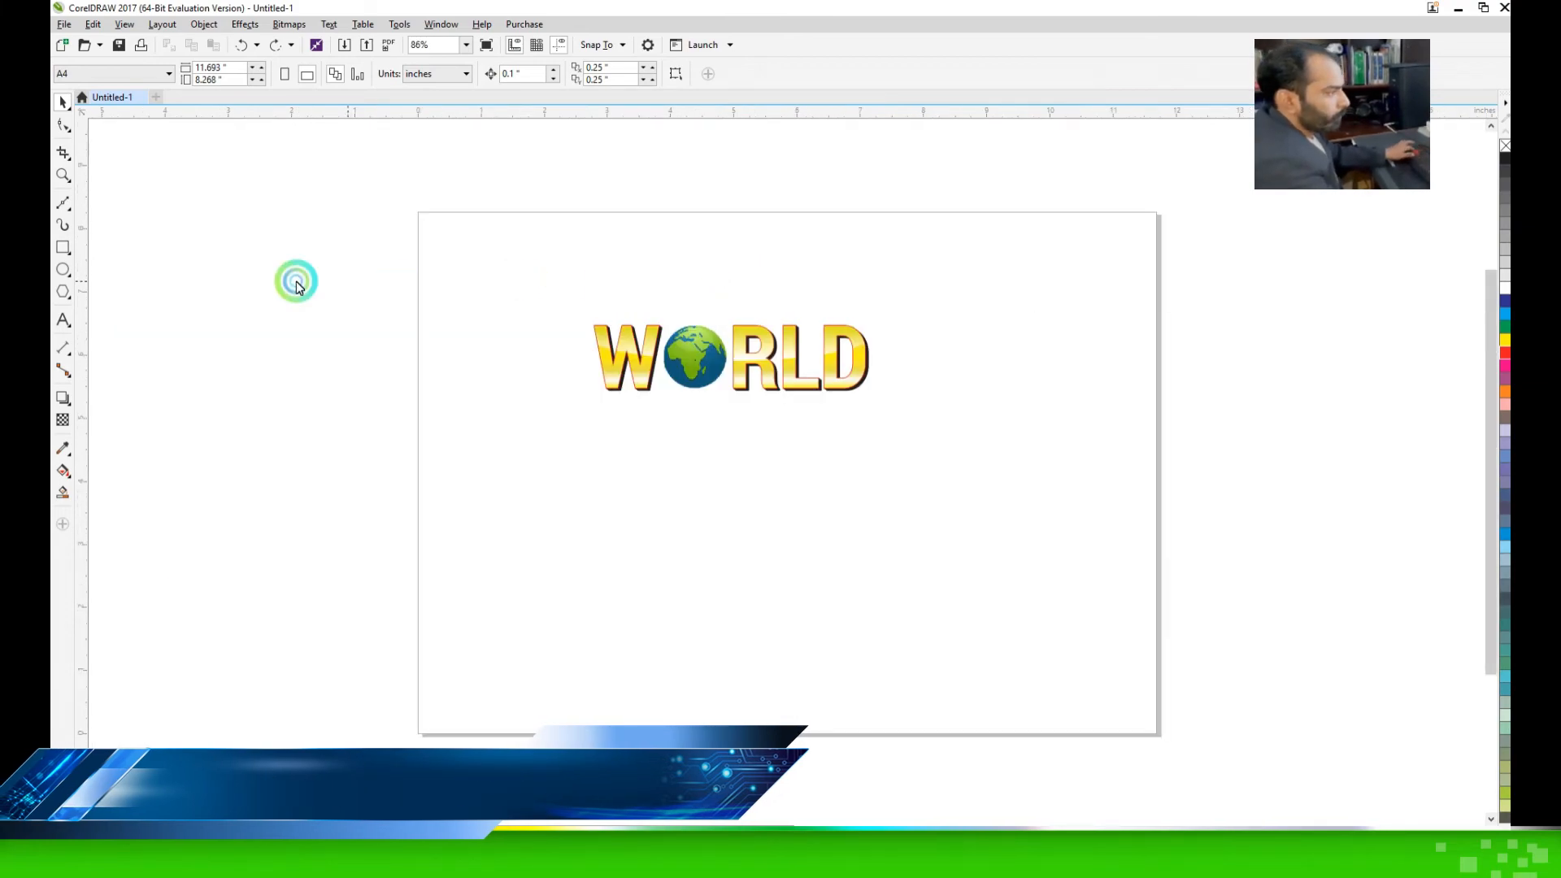
{"action": "double_click", "coordinate": [63, 247]}
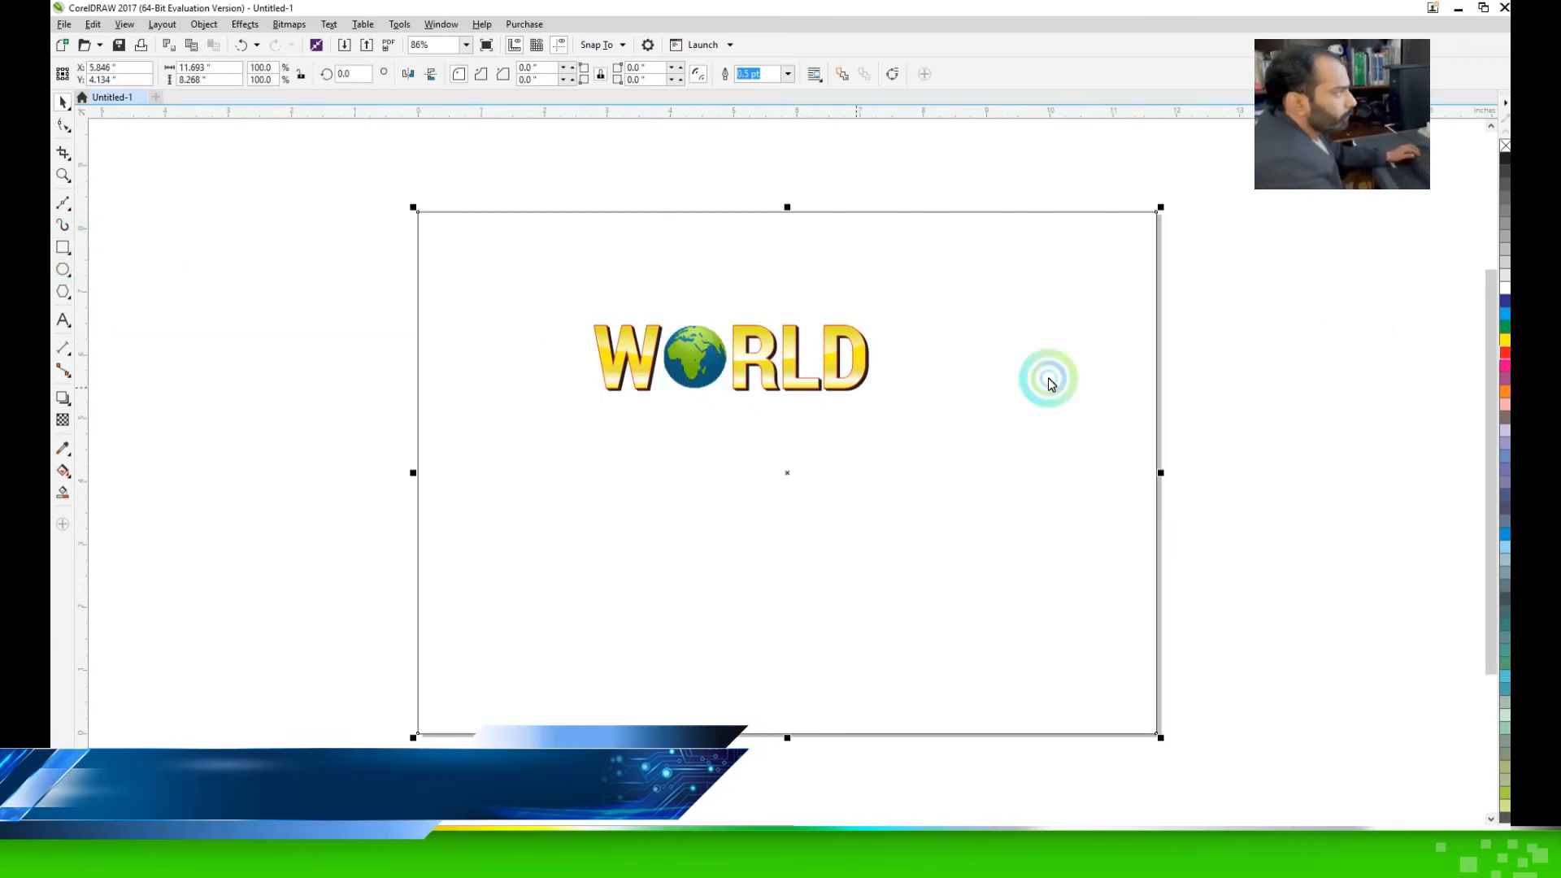
Fill the page-sized rectangle with an elliptical fountain fill from light grey edges to a white centre and remove its outline
{"action": "left_click", "coordinate": [1475, 264]}
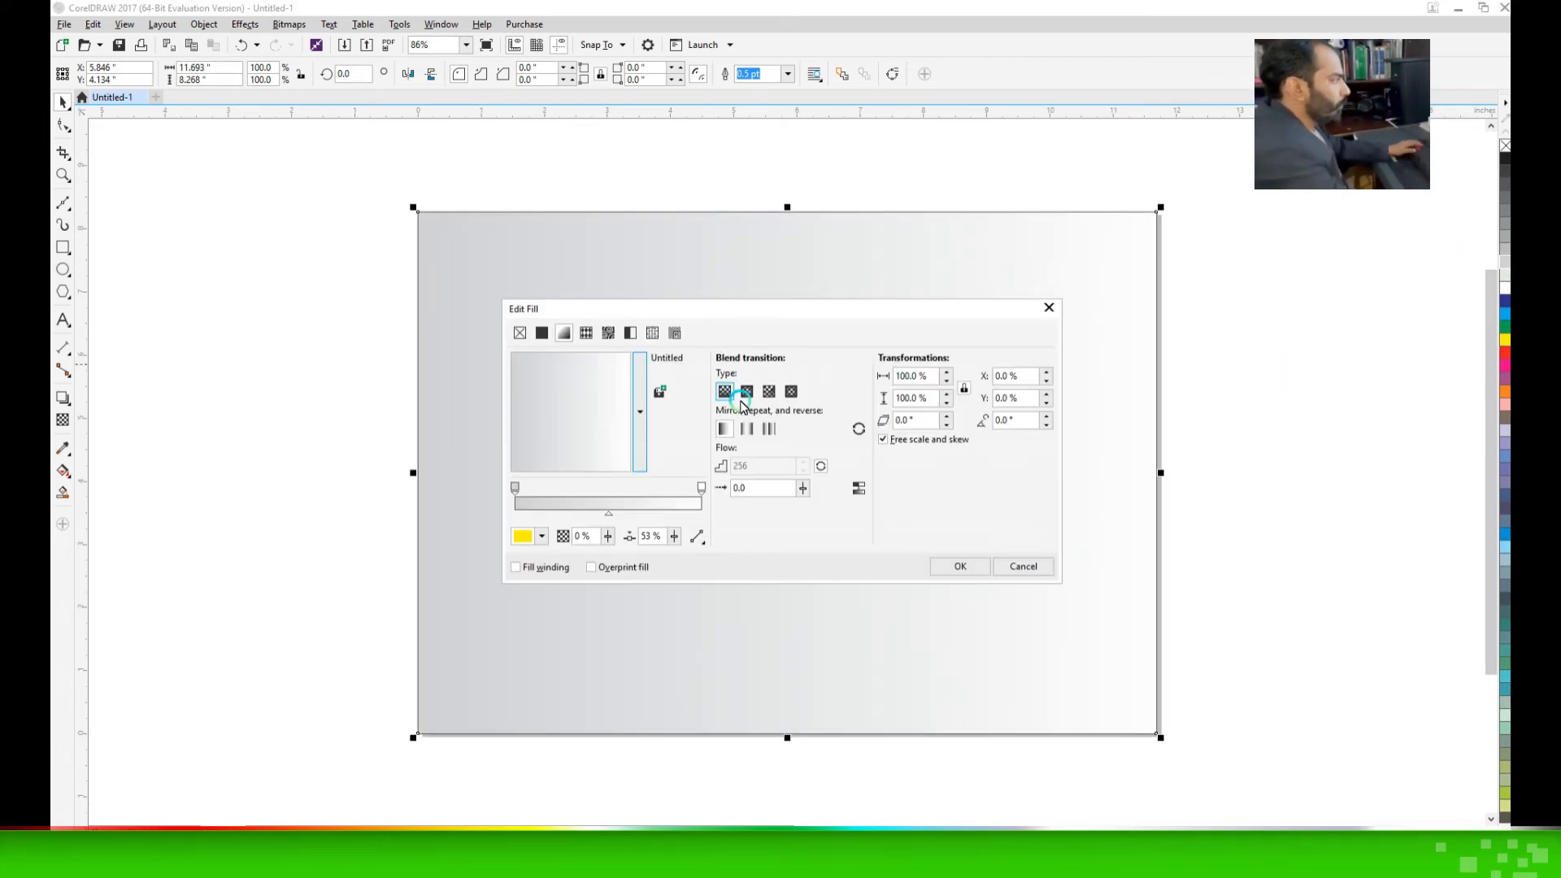
{"action": "left_click", "coordinate": [743, 396]}
{"action": "left_click", "coordinate": [898, 523]}
{"action": "left_click", "coordinate": [955, 571]}
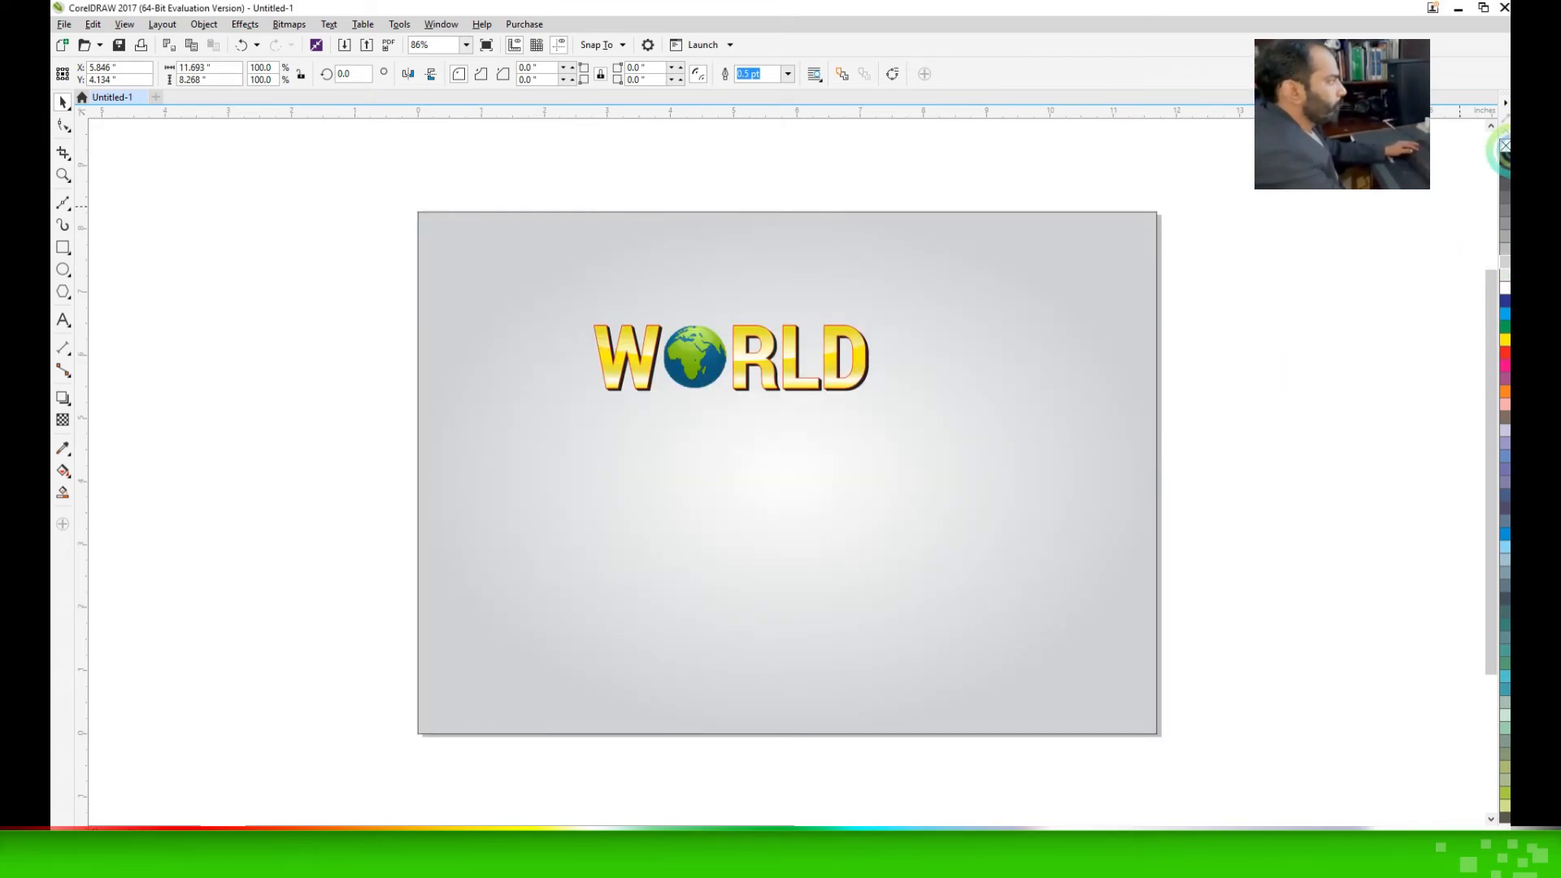
{"action": "right_click", "coordinate": [1504, 145]}
{"action": "left_click", "coordinate": [320, 258]}
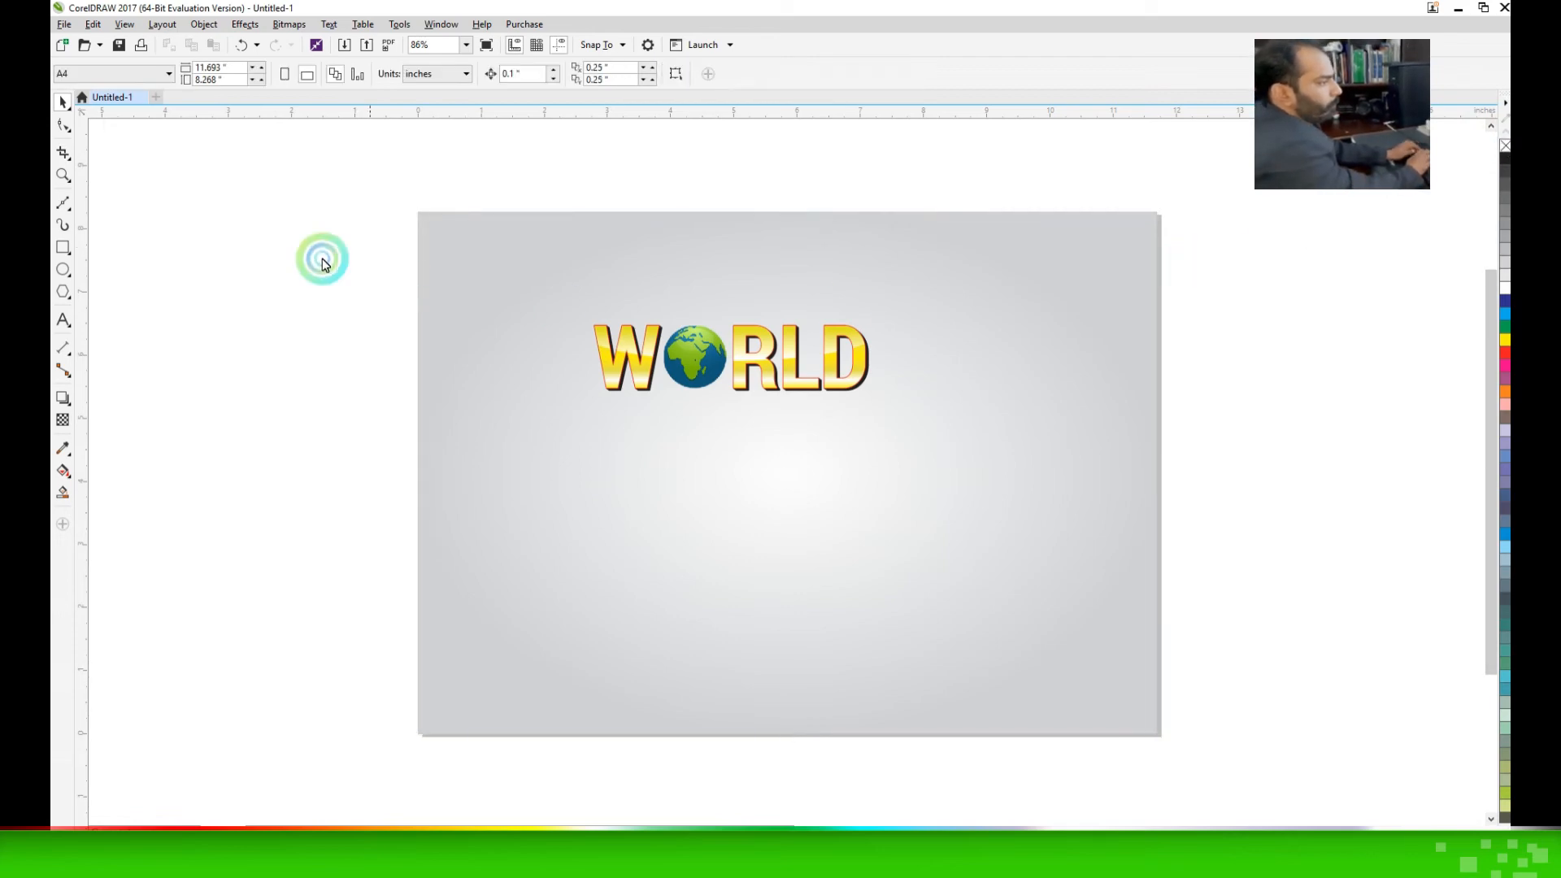
Centre the whole WORLD artwork on the page and enlarge it from its centre to about 6.43 by 1.54 inches
{"action": "left_click_drag", "start_coordinate": [268, 252], "coordinate": [1003, 482]}
{"action": "key", "text": "p"}
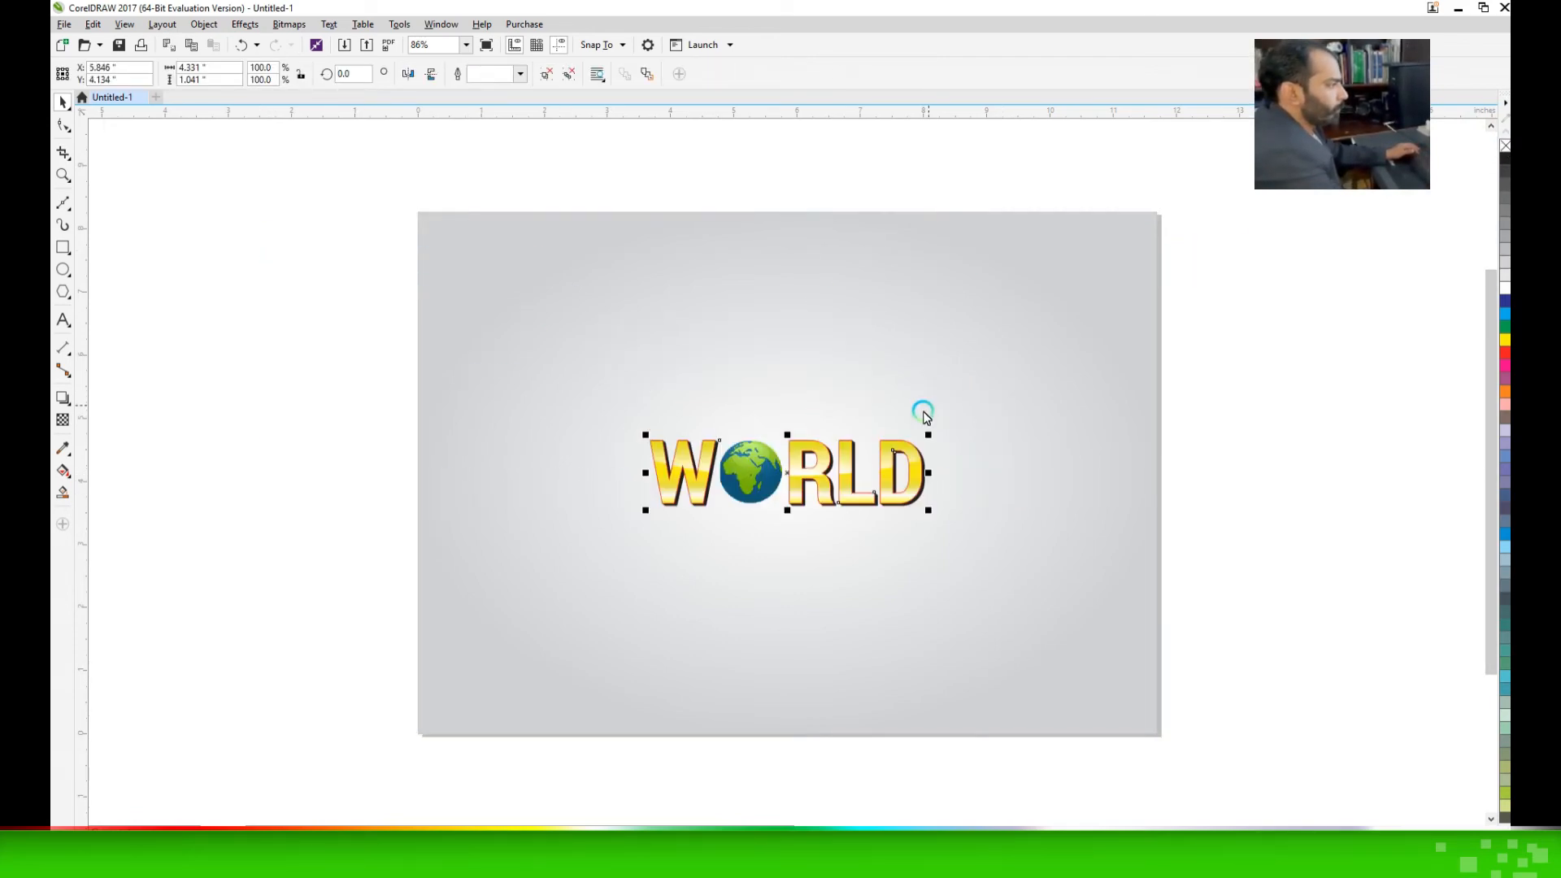
{"action": "left_click_drag", "start_coordinate": [940, 427], "coordinate": [993, 404]}
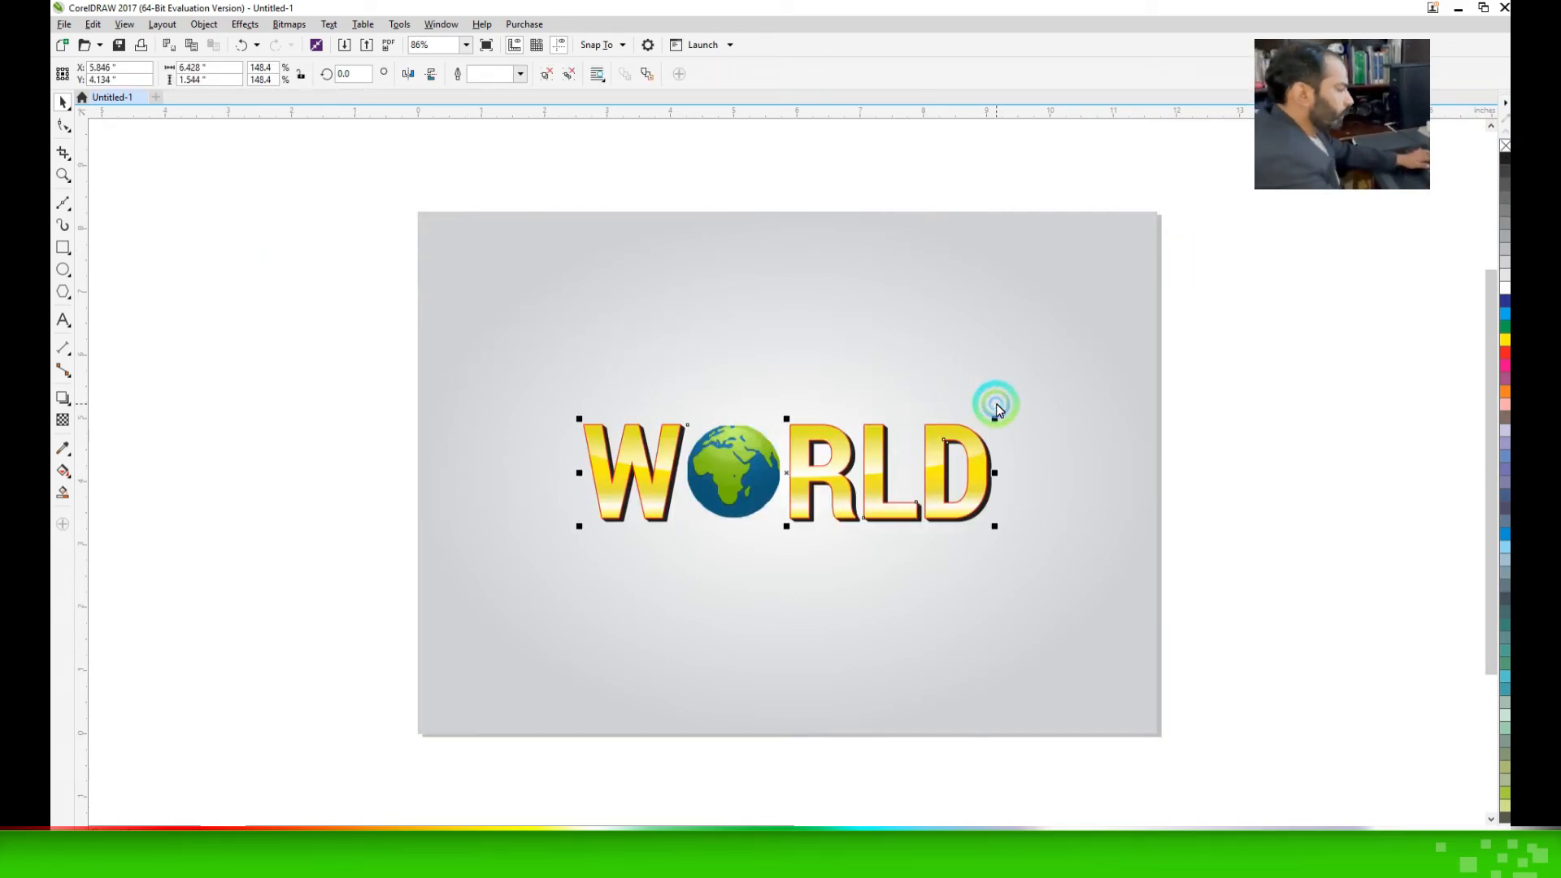
{"action": "left_click", "coordinate": [1293, 471]}
Make a vertically mirrored copy of the WORLD artwork directly below the original and convert the copy to a bitmap
{"action": "left_click", "coordinate": [856, 465]}
{"action": "left_click_drag", "start_coordinate": [786, 419], "coordinate": [788, 515]}
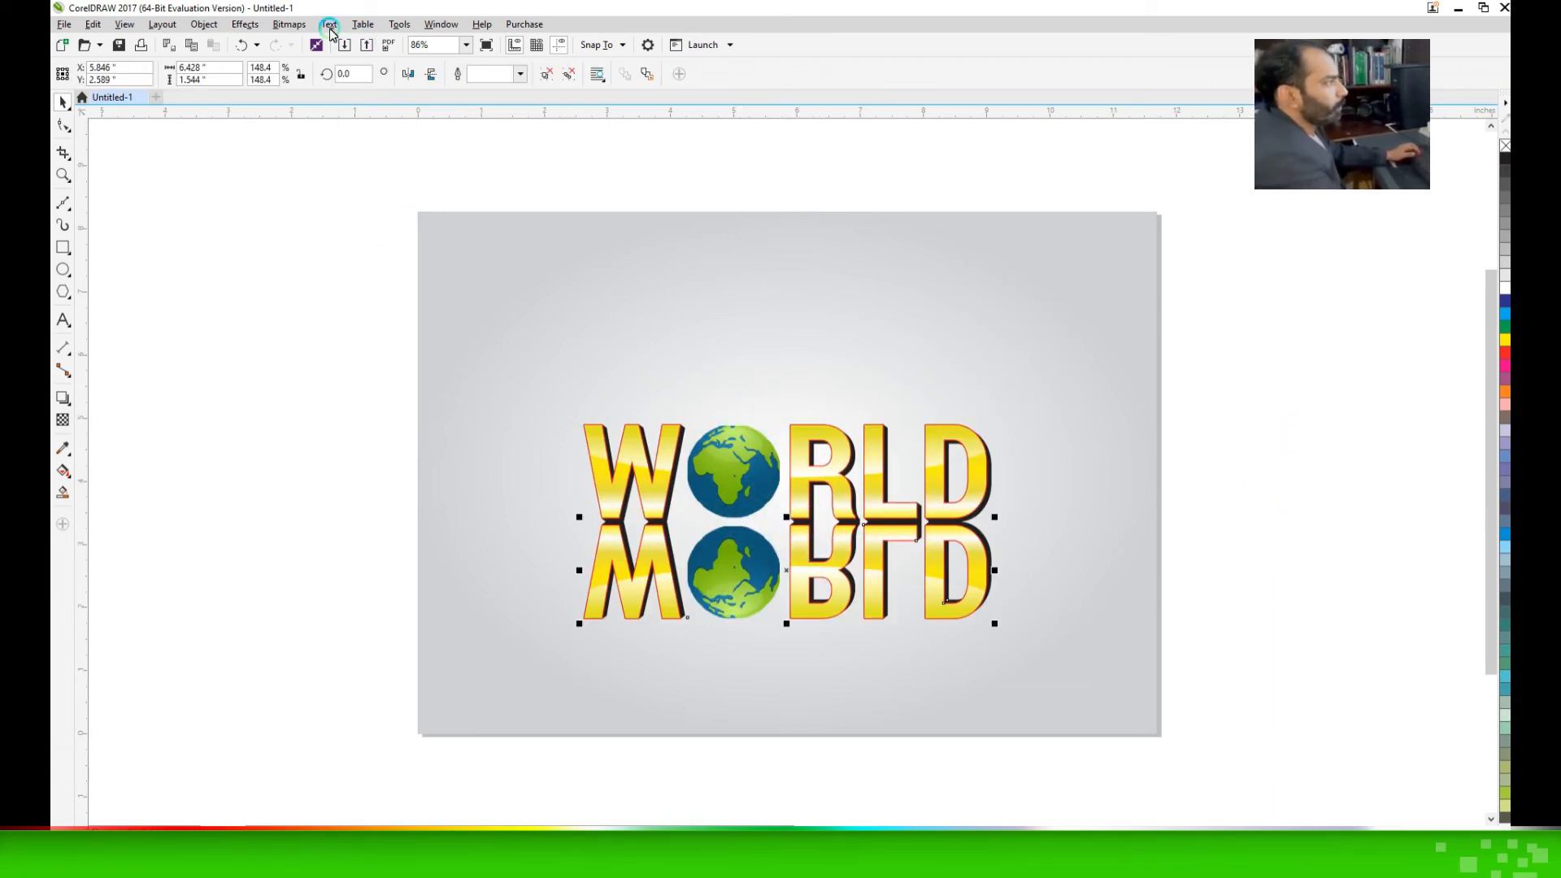
{"action": "left_click", "coordinate": [289, 24]}
{"action": "left_click", "coordinate": [319, 41]}
{"action": "left_click", "coordinate": [744, 523]}
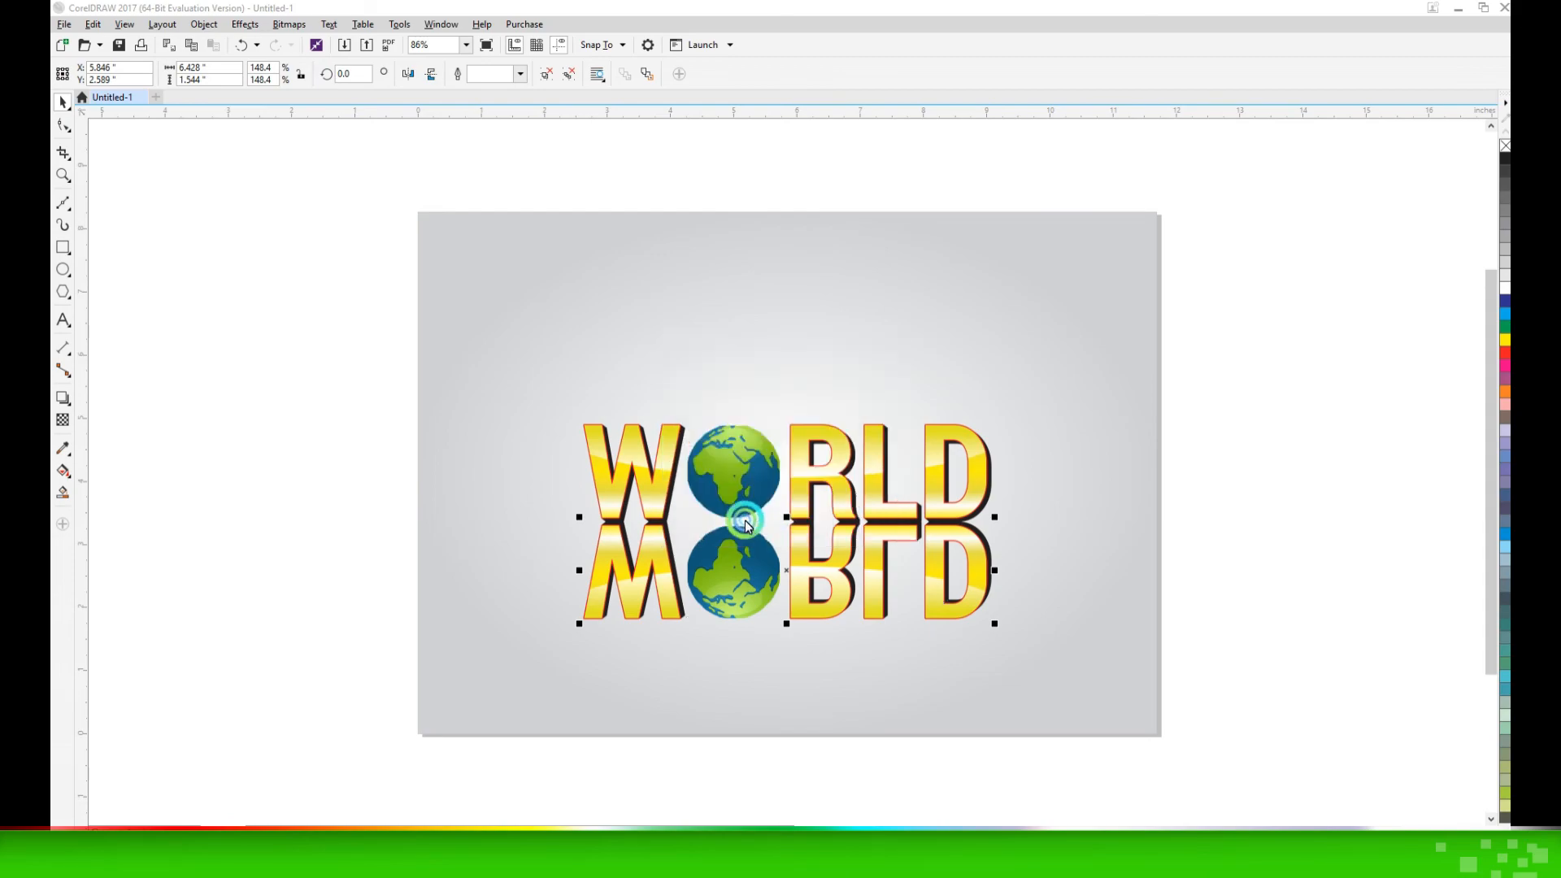
Apply a linear transparency at -90° to the mirrored bitmap so it fades out downward by about half its height
{"action": "left_click", "coordinate": [205, 416]}
{"action": "left_click", "coordinate": [826, 512]}
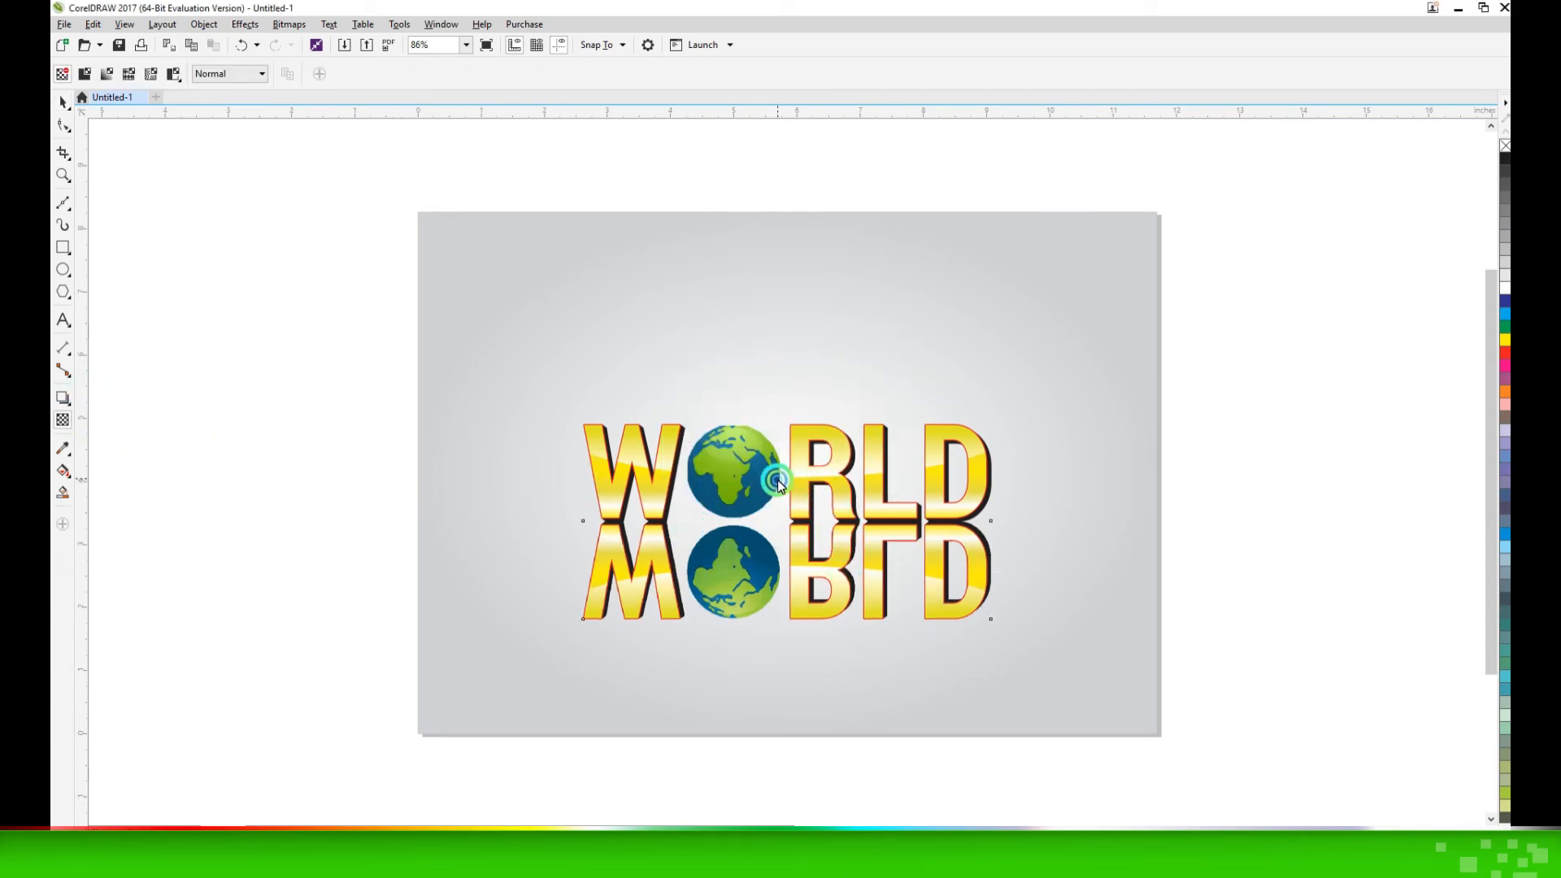
{"action": "left_click_drag", "start_coordinate": [783, 568], "coordinate": [785, 572]}
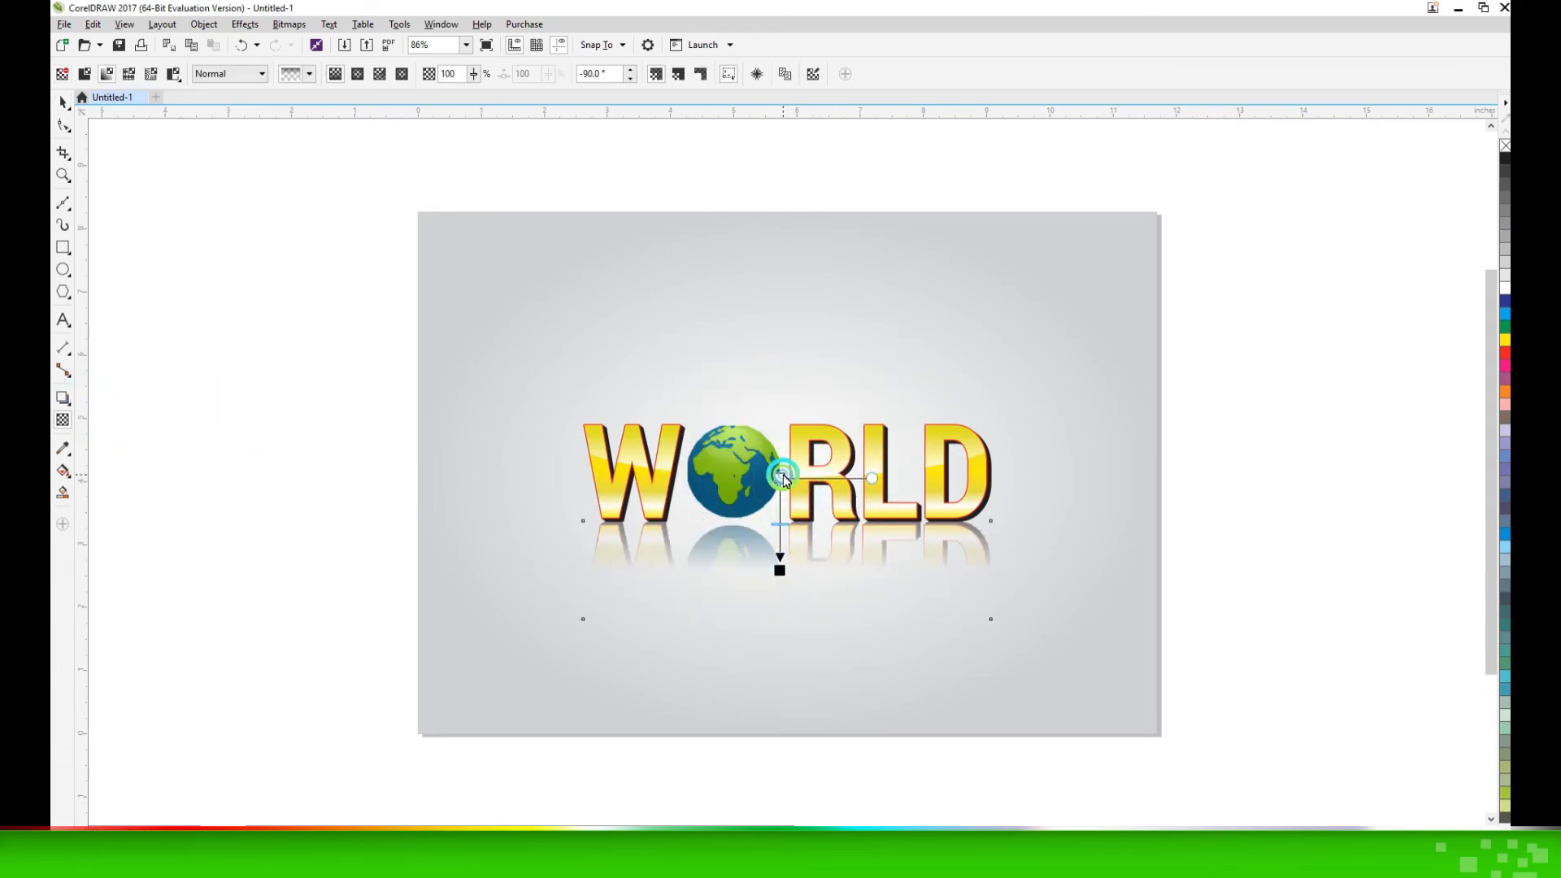
{"action": "key", "text": "space"}
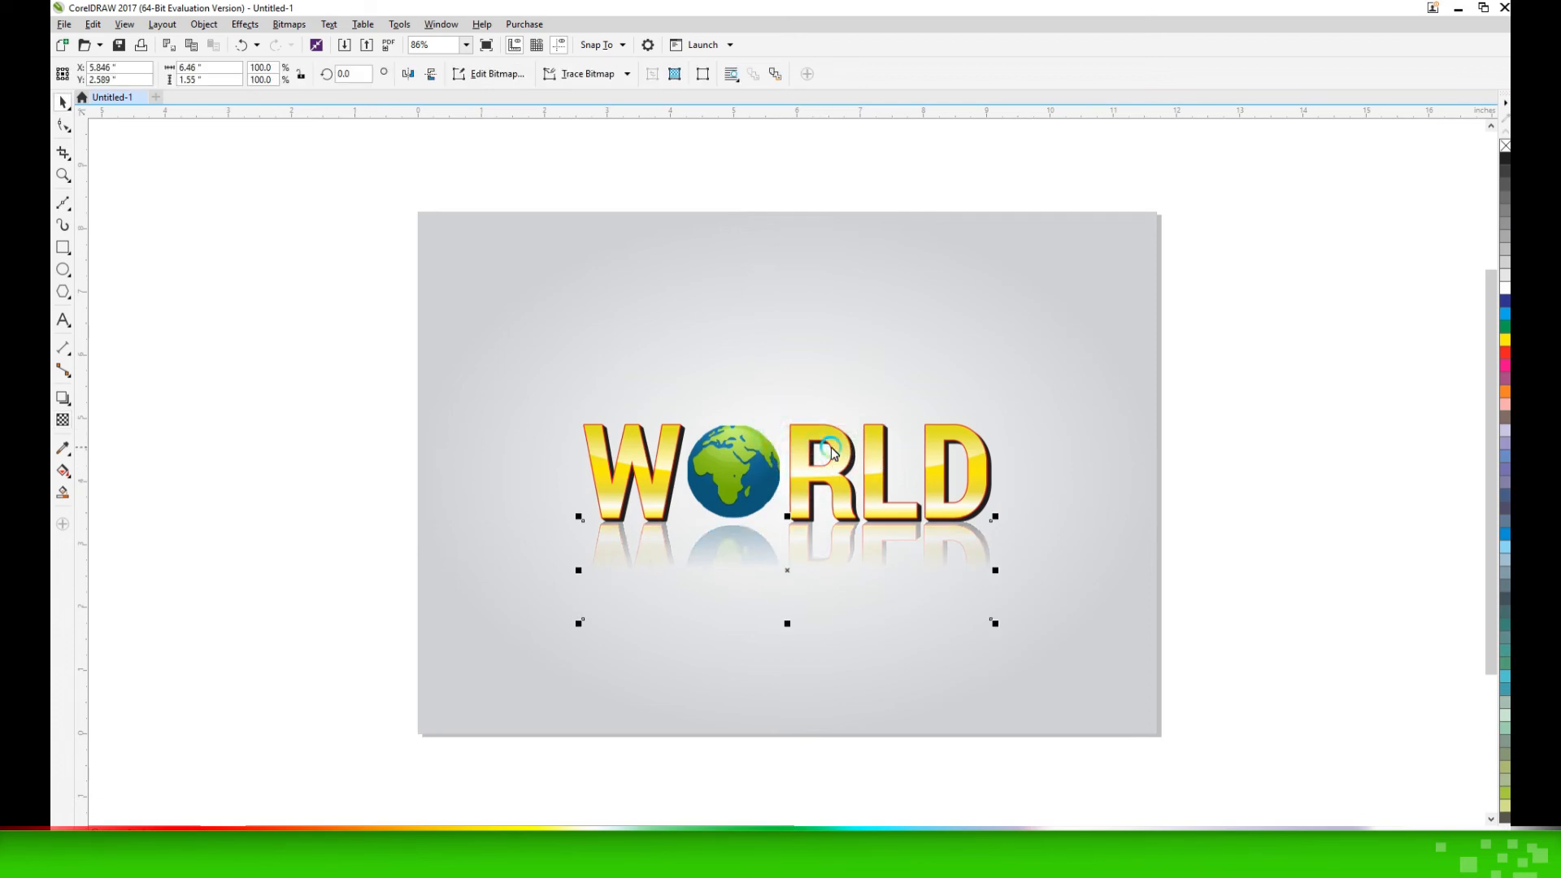
{"action": "left_click", "coordinate": [837, 451]}
{"action": "key", "text": "Up"}
{"action": "left_click", "coordinate": [1249, 520]}
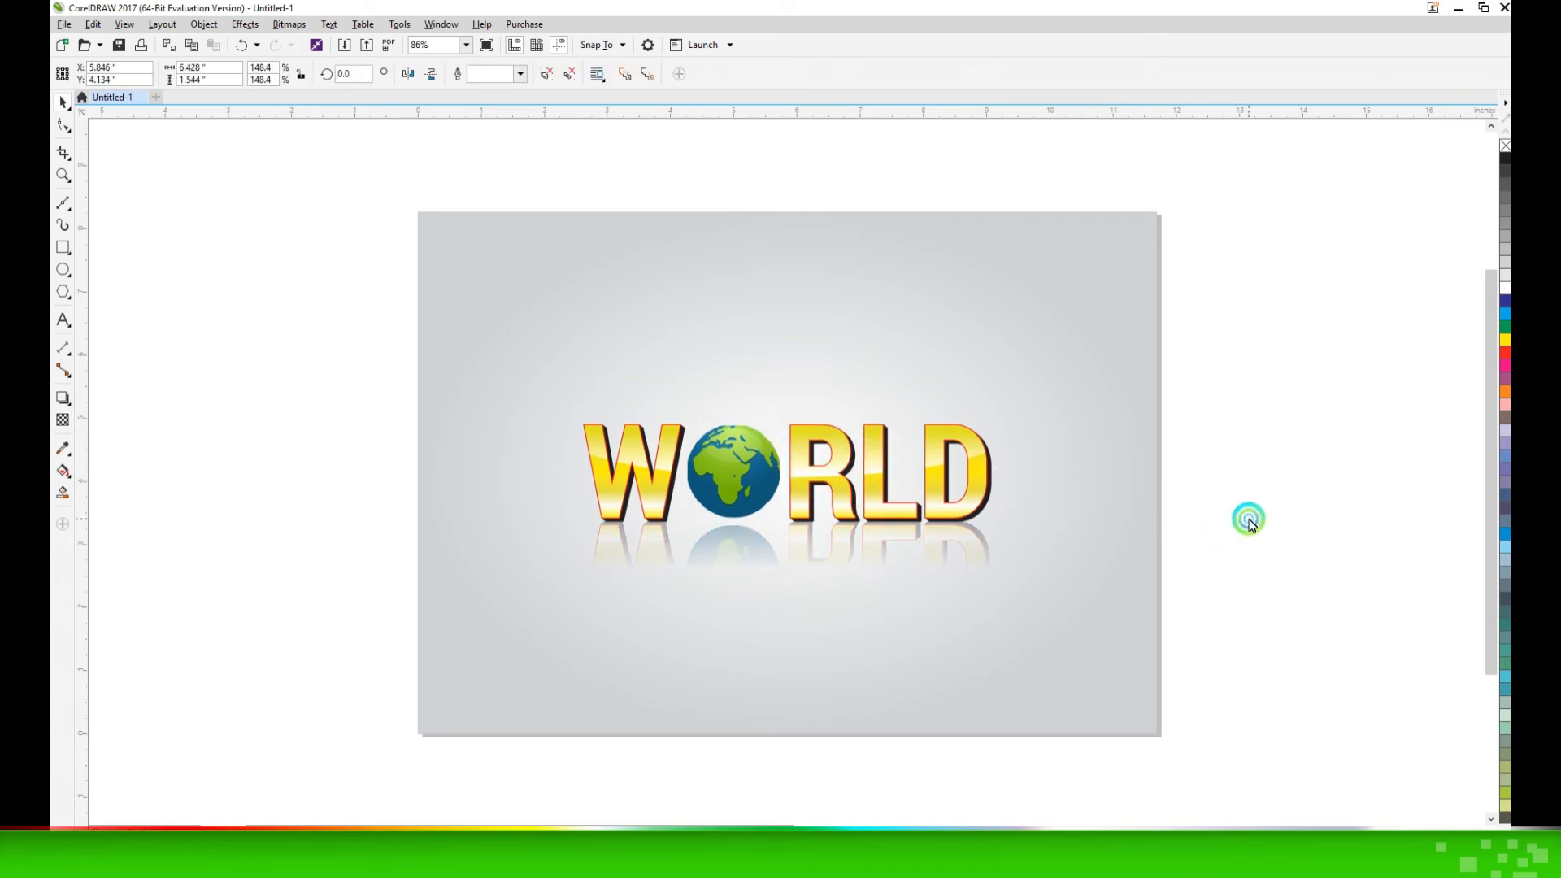
{"action": "left_click_drag", "start_coordinate": [318, 341], "coordinate": [639, 514]}
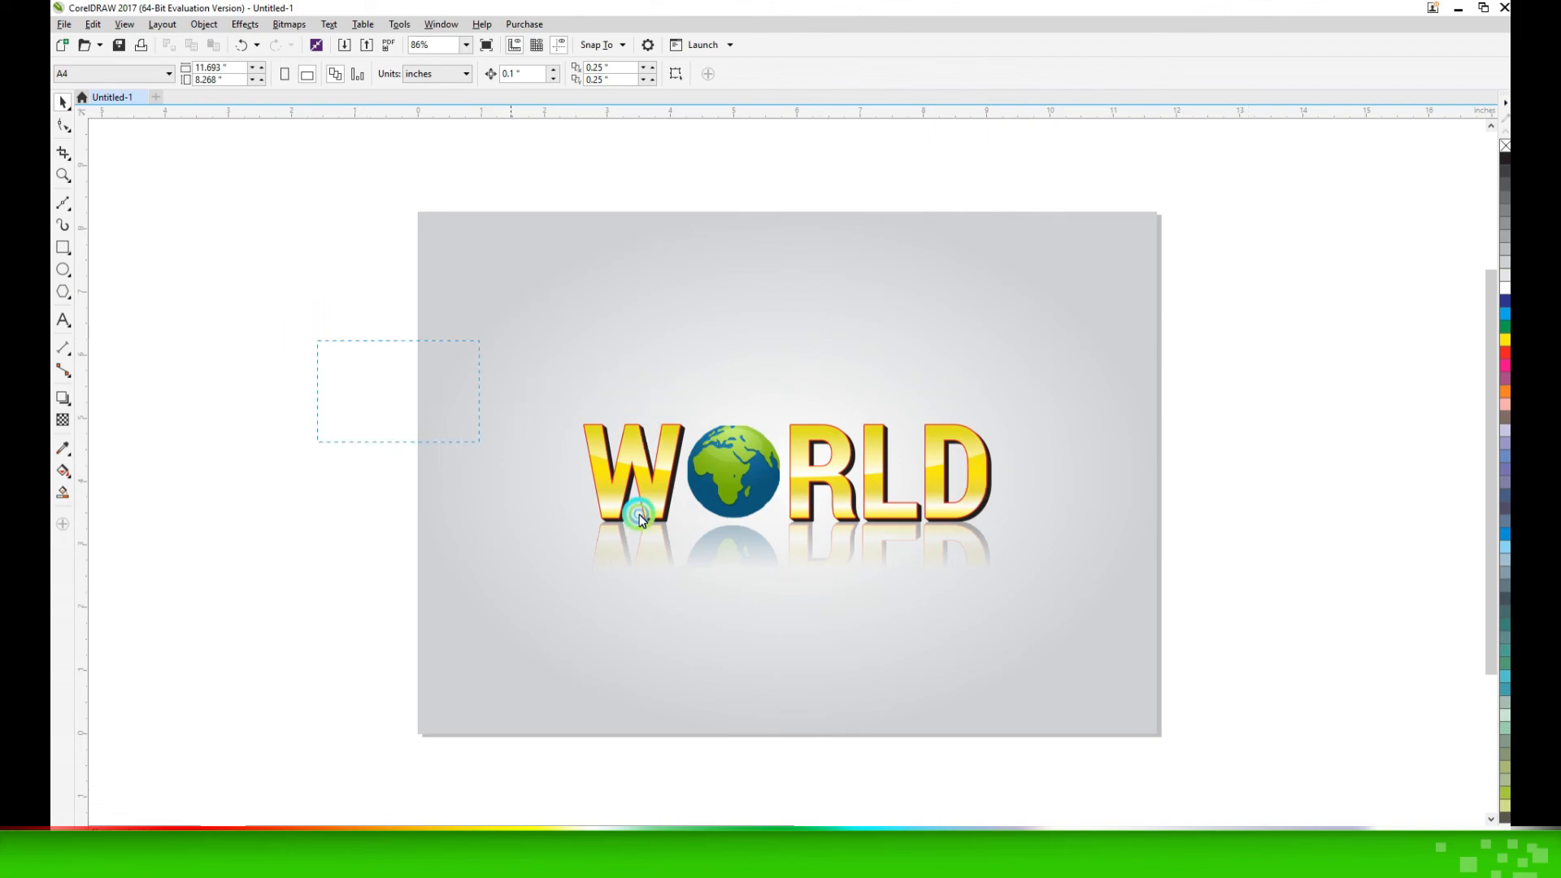
{"action": "left_click_drag", "start_coordinate": [1280, 755], "coordinate": [1280, 755]}
{"action": "left_click", "coordinate": [1275, 610]}
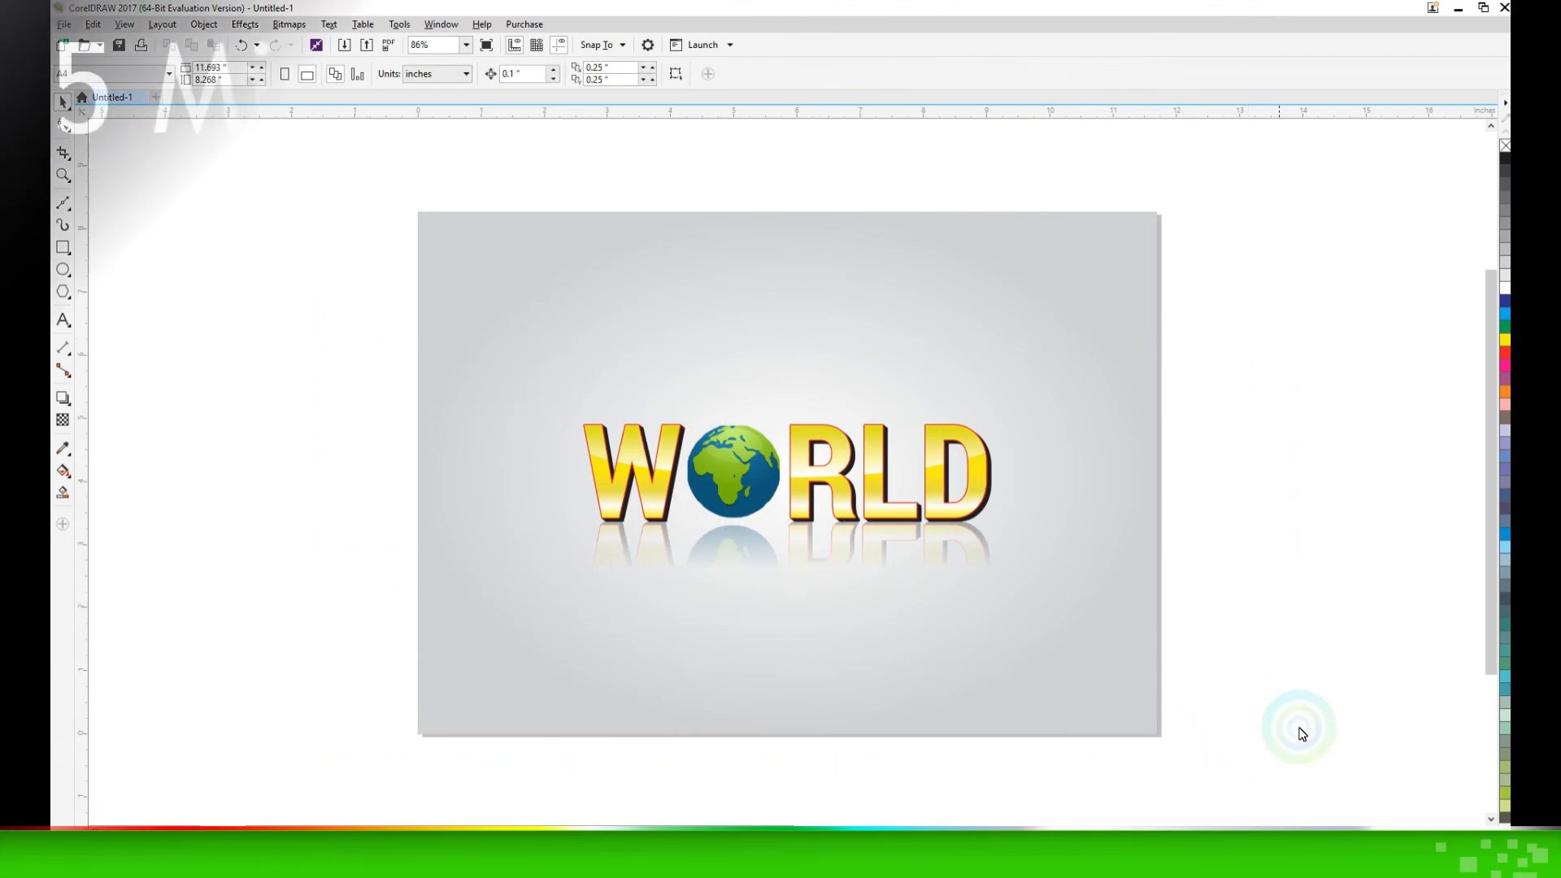